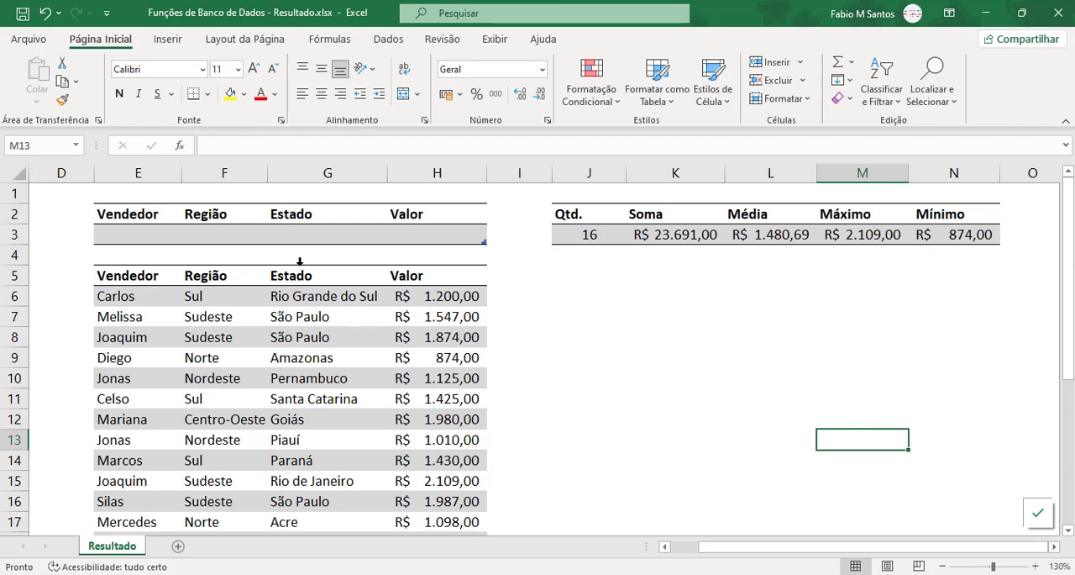
Step: Set the Região criterion in F3 to Norte
click(217, 235)
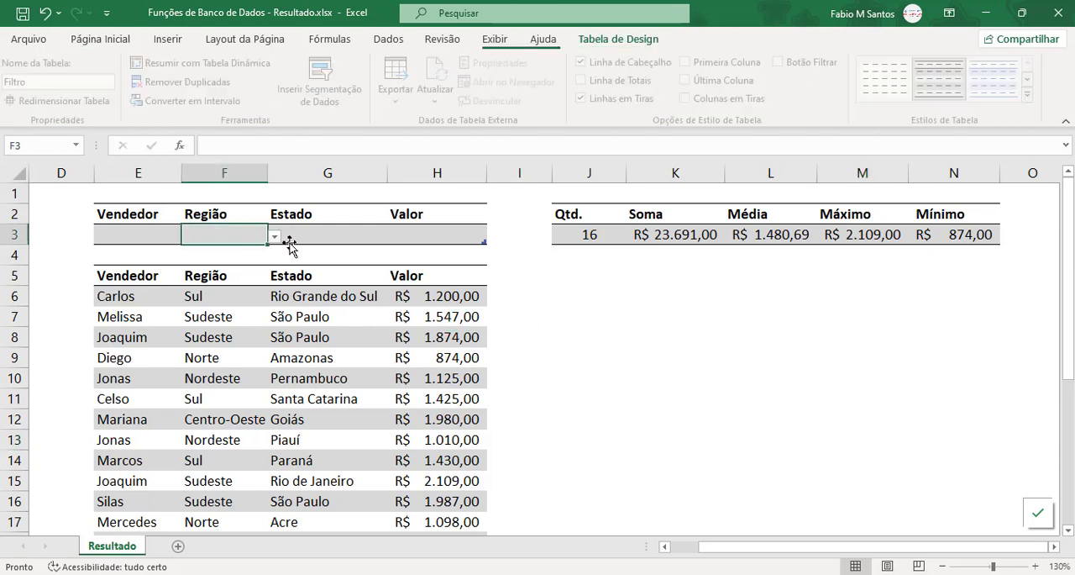
click(273, 238)
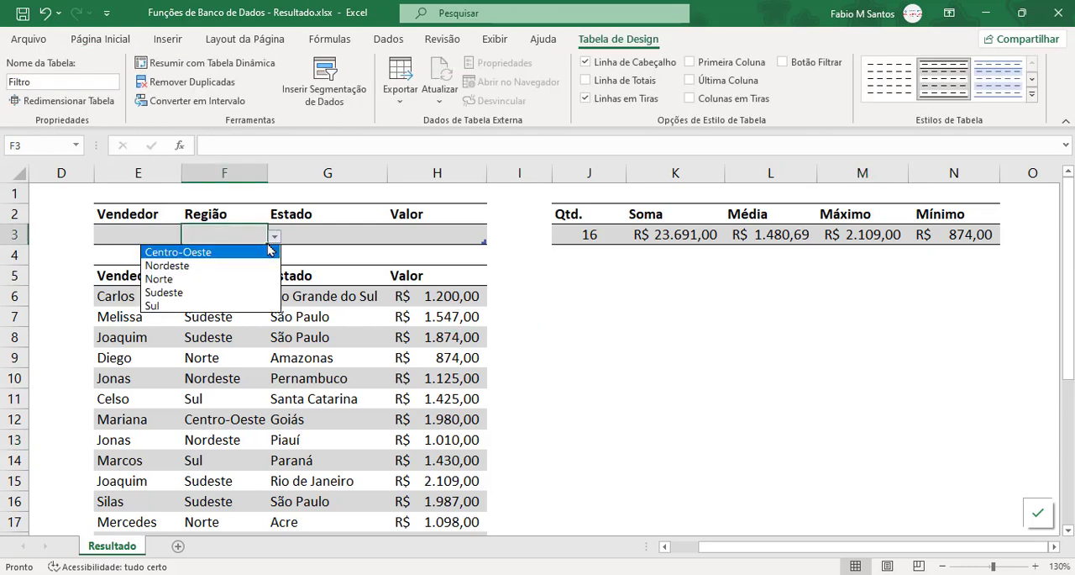
click(232, 284)
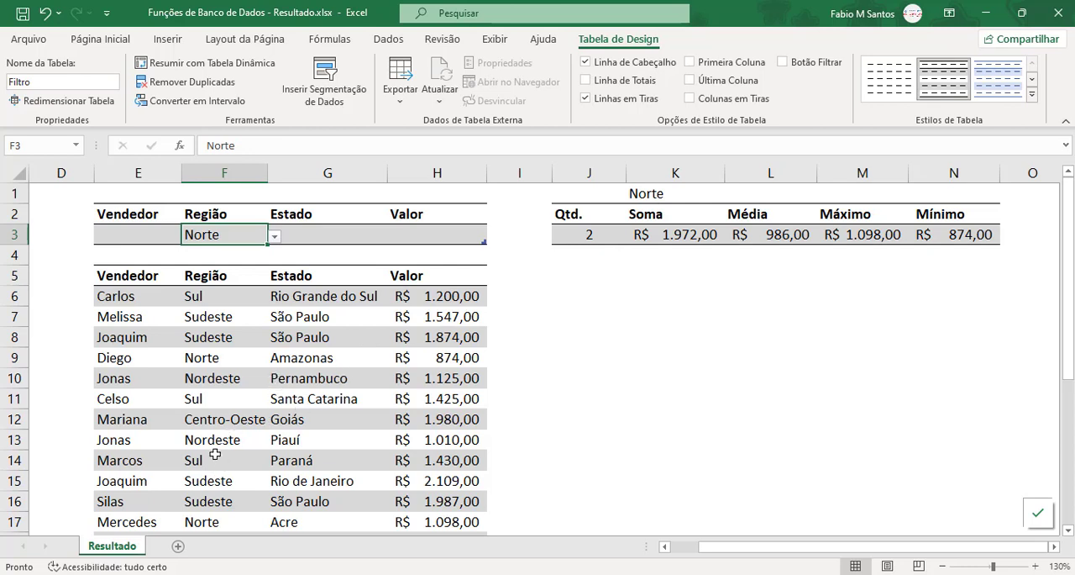
Step: Select the Valor cells of the Norte rows in the Vendas table and compare their sum and average with the summary row
click(233, 357)
scroll(233, 357, down, 1)
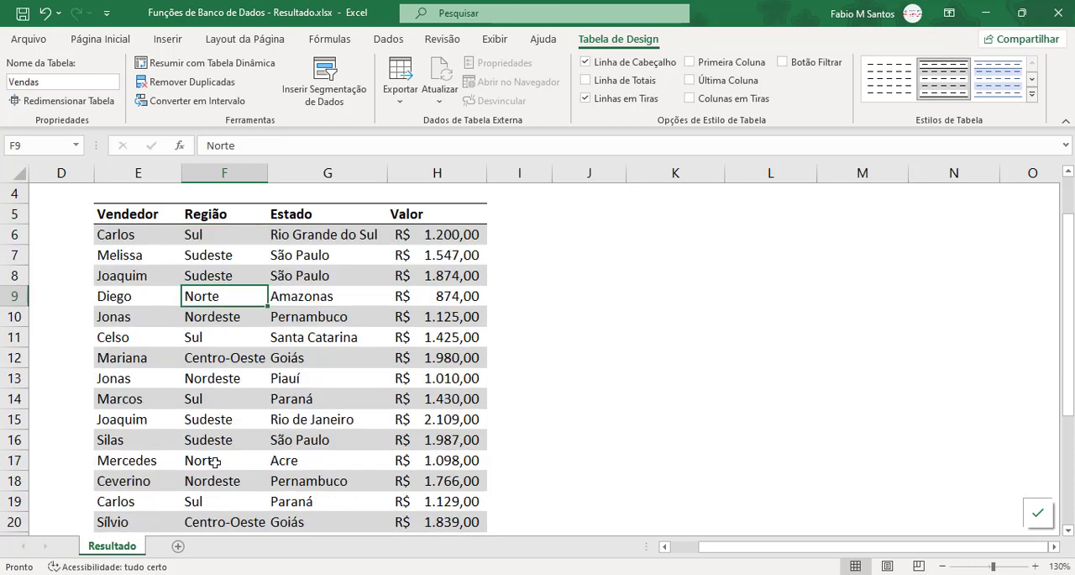
click(218, 460)
click(471, 459)
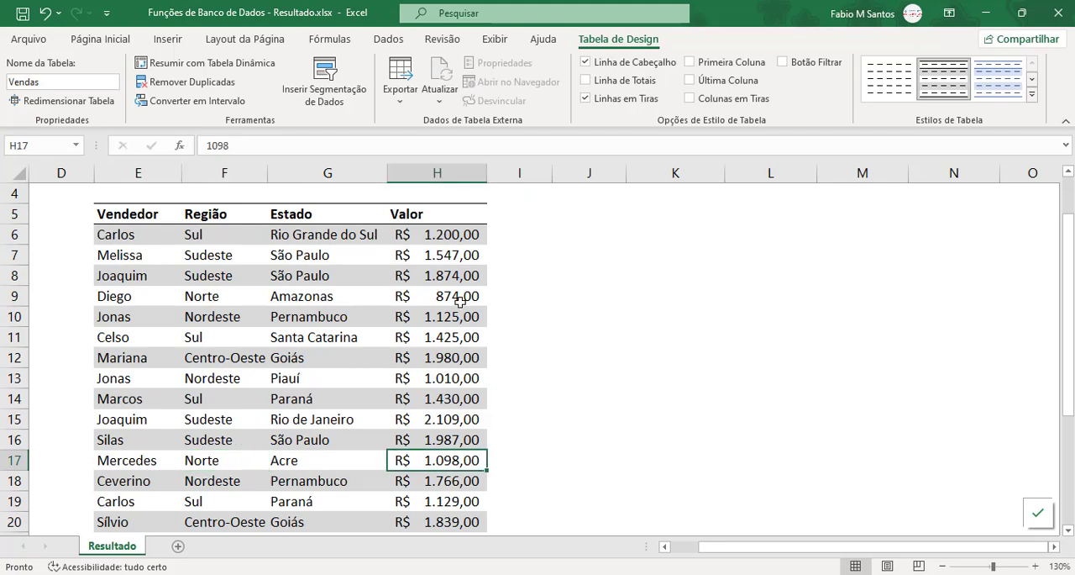
ctrl+click(461, 300)
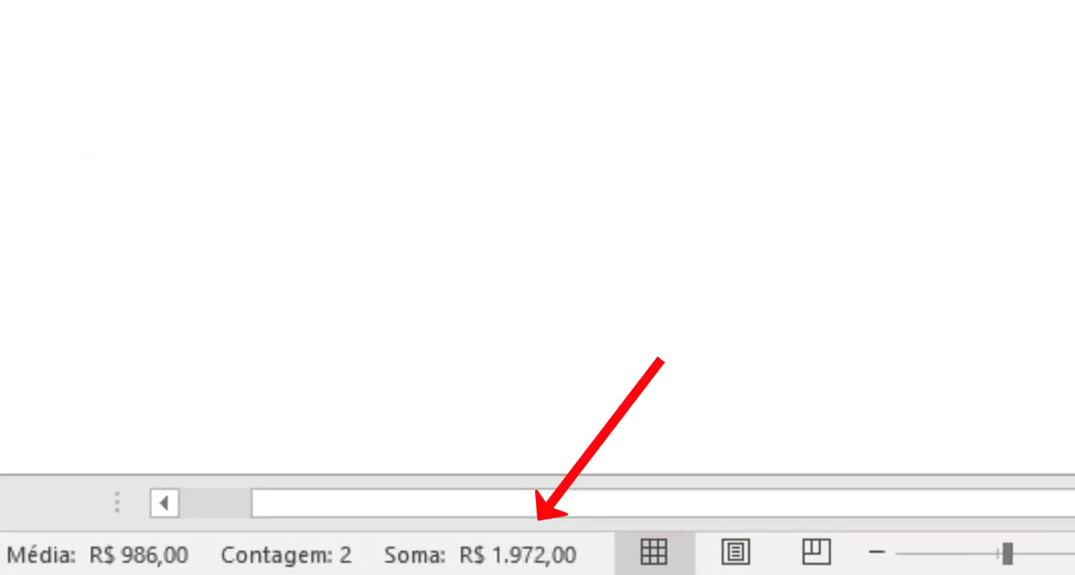
scroll(664, 261, up, 1)
click(680, 264)
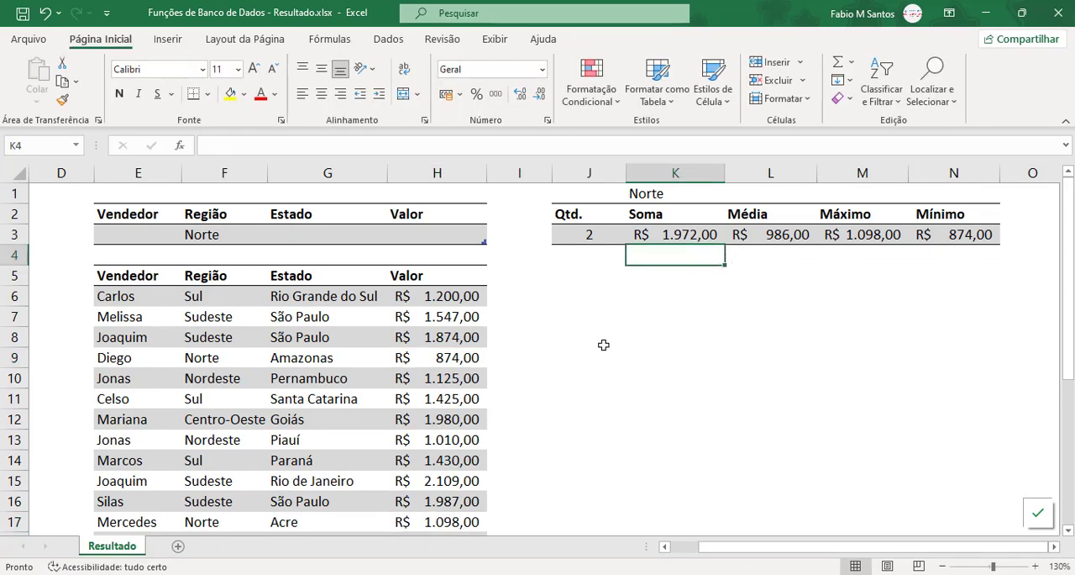
click(569, 320)
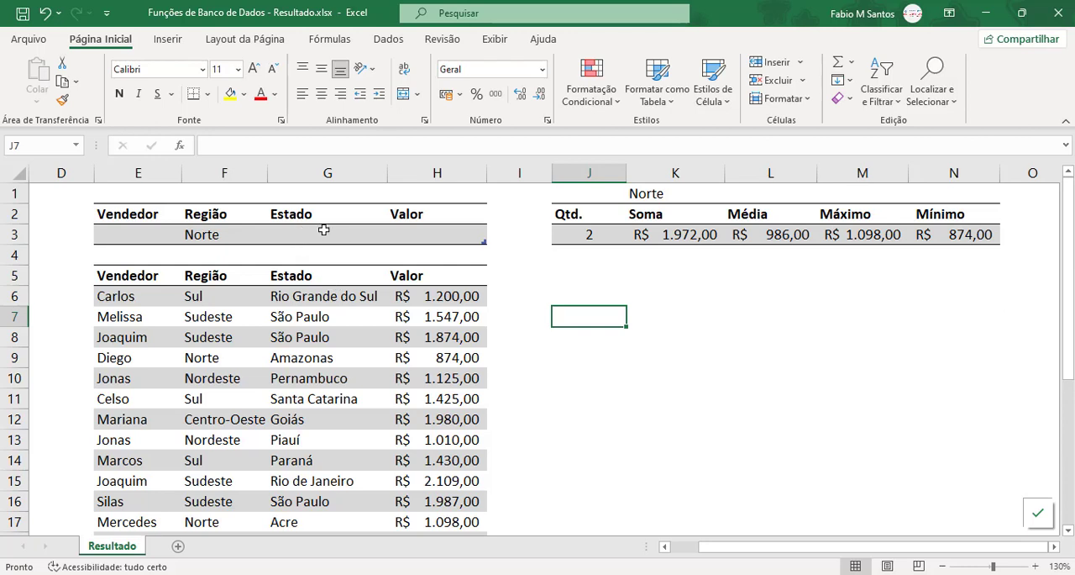
Step: Set the Estado criterion in G3 to Acre and check the matching row's Valor in the sales table
click(356, 239)
click(394, 237)
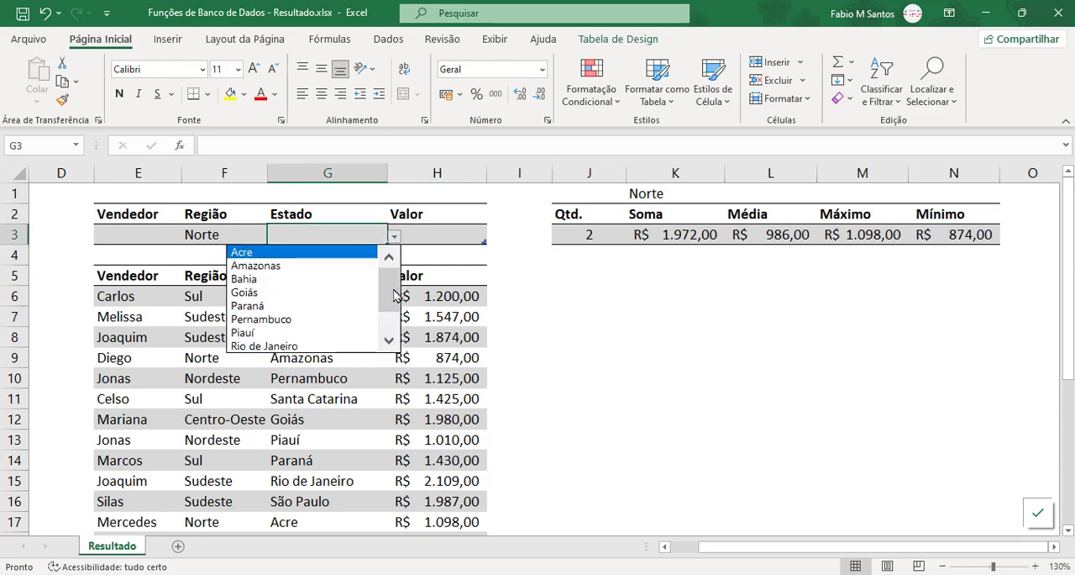
key(Down)
key(Down)
key(Down)
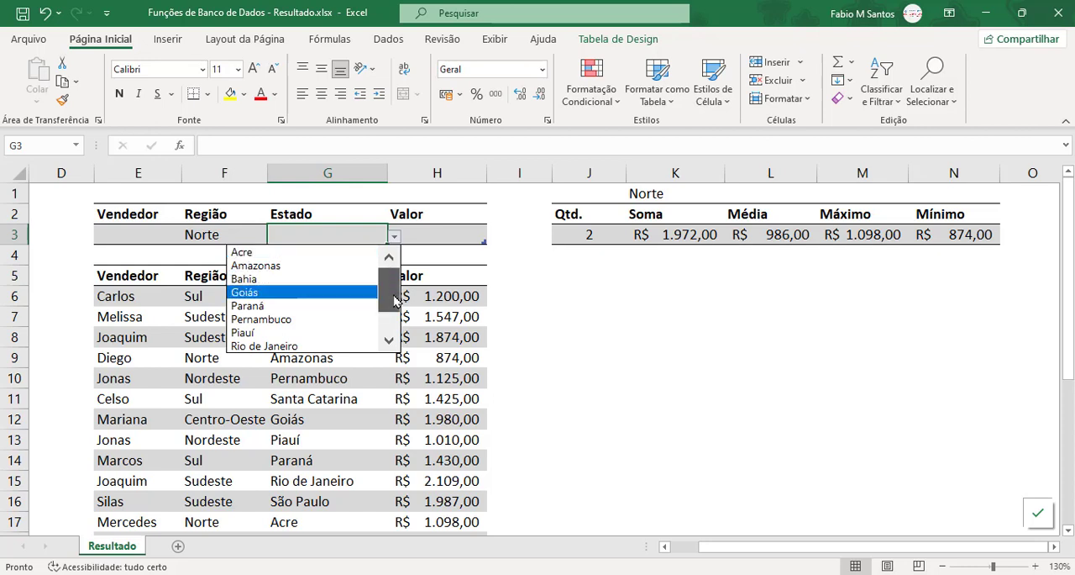
click(283, 256)
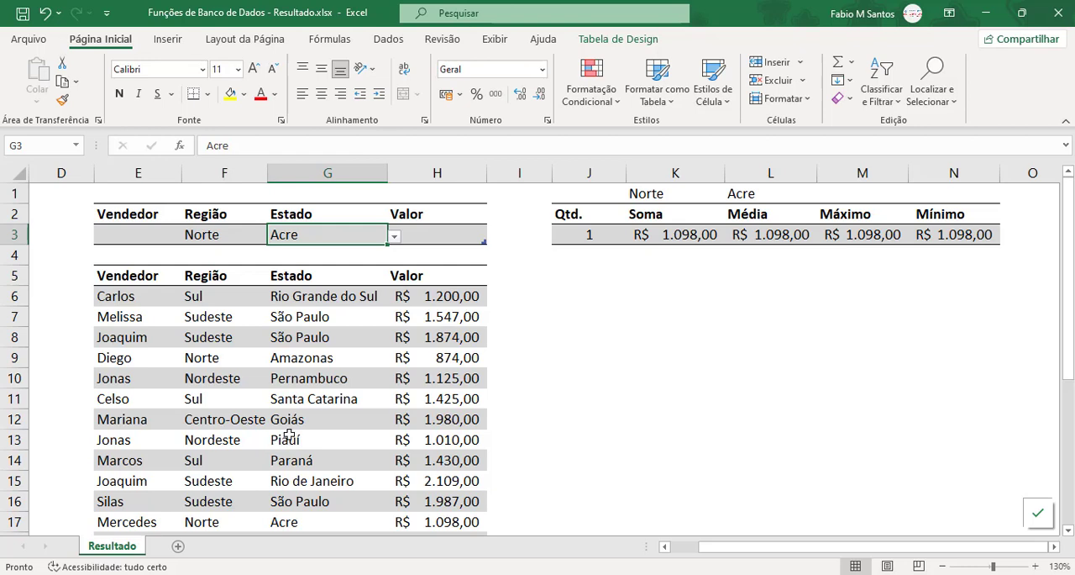
click(446, 523)
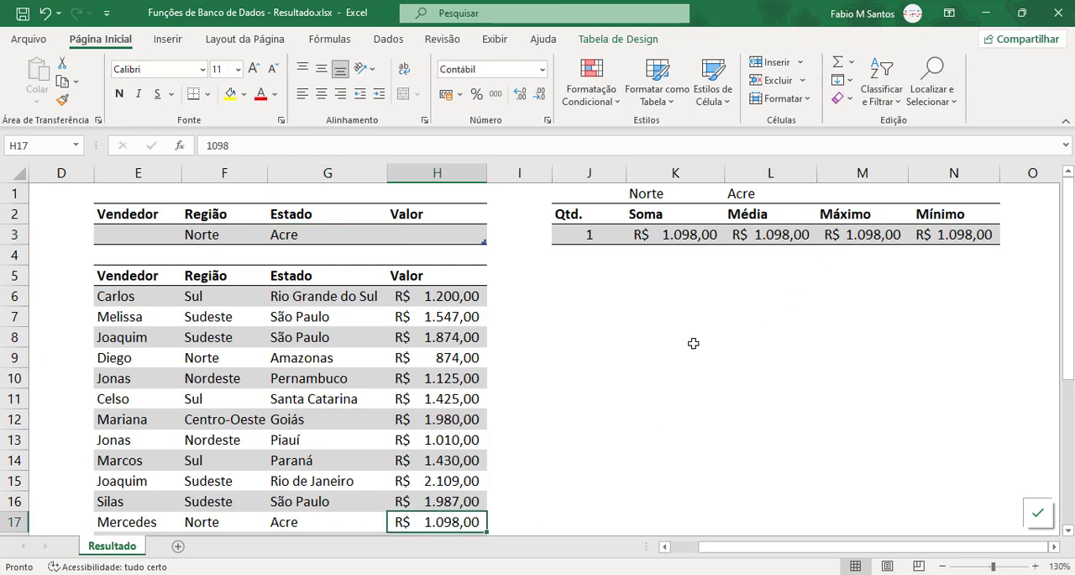
Step: Enter >1500 as the Valor criterion in H3
click(442, 238)
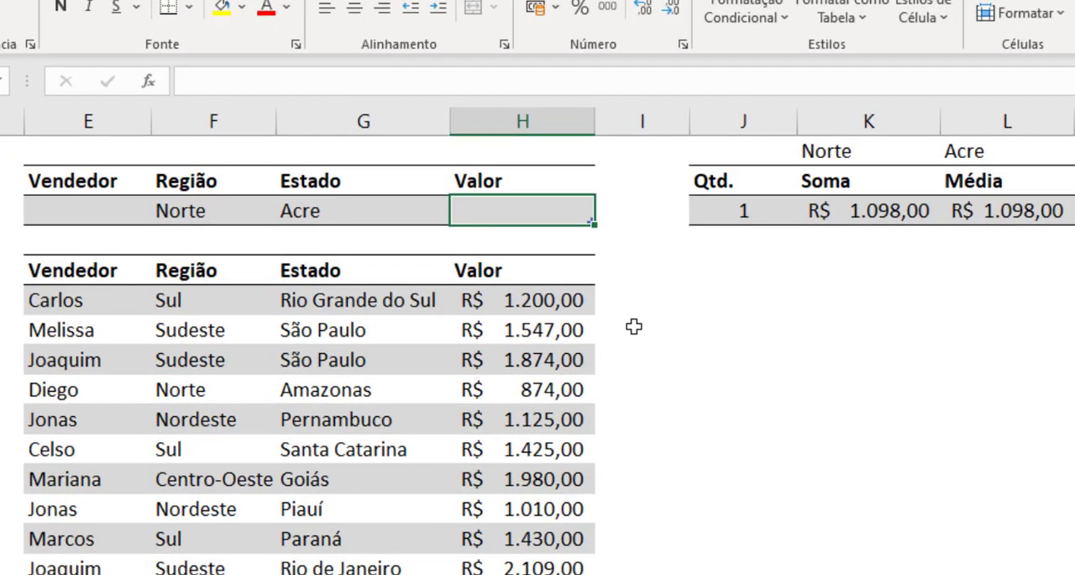
text(>)
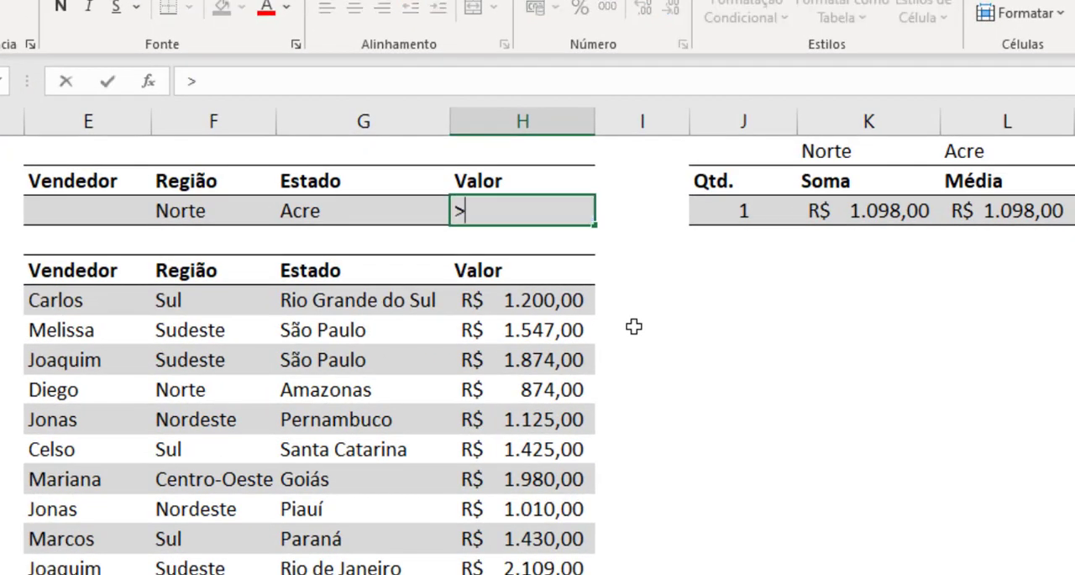
text(1500)
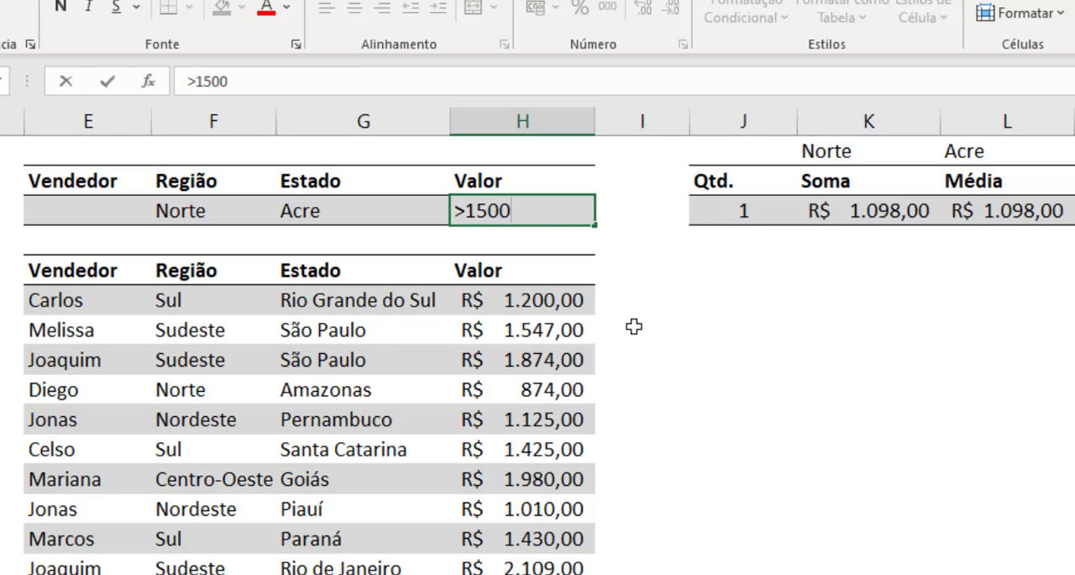
key(Return)
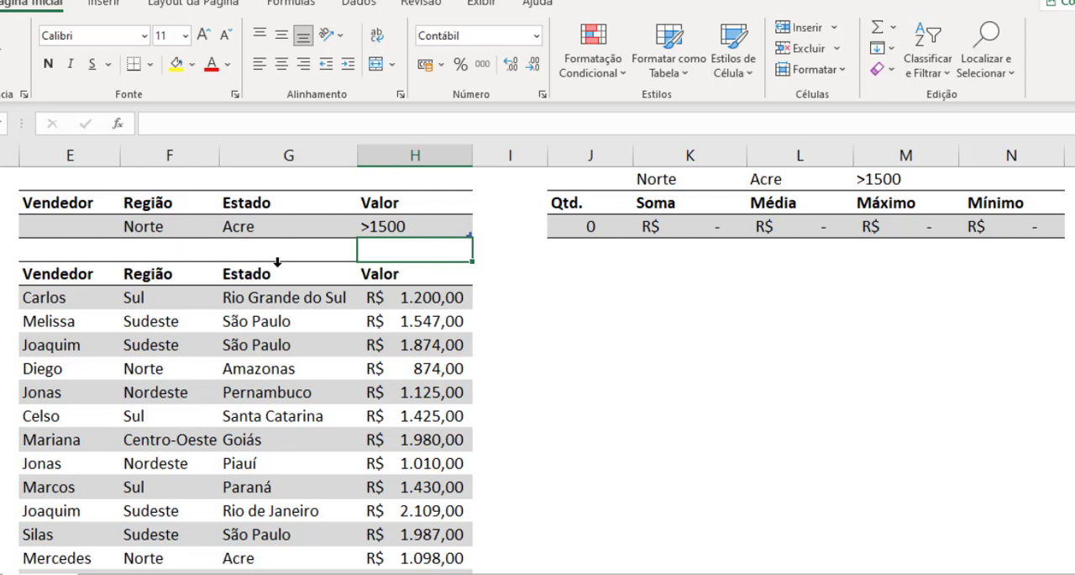
Step: Clear the Região, Estado and Valor criteria in F3:H3
drag(149, 227, 395, 226)
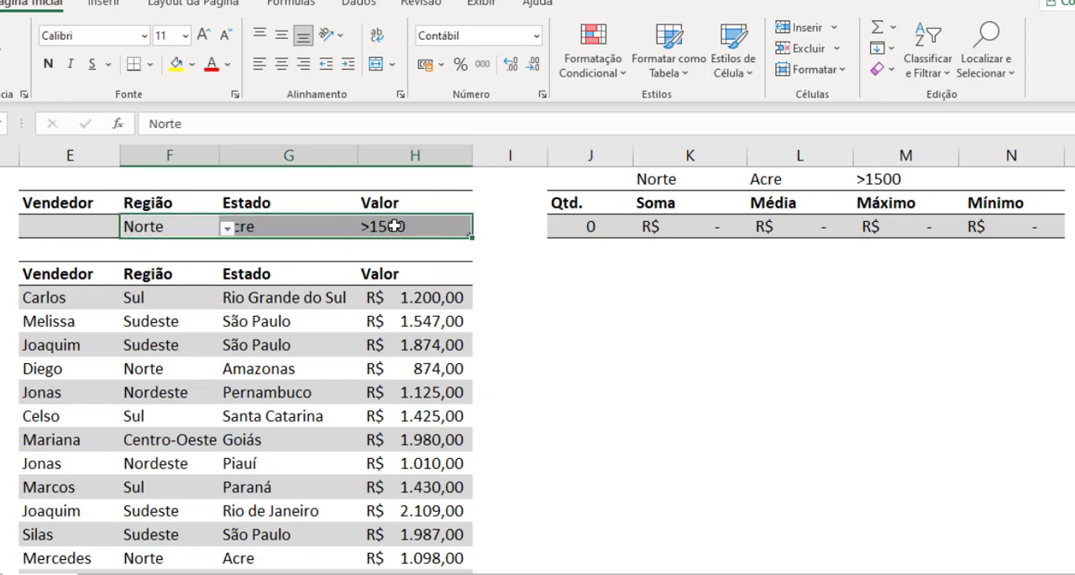
key(Delete)
click(537, 317)
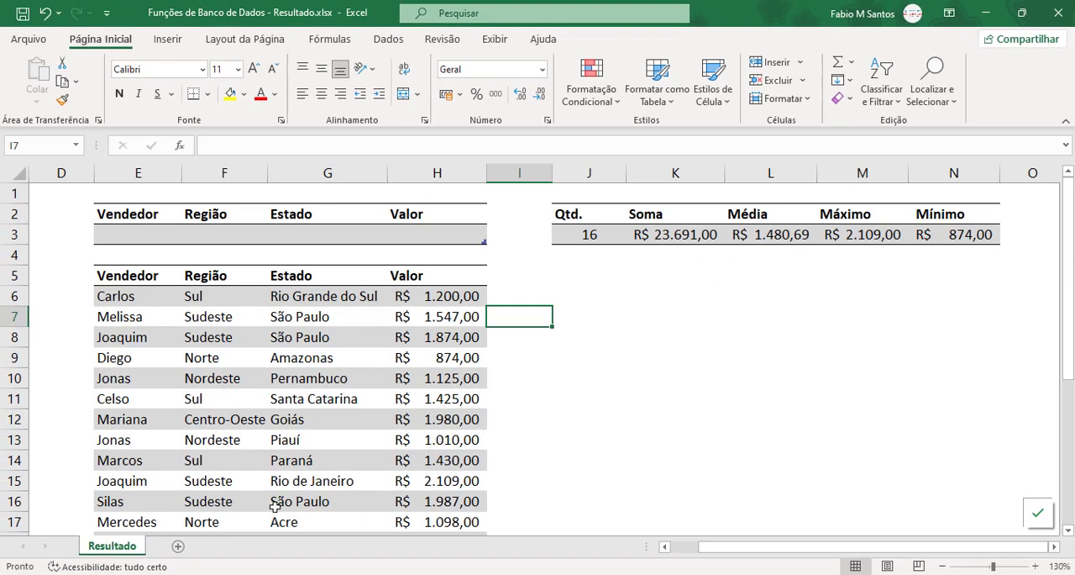
Step: Switch to the workbook Funções de Banco de Dados - Passo a Passo.xlsx and look over the sales data in B2:E18
mouse_move(294, 572)
click(225, 539)
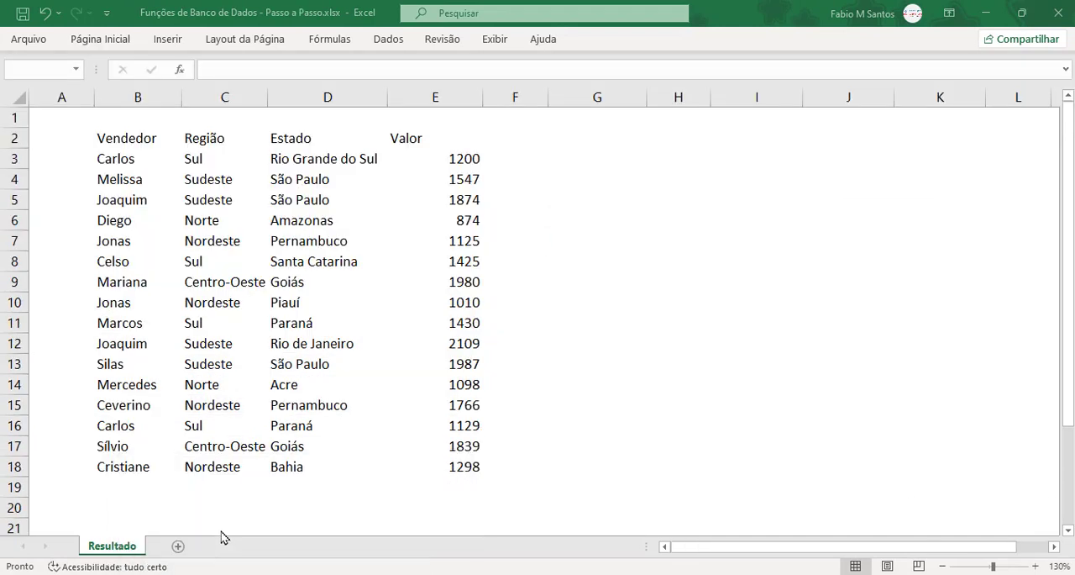
click(163, 200)
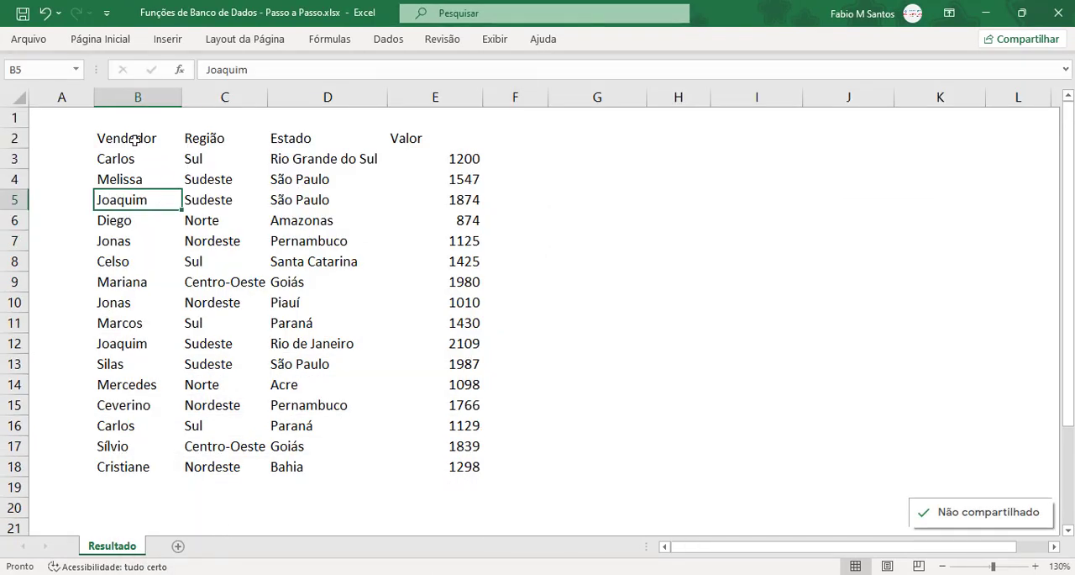
drag(134, 141, 466, 467)
click(562, 447)
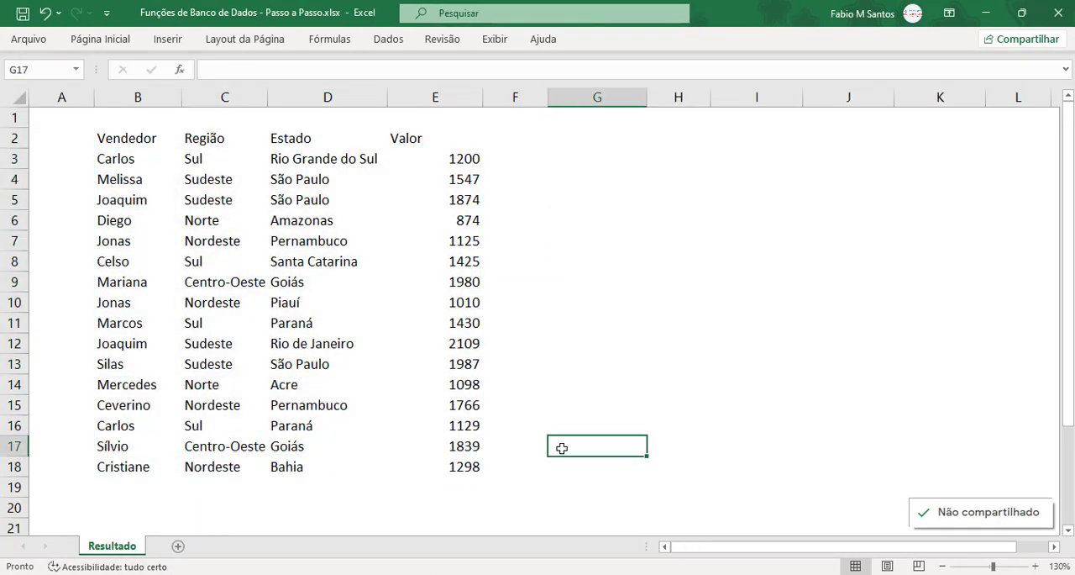
click(352, 274)
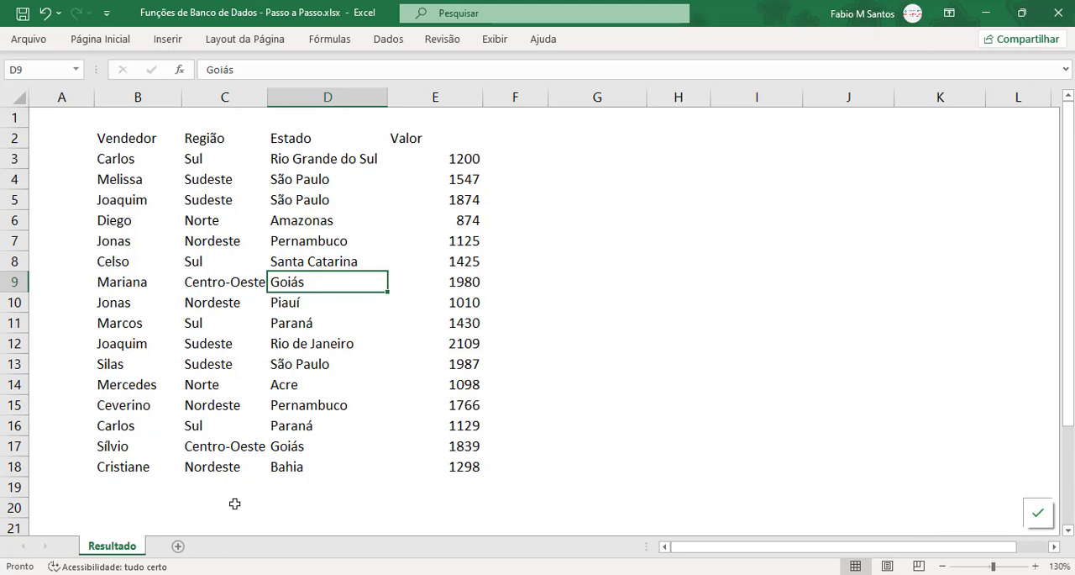
click(122, 487)
click(218, 337)
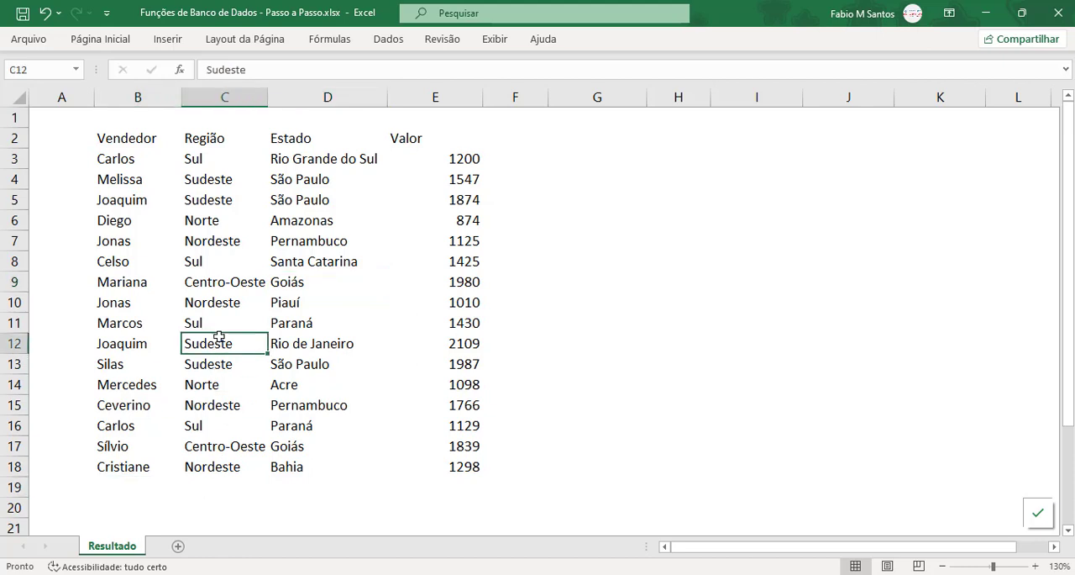
Step: Convert the sales data in B2:E18 into a table with headers
click(224, 220)
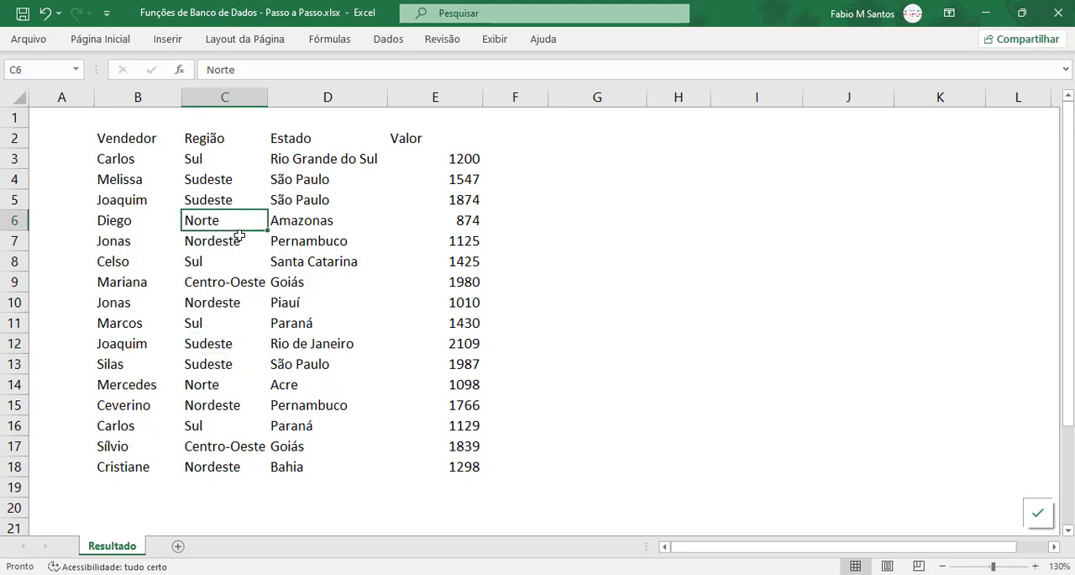
key(ctrl+alt+t)
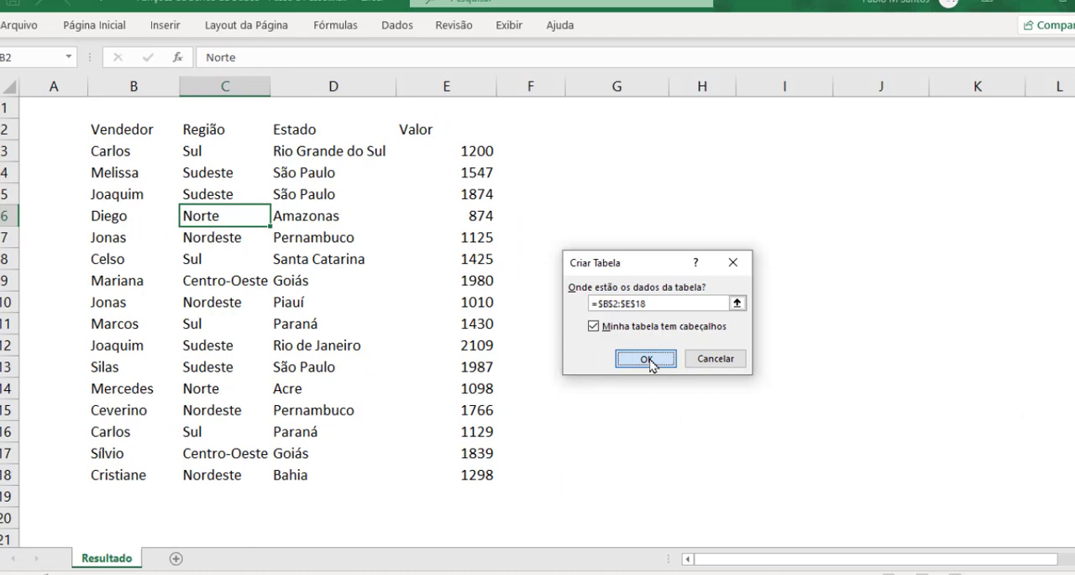
click(888, 386)
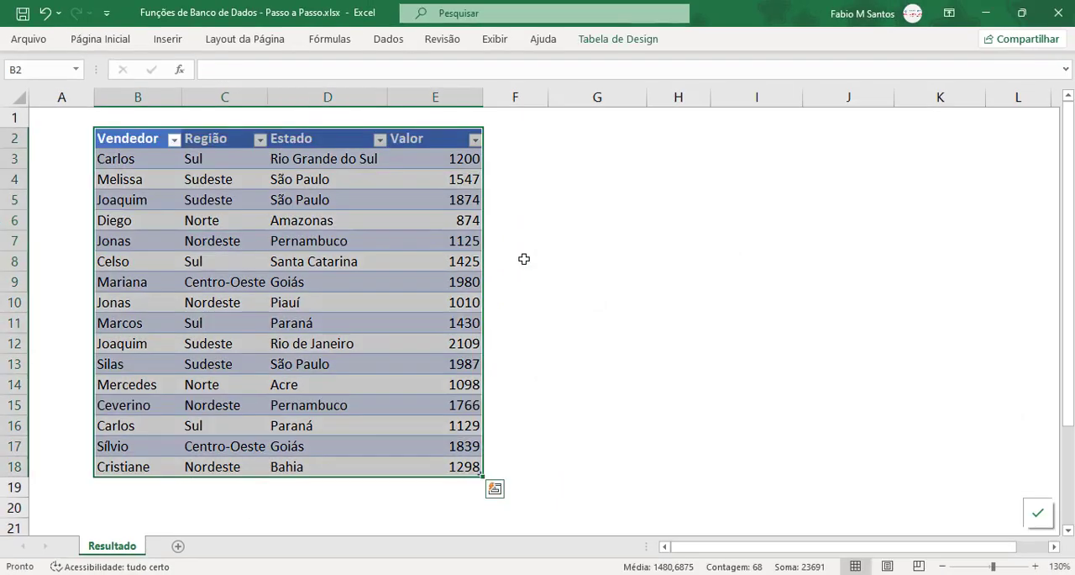
Step: Apply the light table style with black lines and grey banded rows to the sales table, and keep the ribbon expanded
click(632, 42)
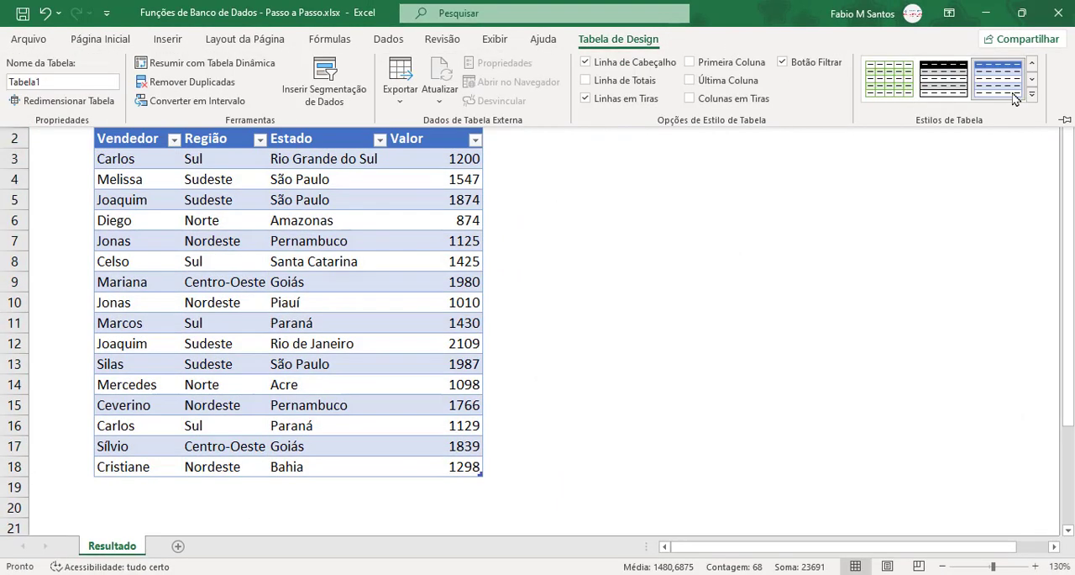
click(1032, 67)
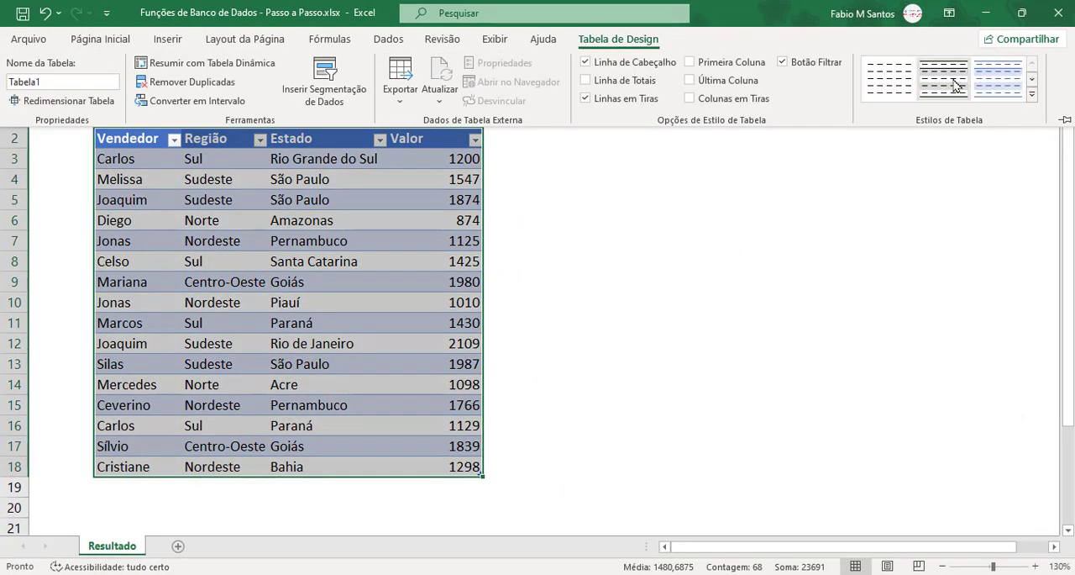
click(943, 78)
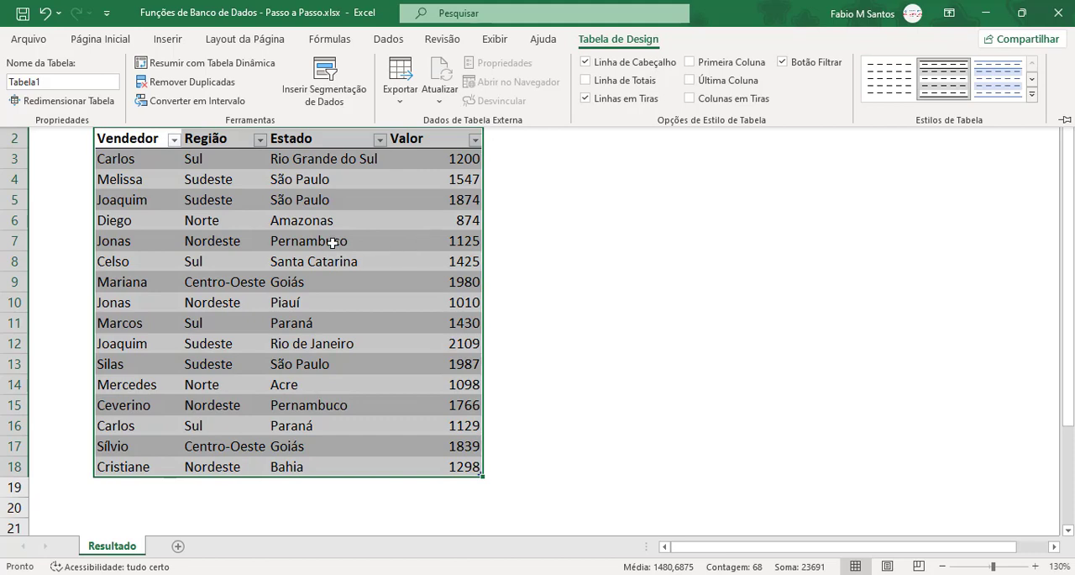
click(370, 217)
double_click(619, 41)
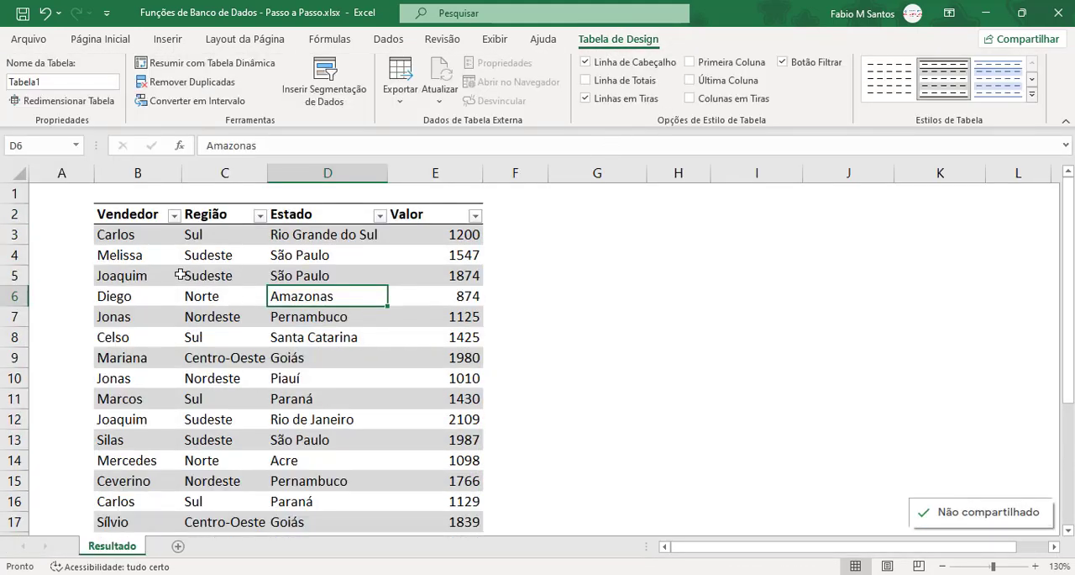
Step: Examine the Vendedor column's filter options and how the table headers behave further down the sheet
click(174, 215)
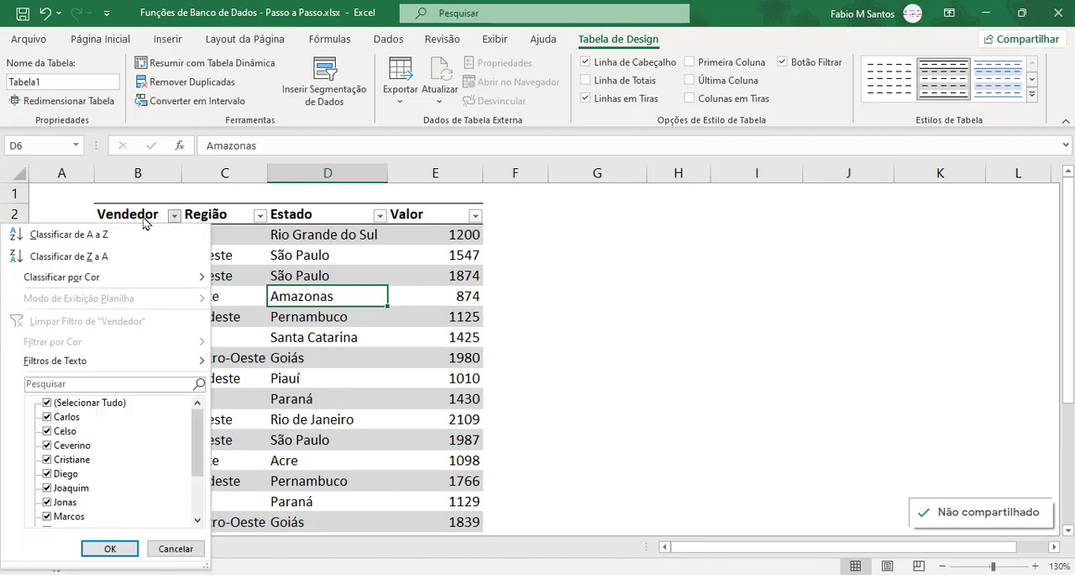
click(174, 215)
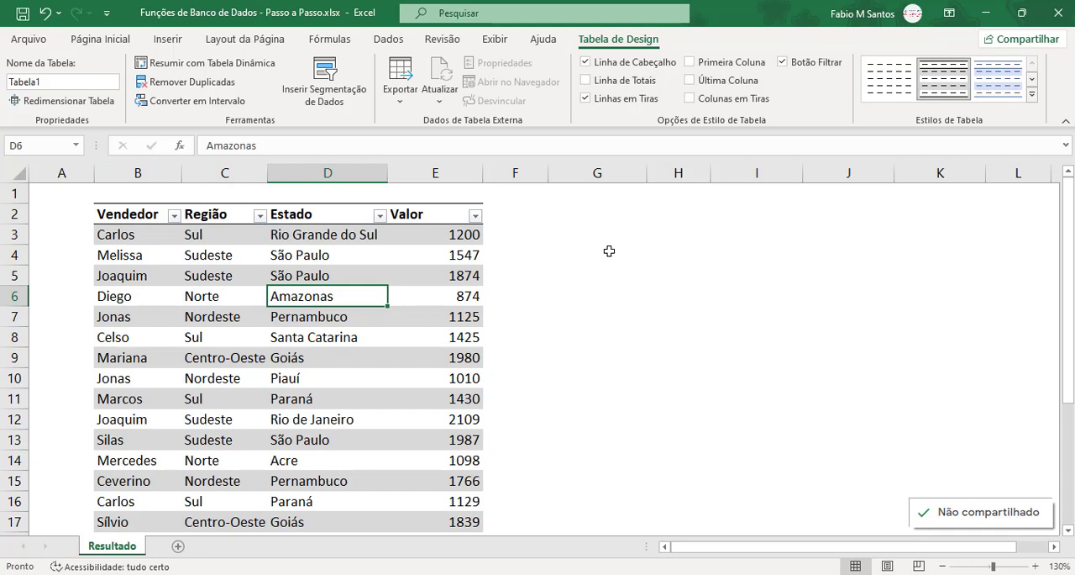
scroll(489, 284, down, 2)
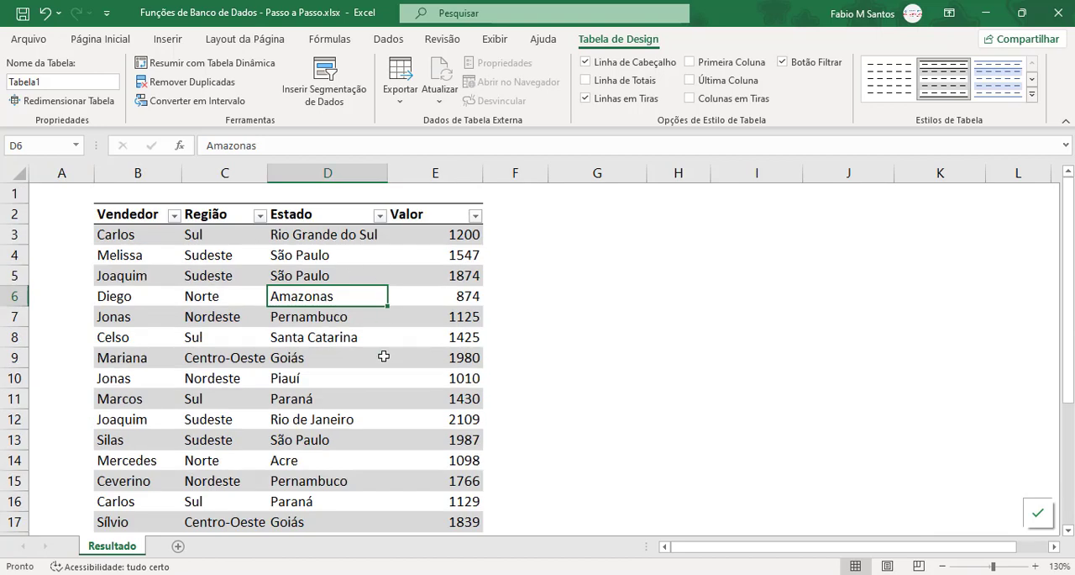
scroll(446, 353, down, 3)
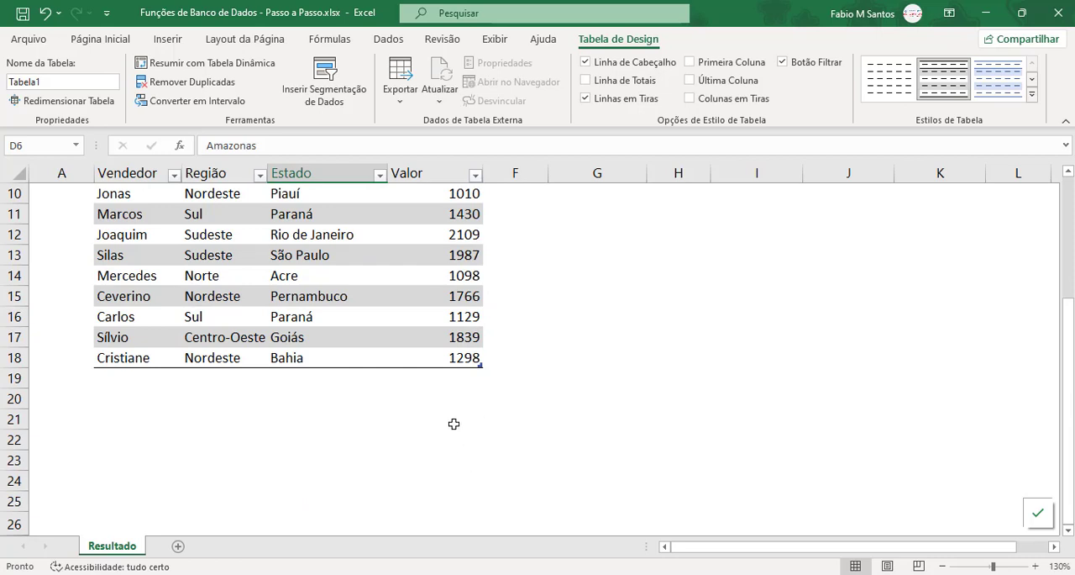
scroll(454, 423, down, 1)
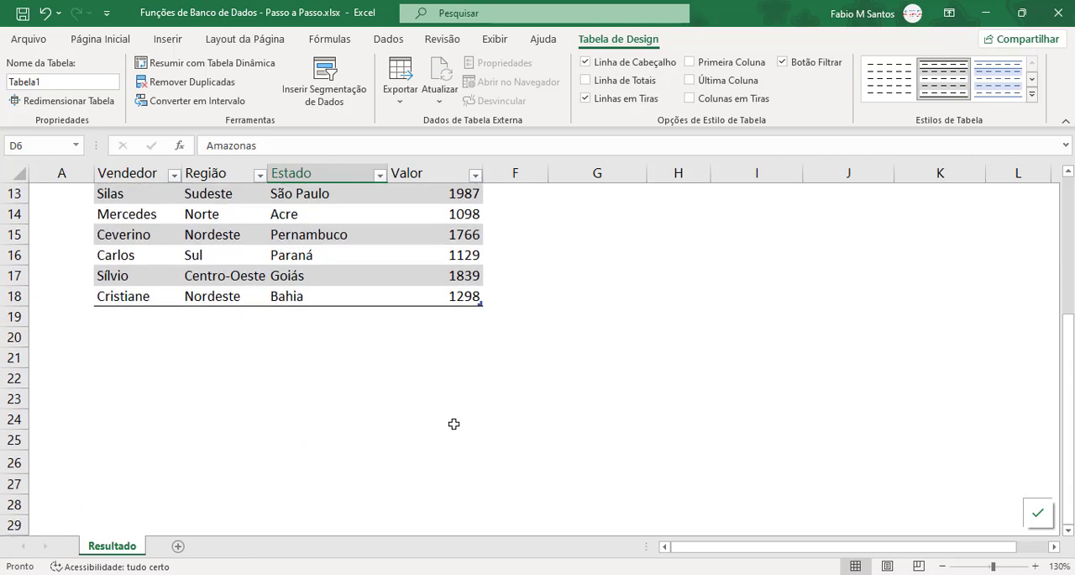
Step: Turn off the filter buttons in the sales table's header row
scroll(454, 423, up, 4)
scroll(454, 423, down, 6)
scroll(454, 423, up, 6)
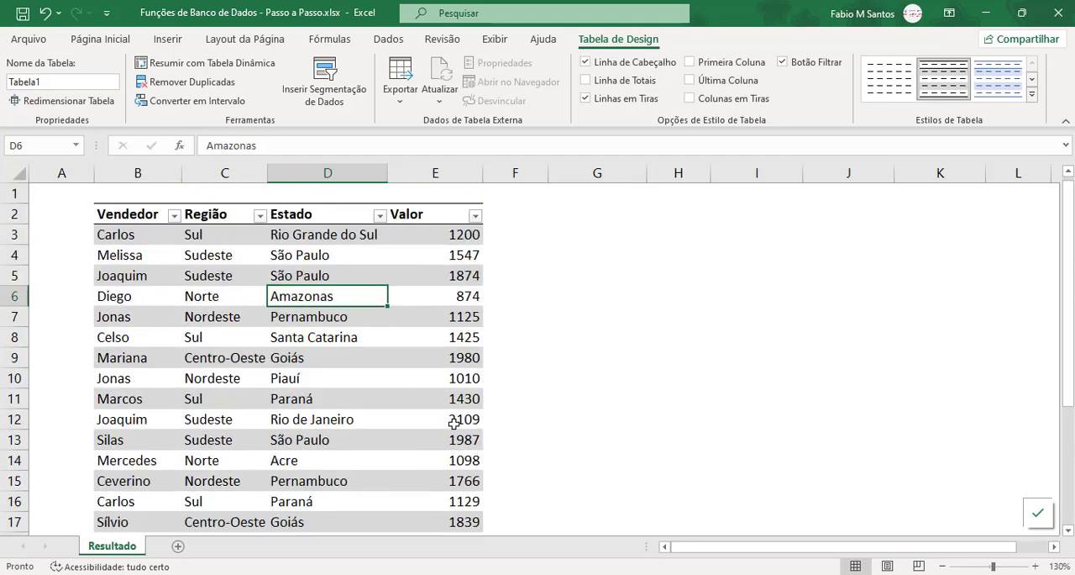
scroll(454, 423, down, 3)
scroll(454, 424, up, 3)
click(782, 62)
click(137, 227)
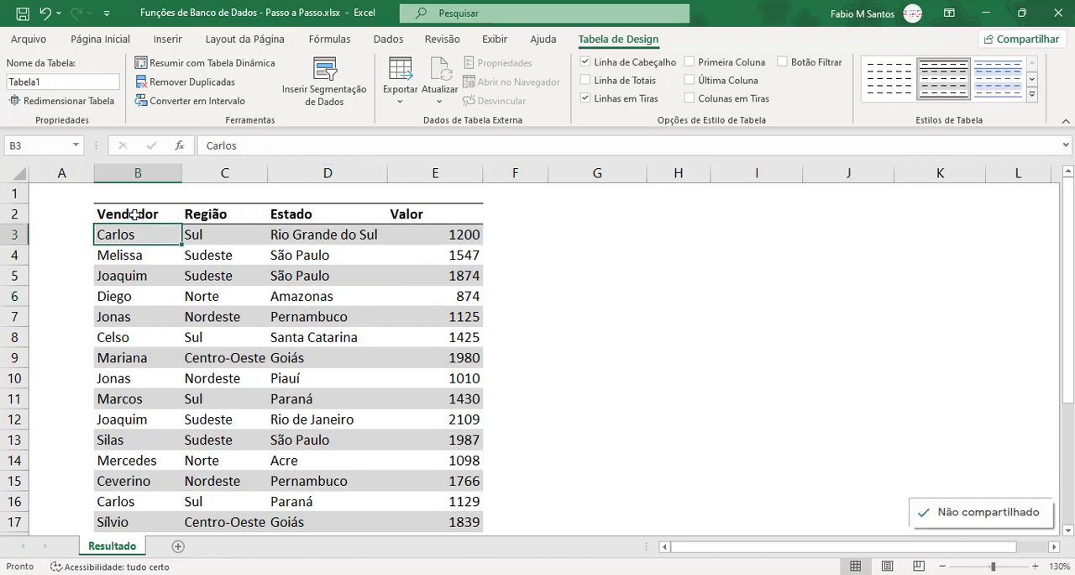
drag(163, 213, 430, 216)
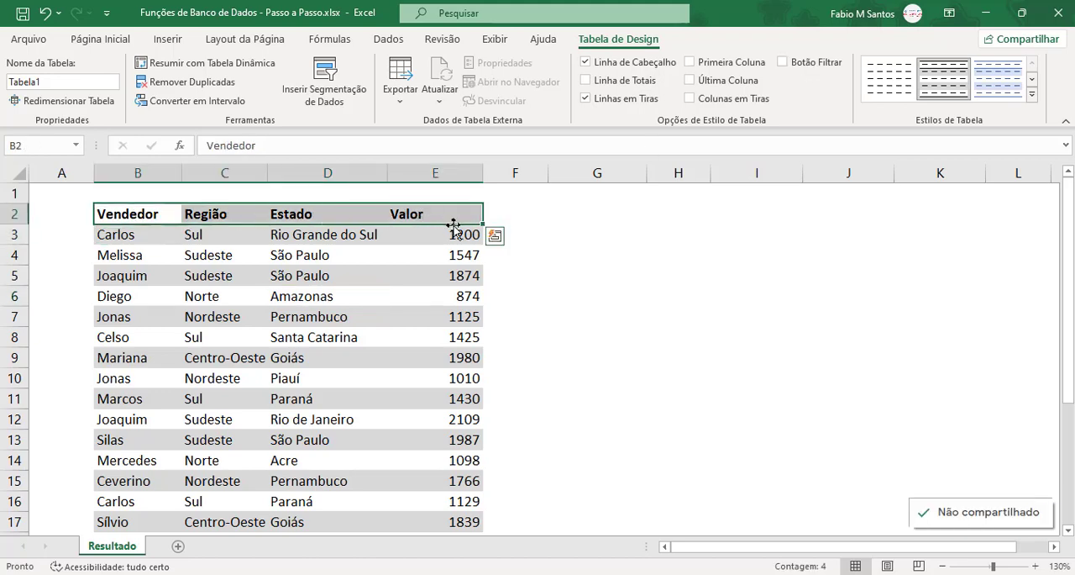
Step: Rename the sales table as Vendas
click(328, 296)
click(84, 82)
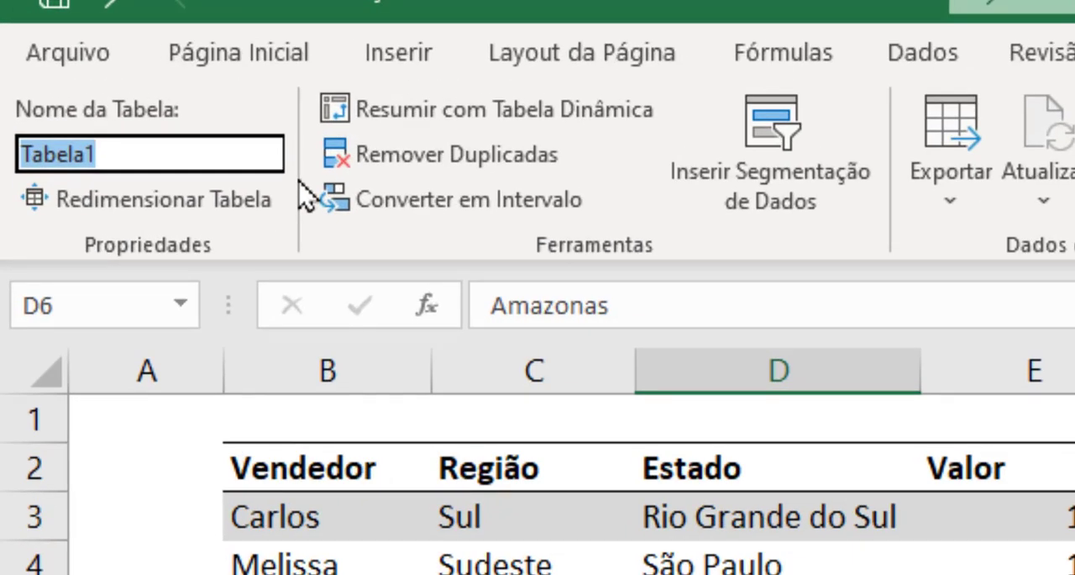
text(Vendas)
key(Return)
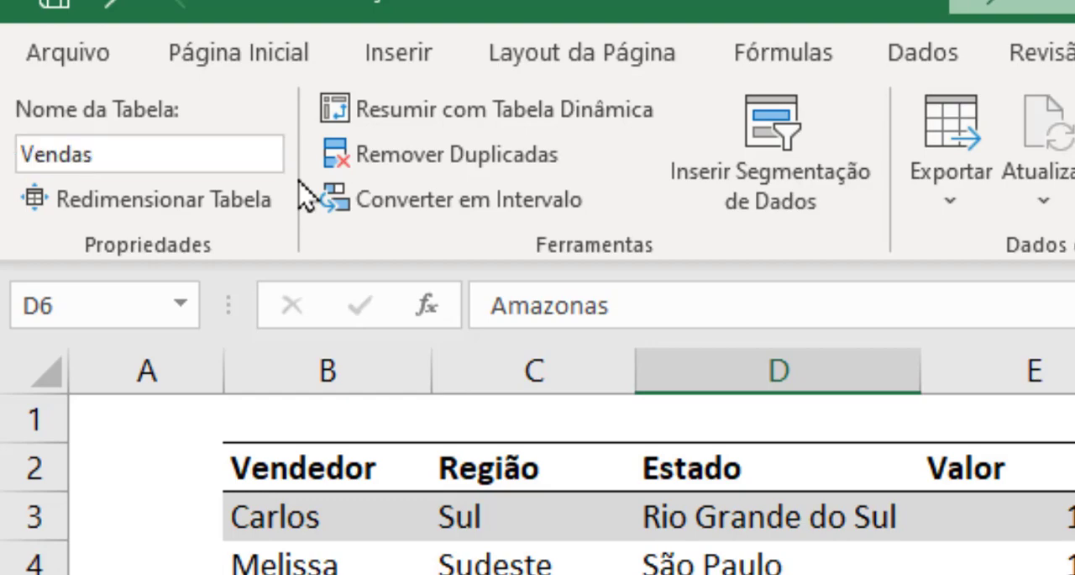
click(286, 318)
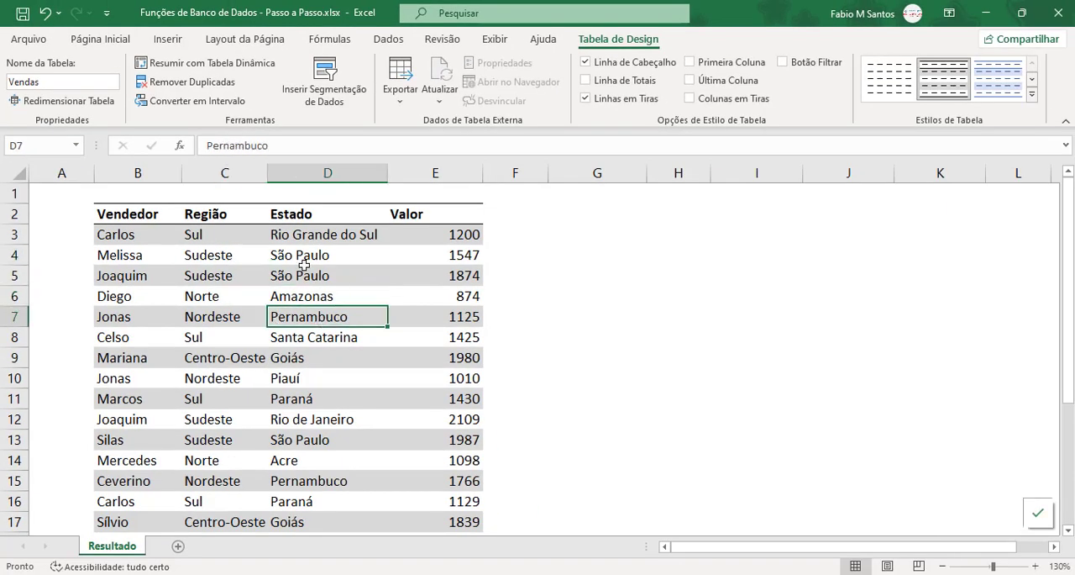
click(271, 270)
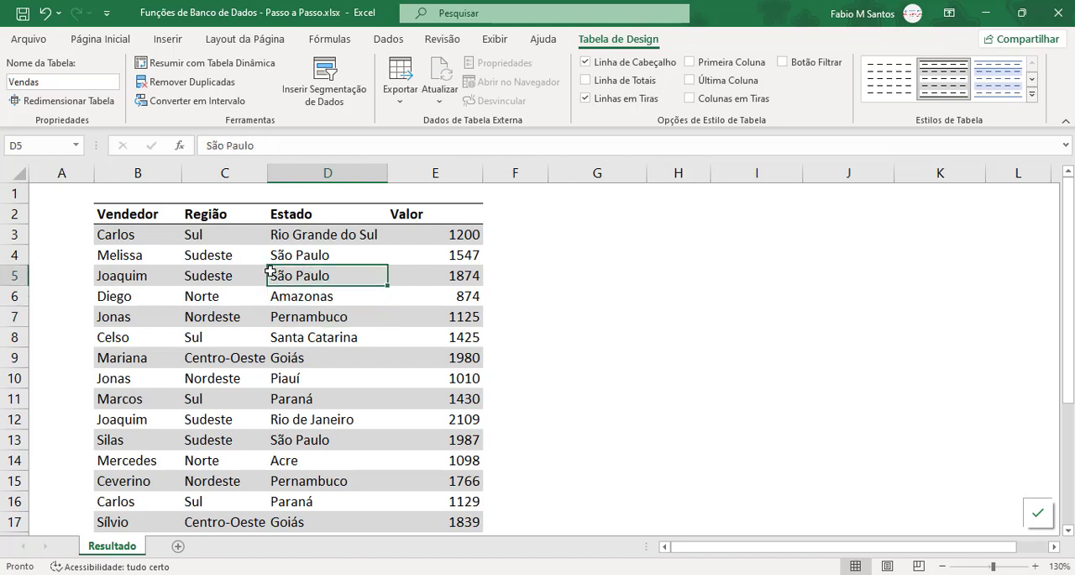
Step: Insert three blank rows above the sales table
drag(149, 216, 434, 214)
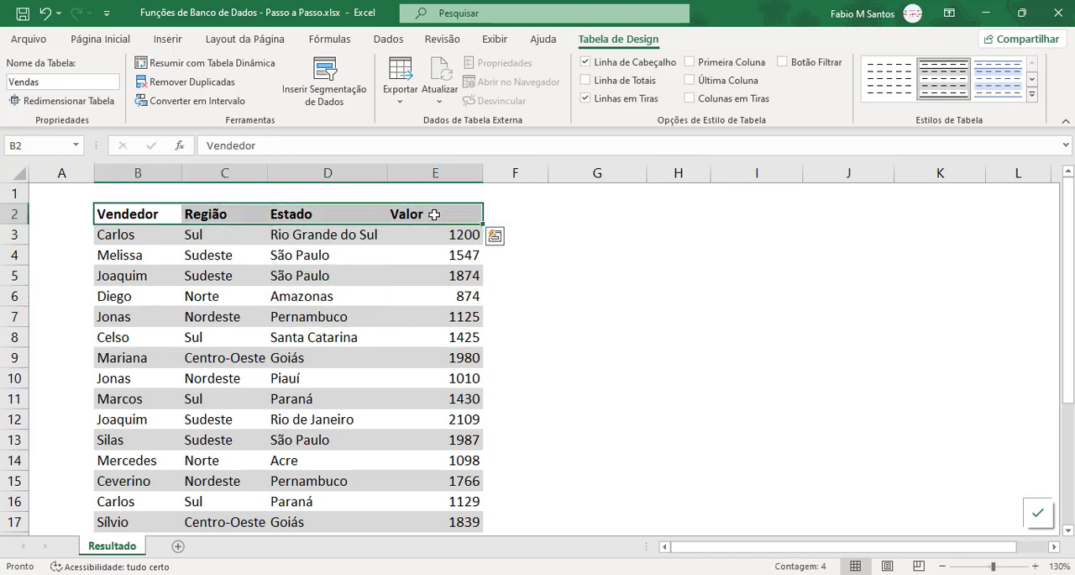
key(ctrl+c)
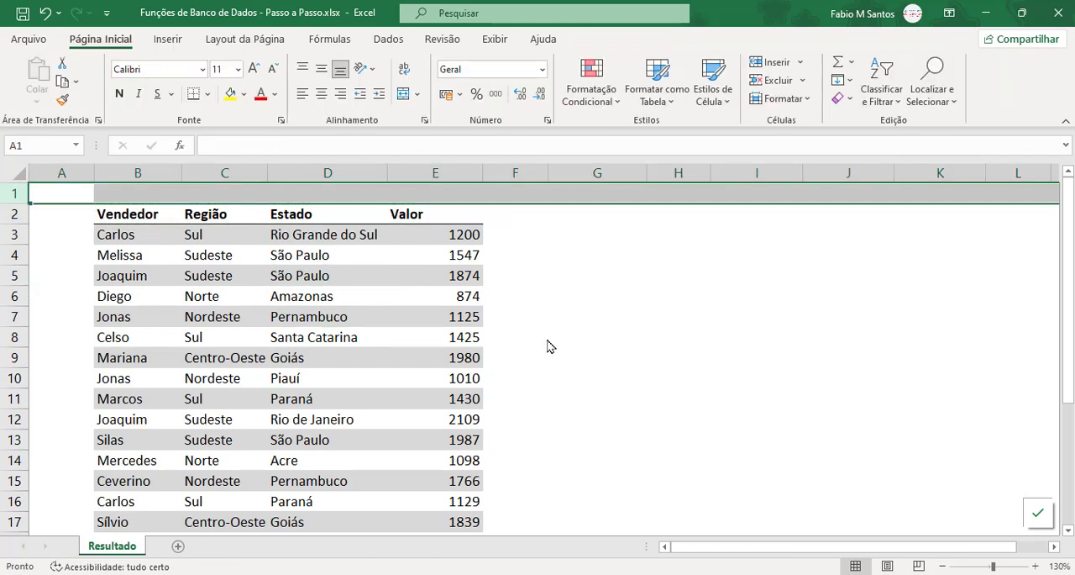
key(ctrl+plus)
key(ctrl+plus)
key(ctrl+plus)
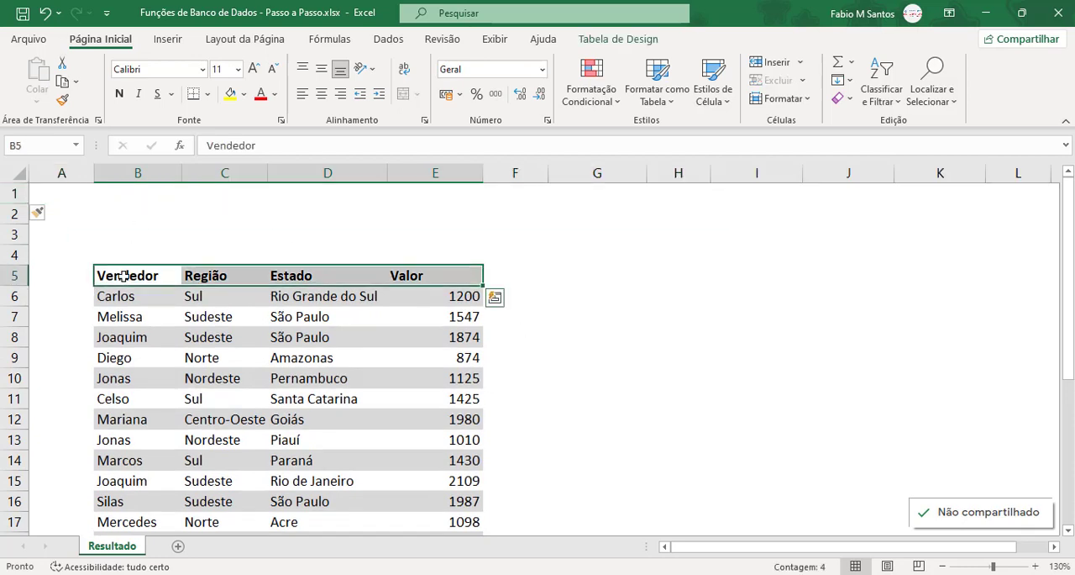
Step: Copy the sales table's headers from B5:E5 into row 2, starting at B2
drag(107, 280, 430, 274)
key(ctrl+c)
click(142, 209)
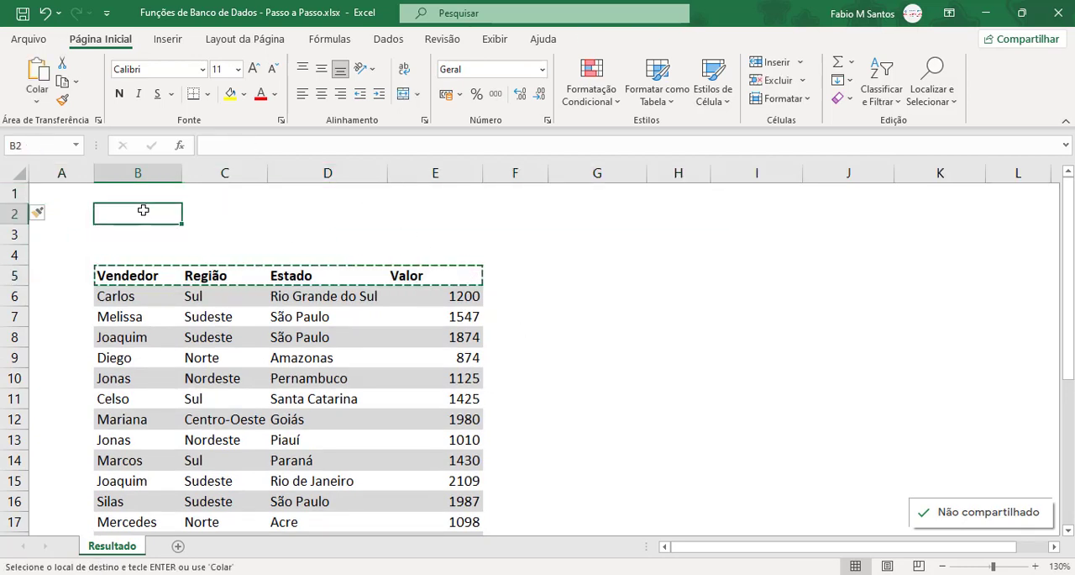
key(ctrl+v)
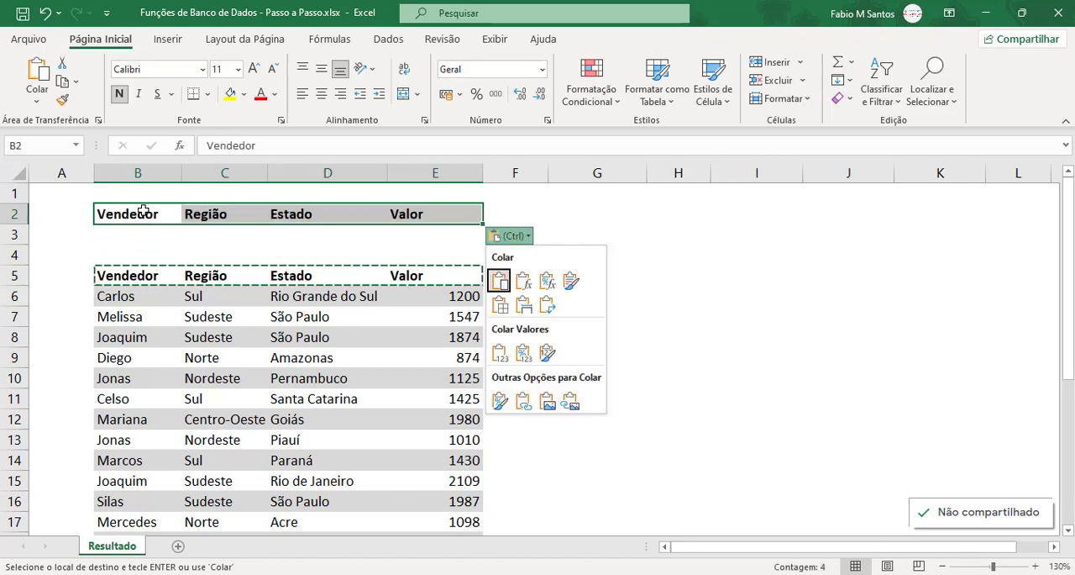
key(Escape)
key(Escape)
click(160, 235)
drag(138, 214, 448, 239)
click(201, 224)
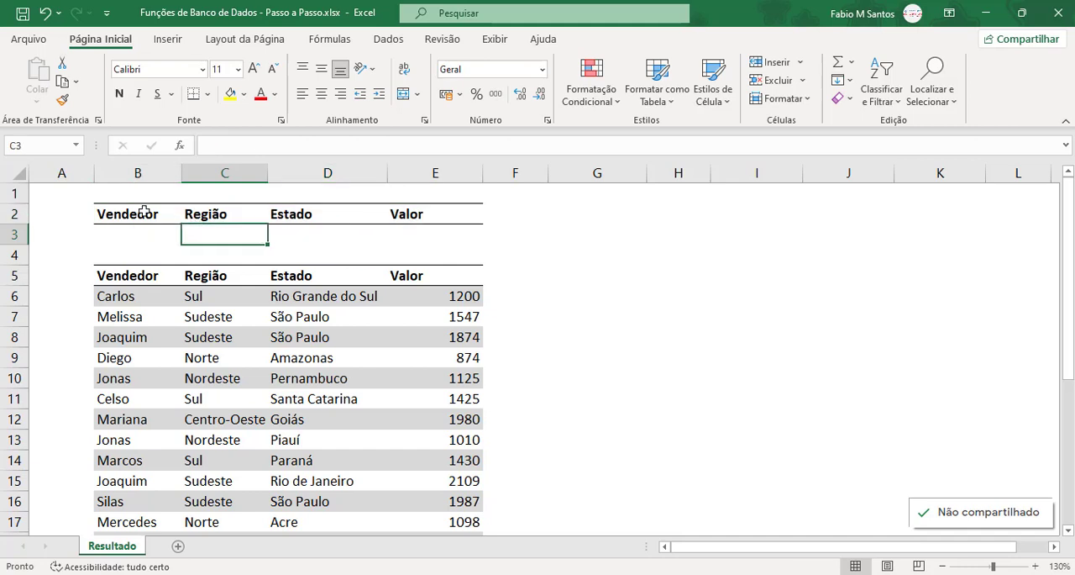
Step: Format B2:E3 as a table with headers, using the light grey banded style
drag(144, 211, 425, 233)
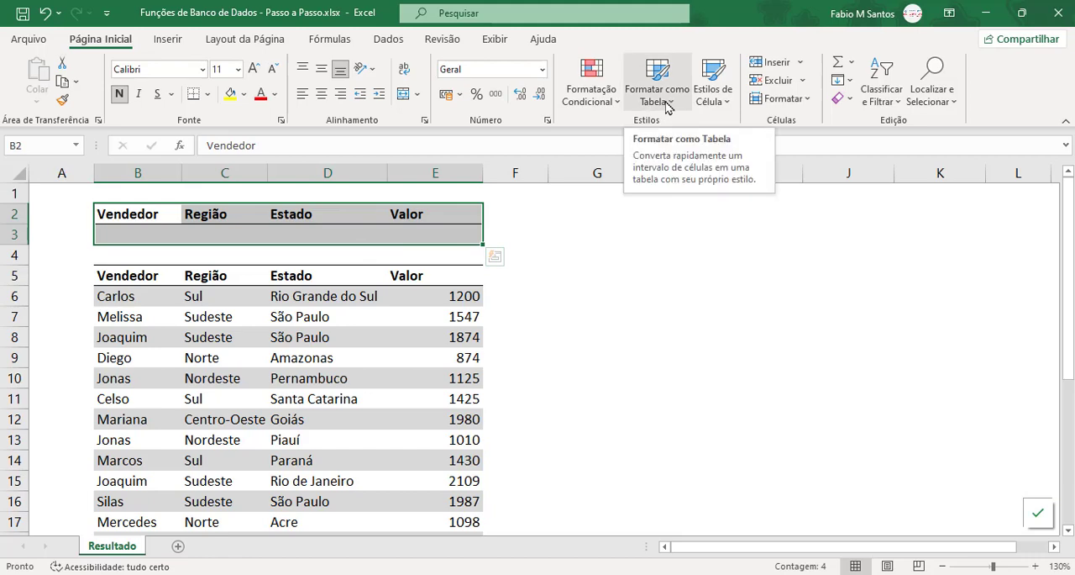
click(668, 104)
click(662, 163)
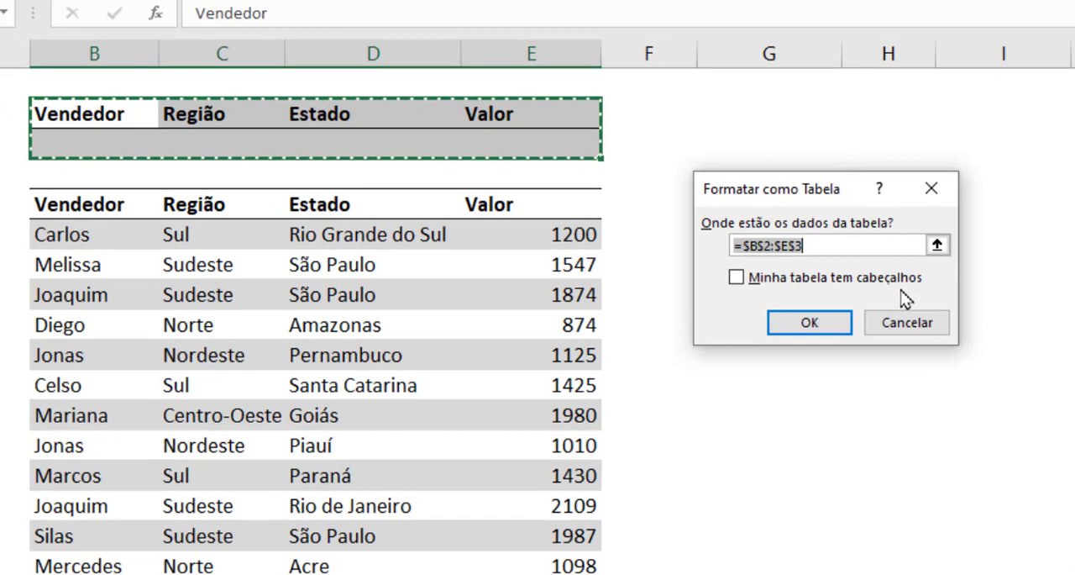
click(802, 280)
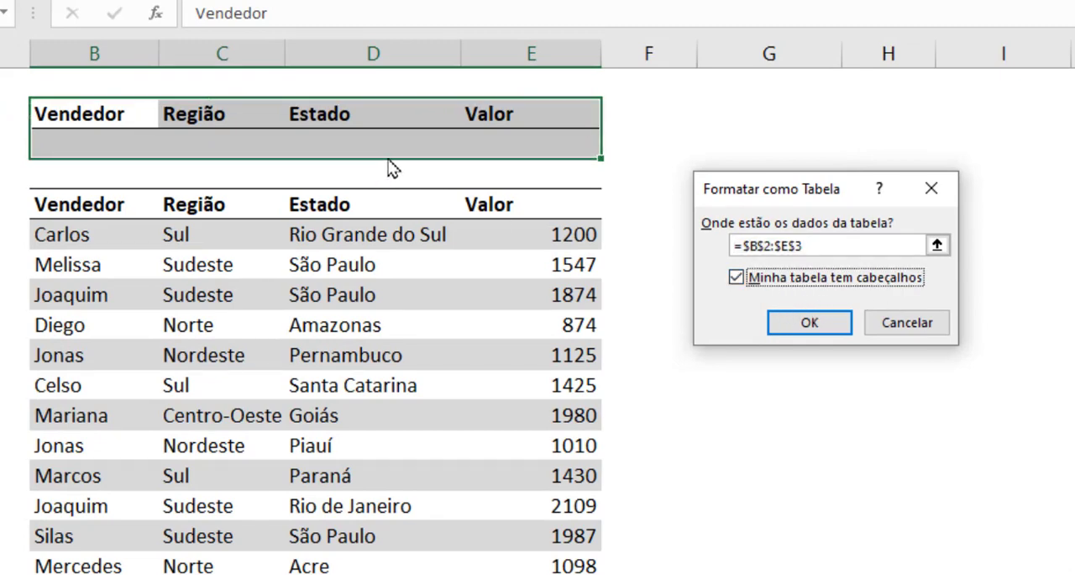
click(808, 327)
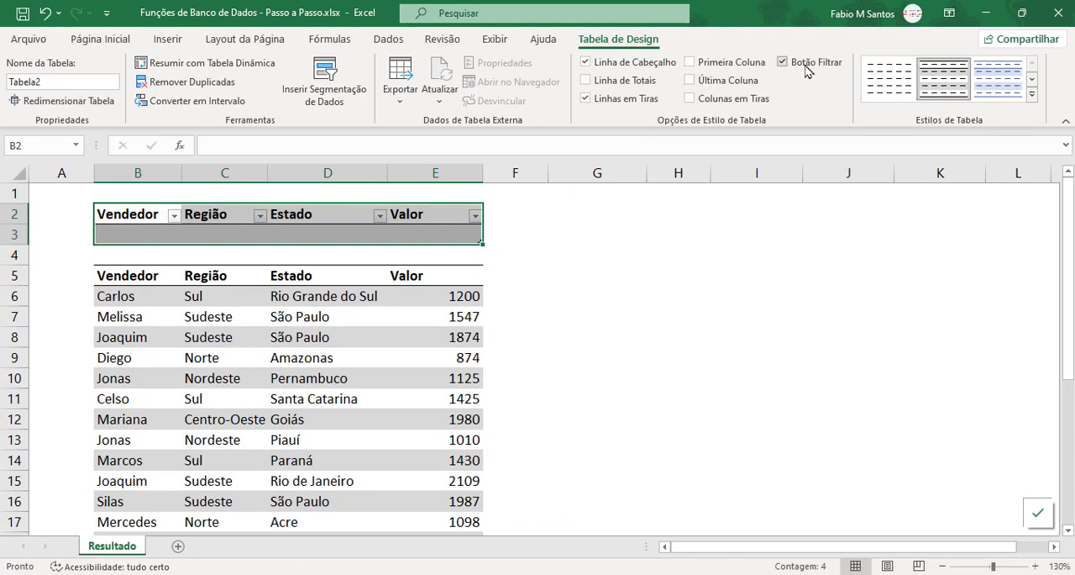
Step: Turn off the filter buttons on the small criteria table in B2:E3
click(804, 65)
click(158, 237)
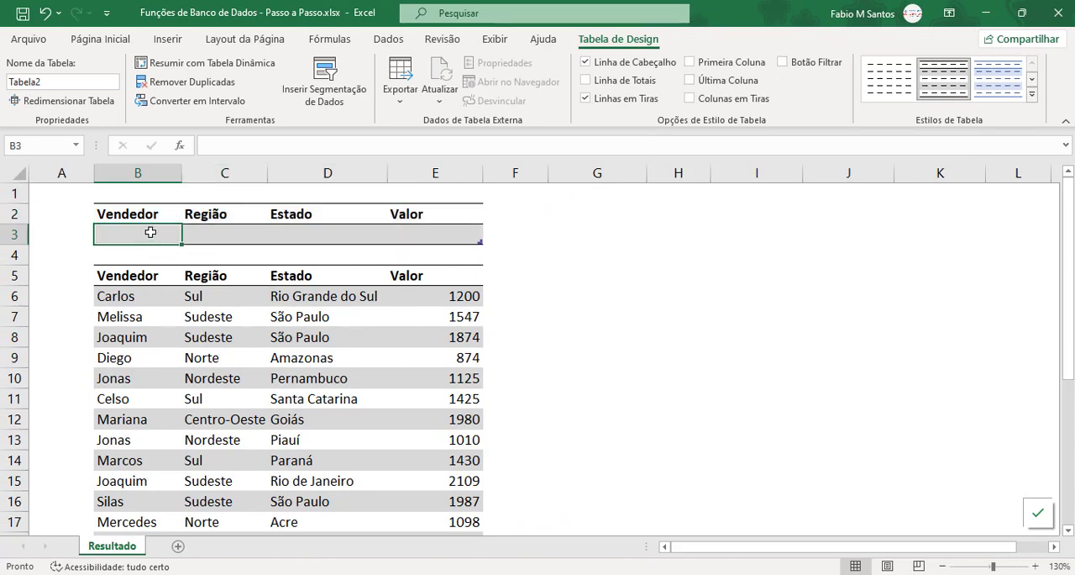
click(196, 232)
click(171, 234)
Step: Apply the R$ accounting number format to the Valor figures in E6:E21
click(469, 290)
key(ctrl+shift+Down)
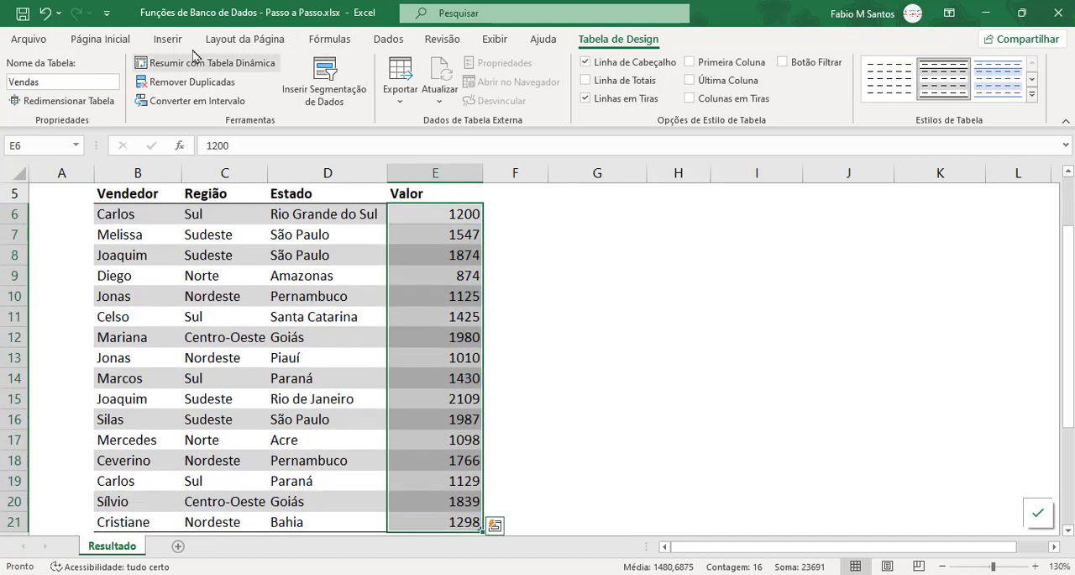
click(105, 39)
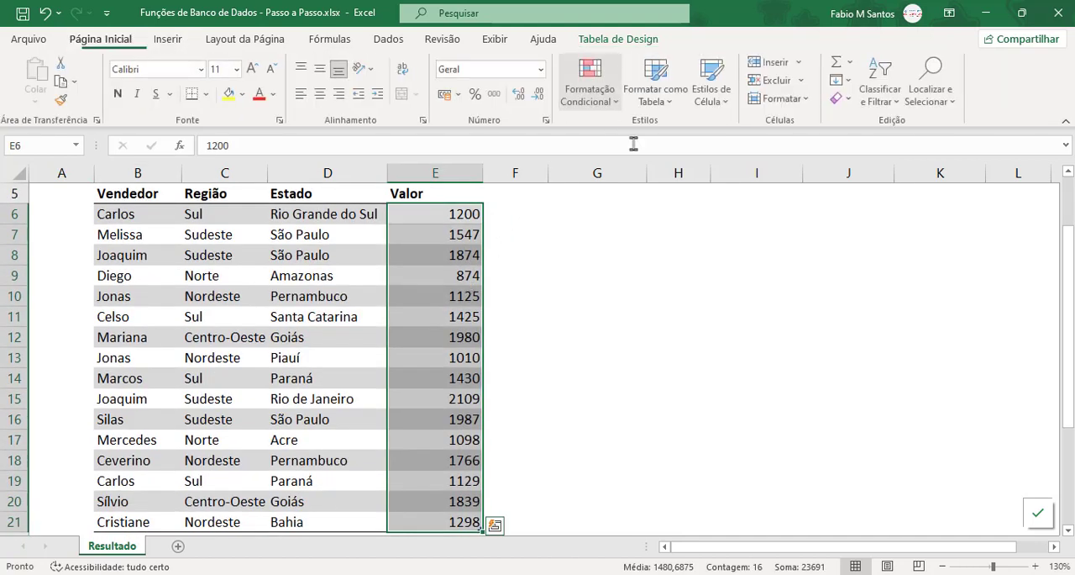
click(447, 93)
click(543, 234)
scroll(543, 235, up, 2)
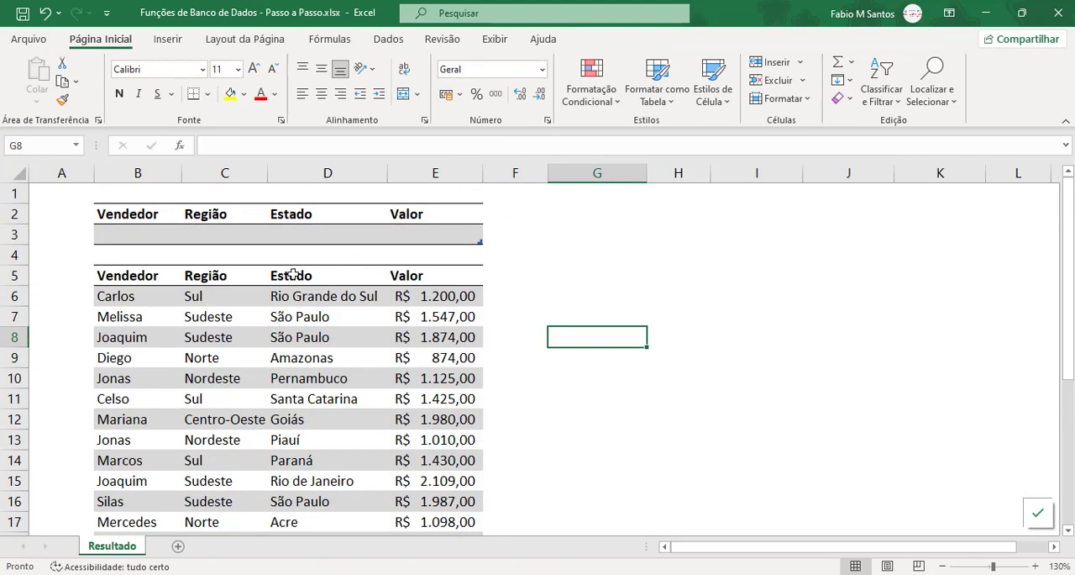
Step: Rename the criteria table in B2:E3 as Filtro
click(124, 234)
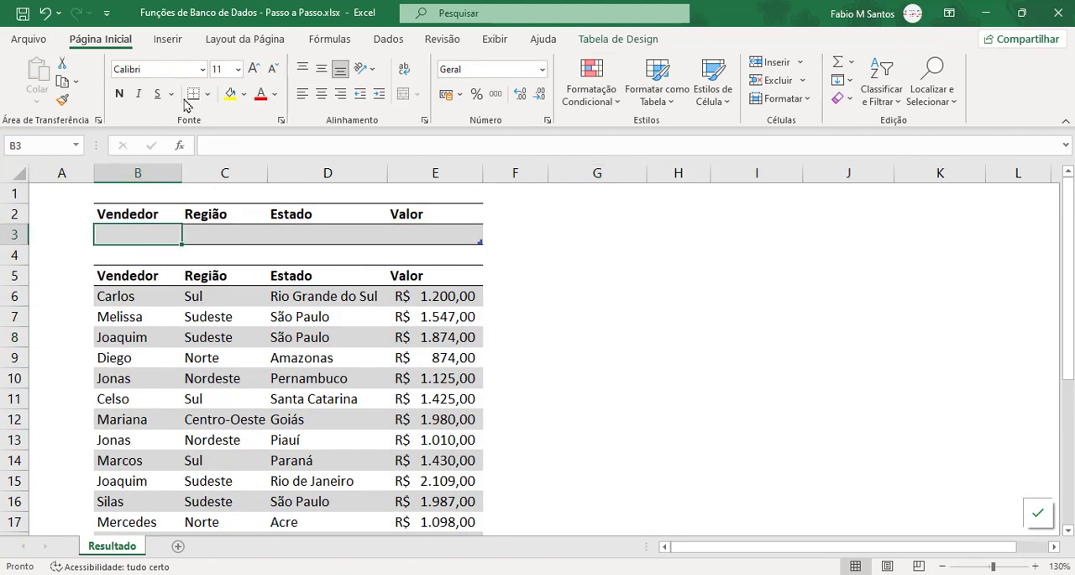
click(608, 42)
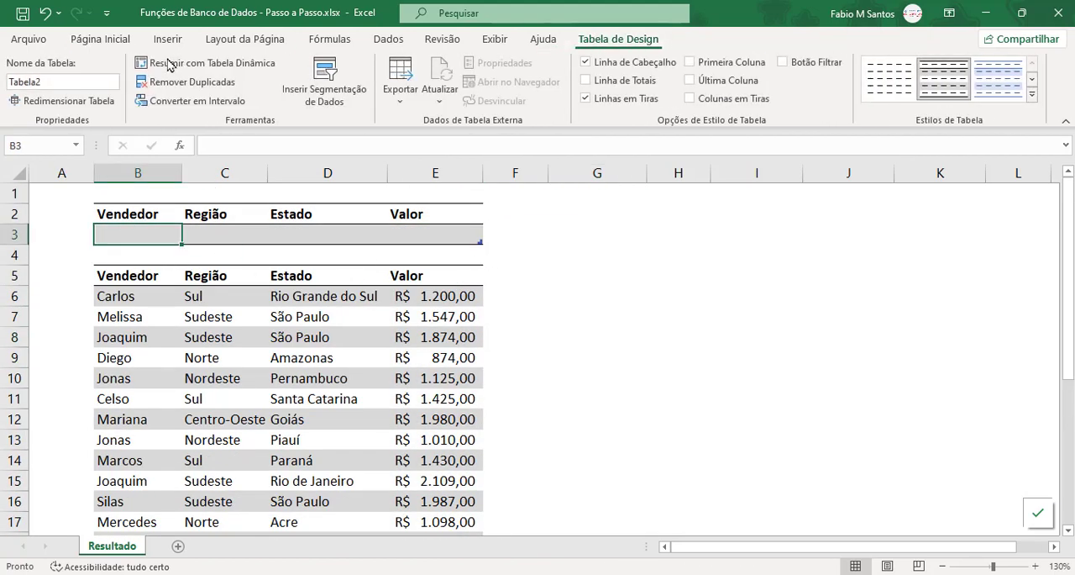
click(94, 82)
text(Filtro)
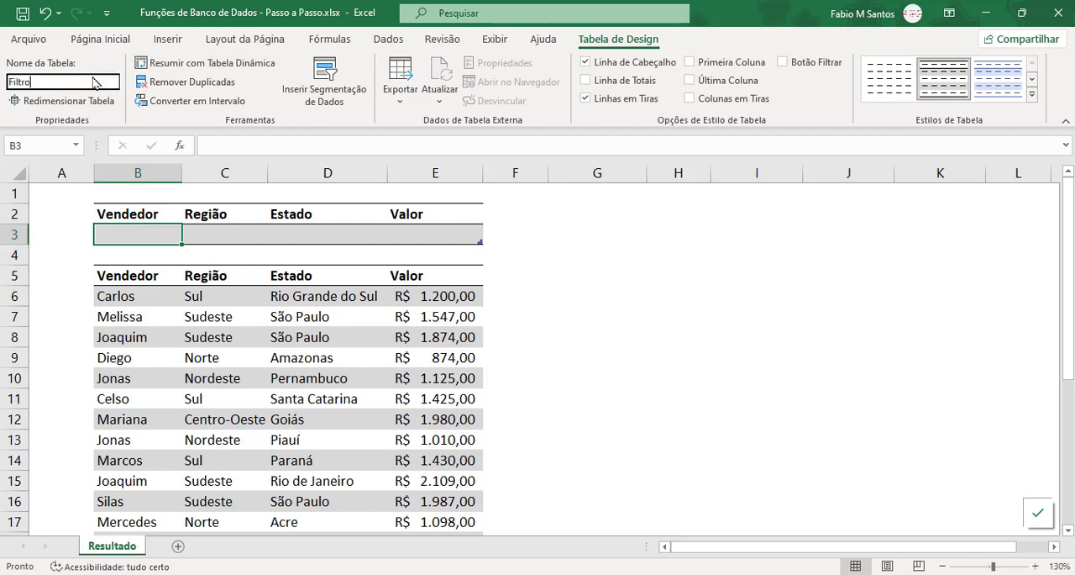
key(Return)
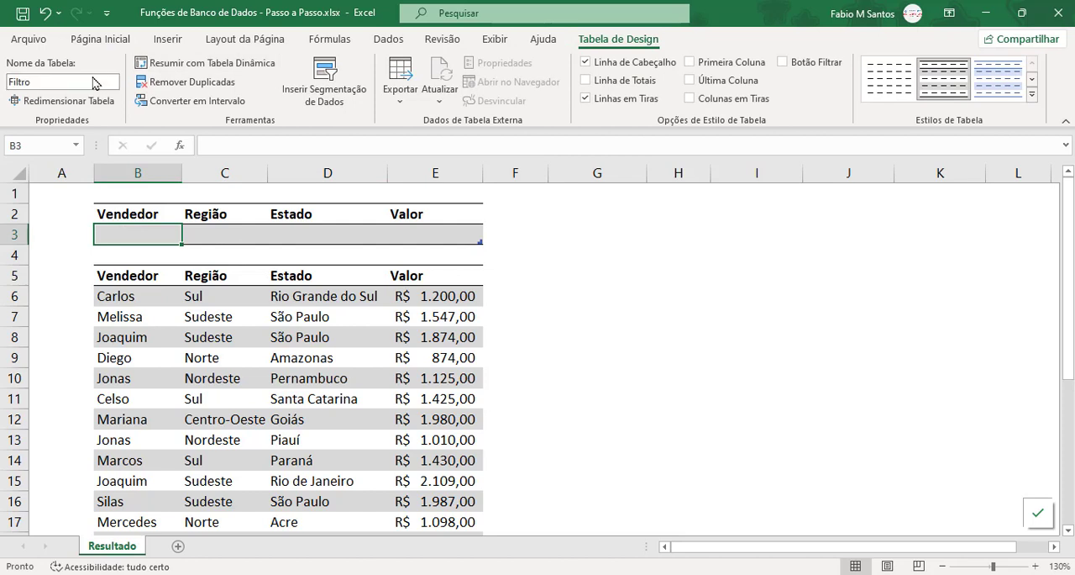
Step: Look over the blank criteria cells under Vendedor, Região, Estado and Valor in the Filtro table
drag(137, 213, 423, 230)
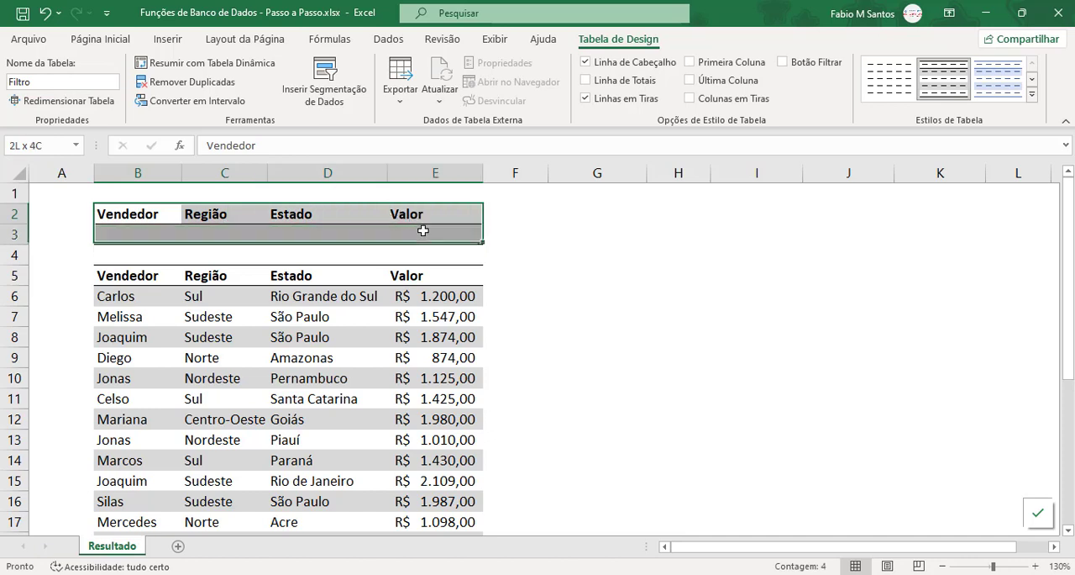
click(154, 233)
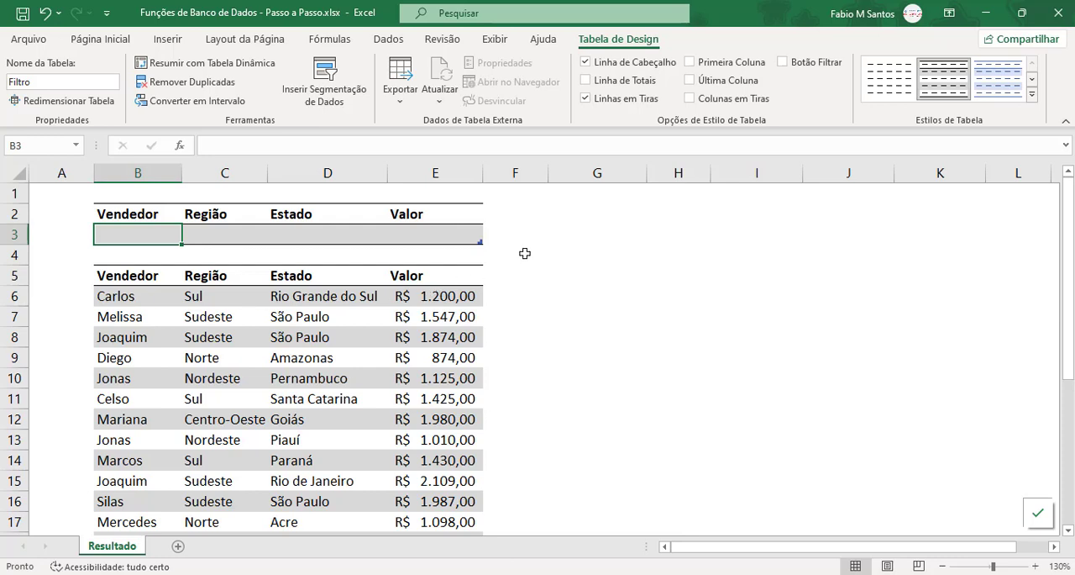
click(588, 257)
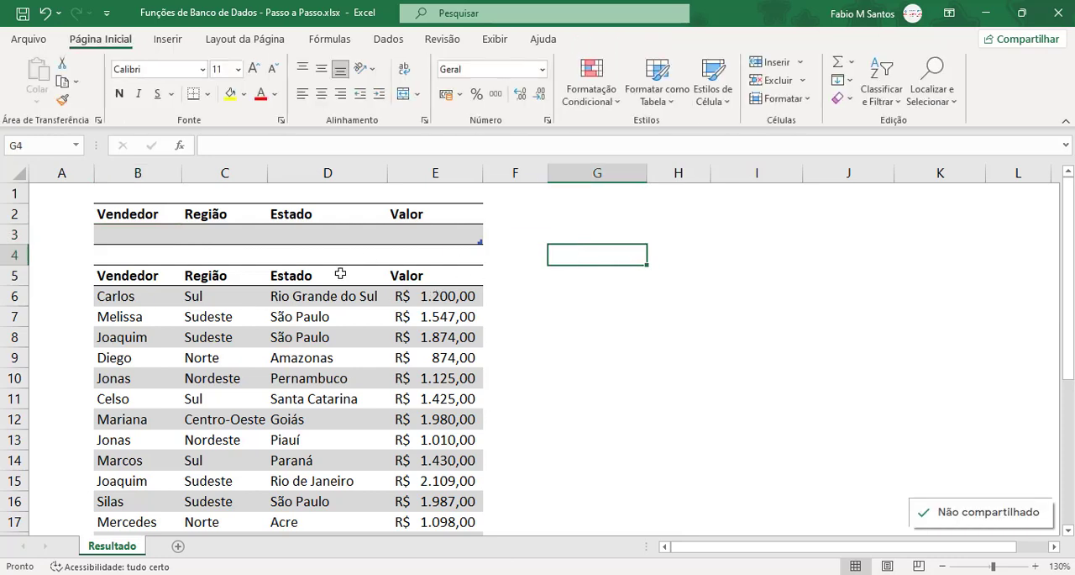
click(138, 234)
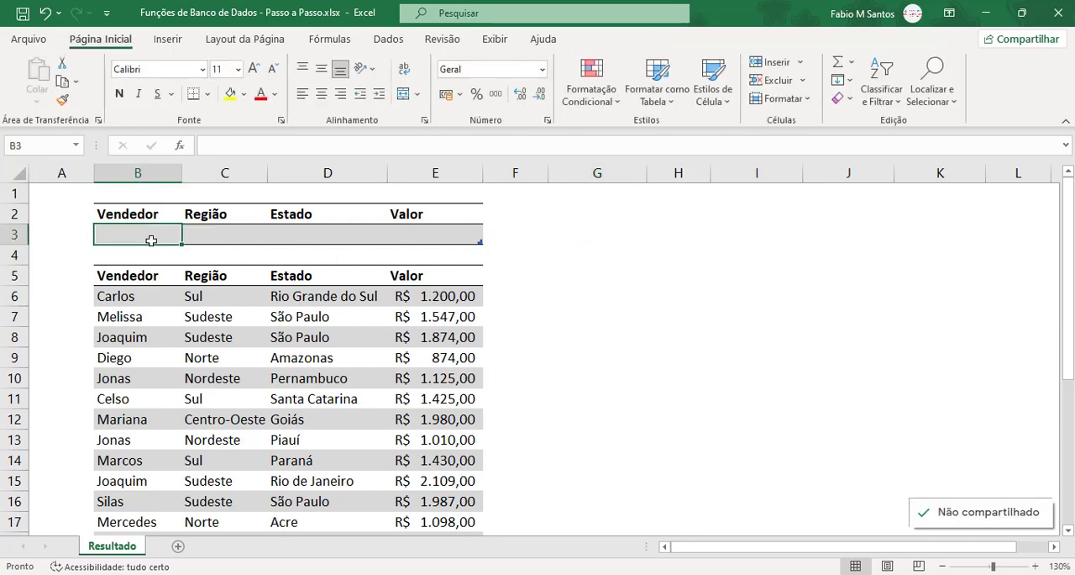
click(220, 237)
click(299, 235)
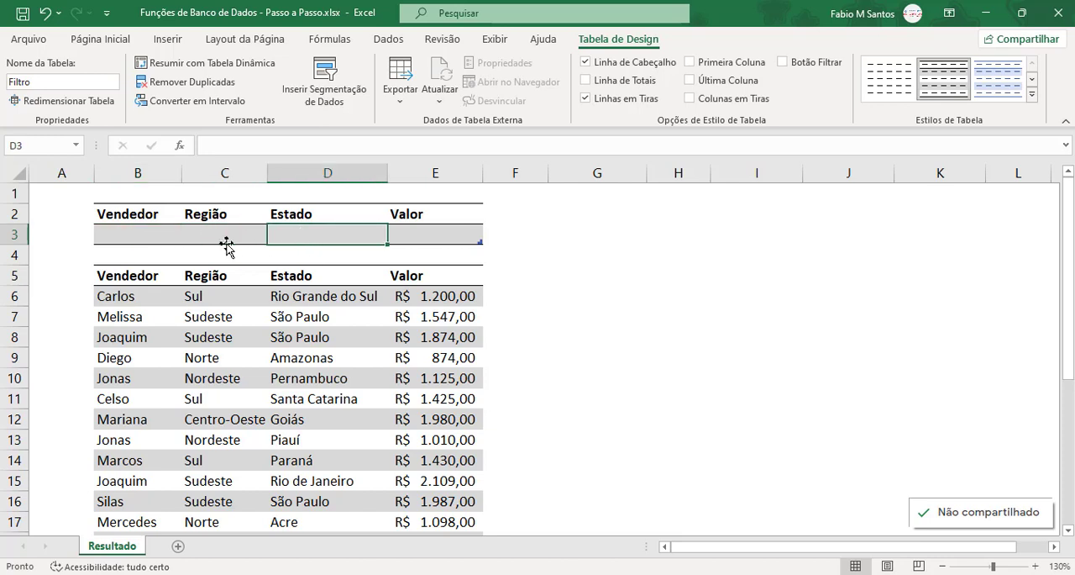
click(137, 235)
click(431, 232)
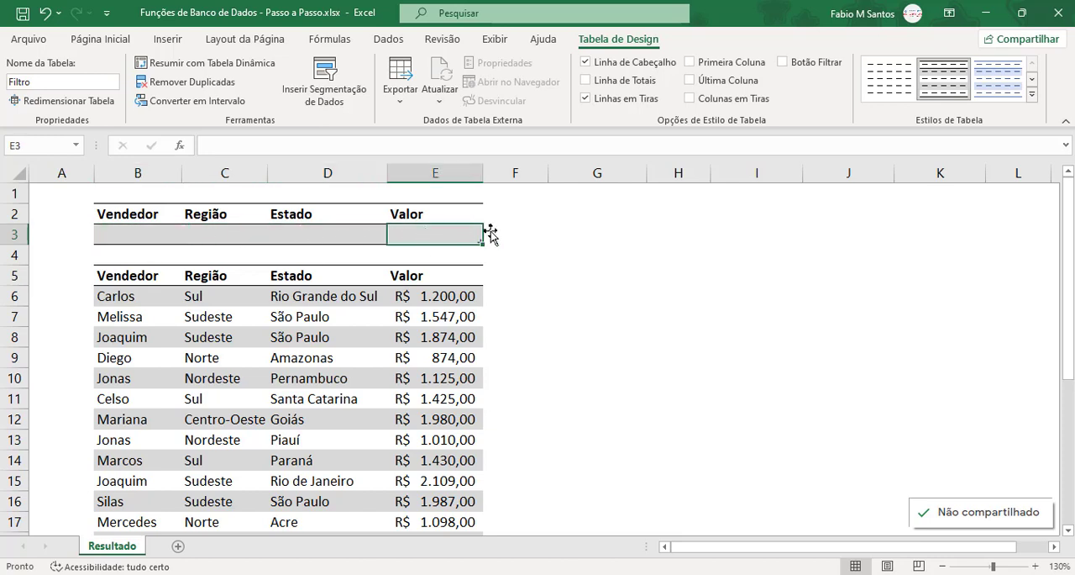
drag(127, 238, 302, 236)
click(530, 256)
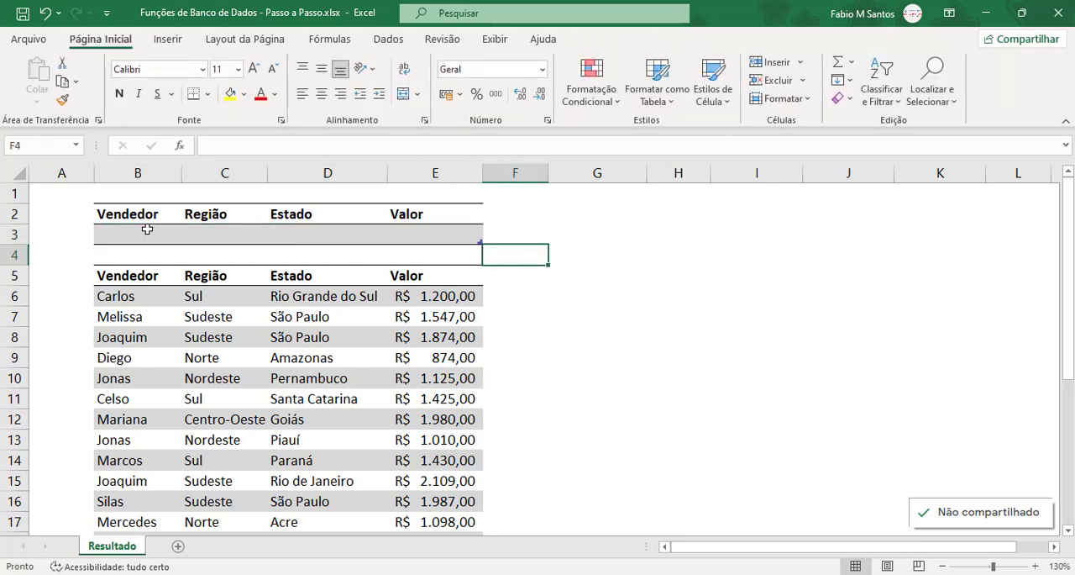
Step: Insert three blank columns before column A, shifting both tables over to start in column E
click(60, 176)
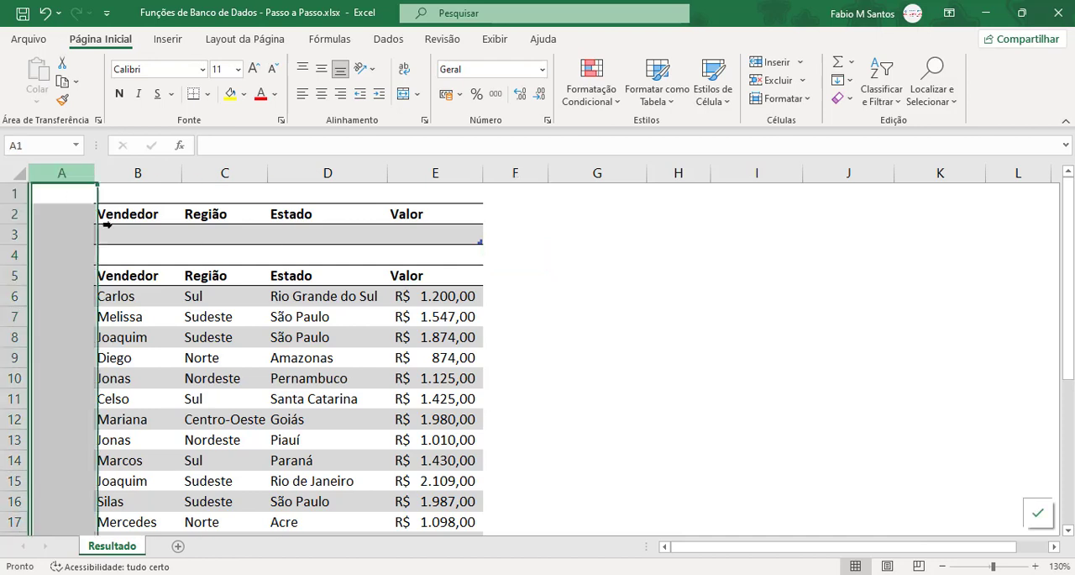
key(ctrl+plus)
key(ctrl+plus)
key(ctrl+plus)
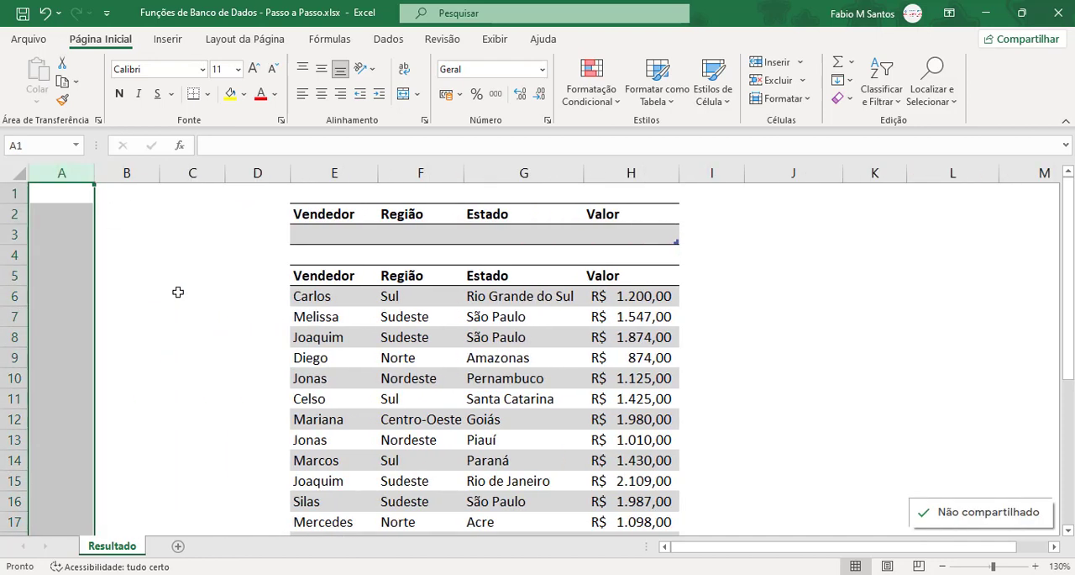
click(174, 269)
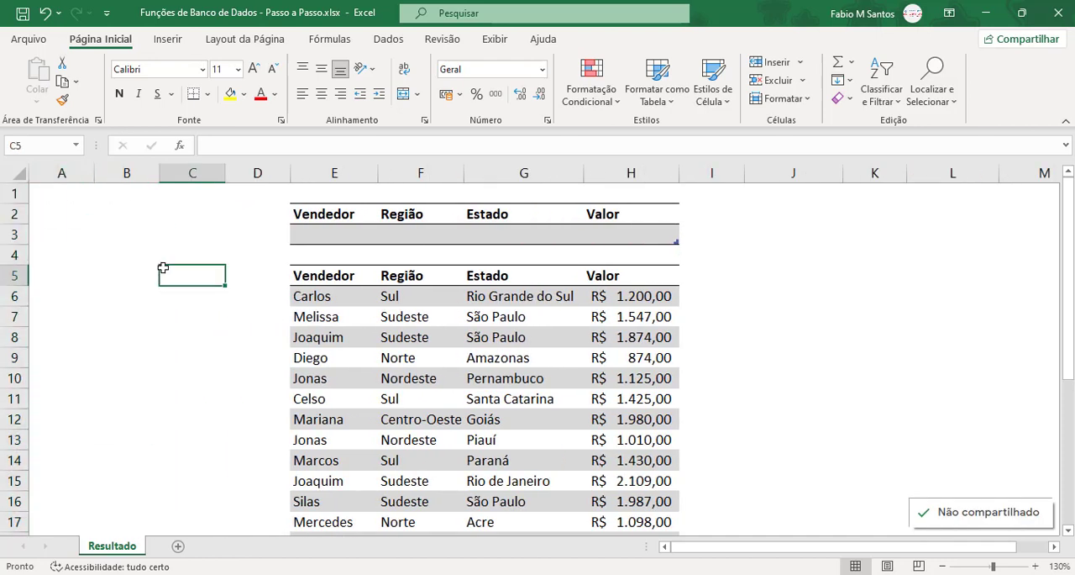
Step: Enter the headings Vendedor, Região and Estado in A2:C2 and widen column A to fit its heading
click(48, 210)
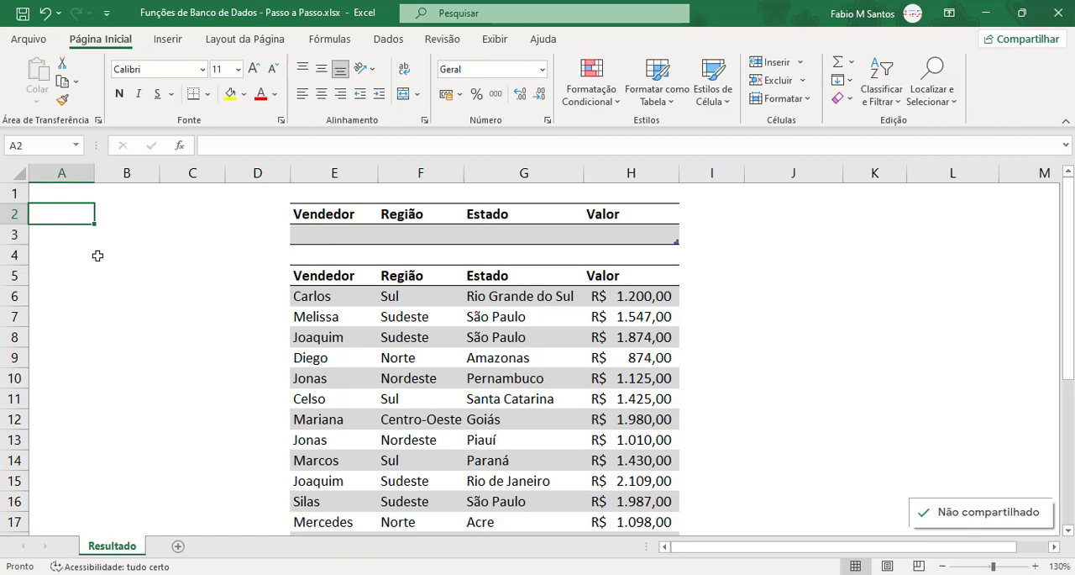
text(Vendedor)
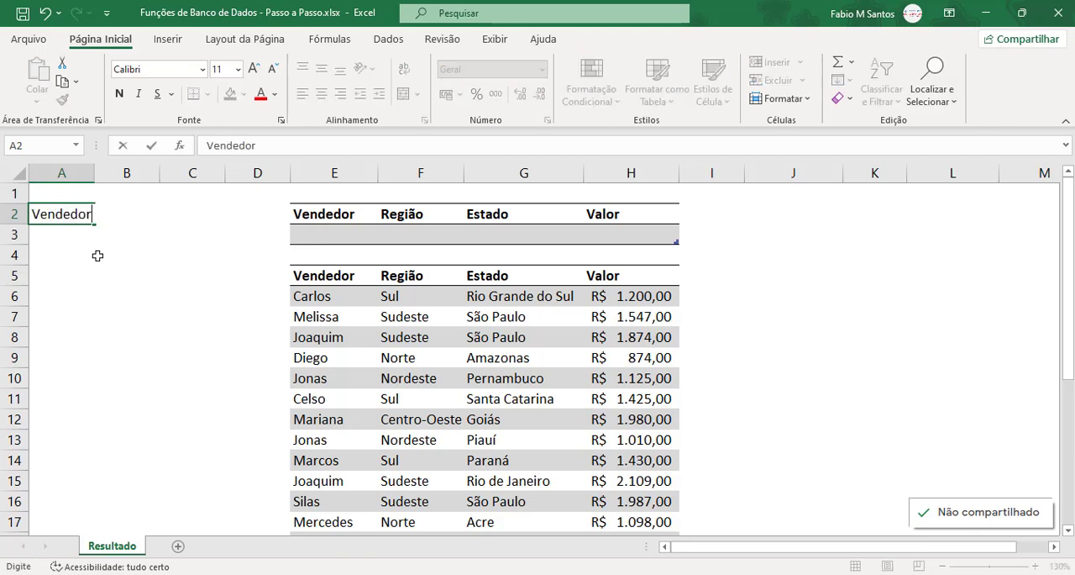
key(Tab)
text(REgi)
key(BackSpace)
key(BackSpace)
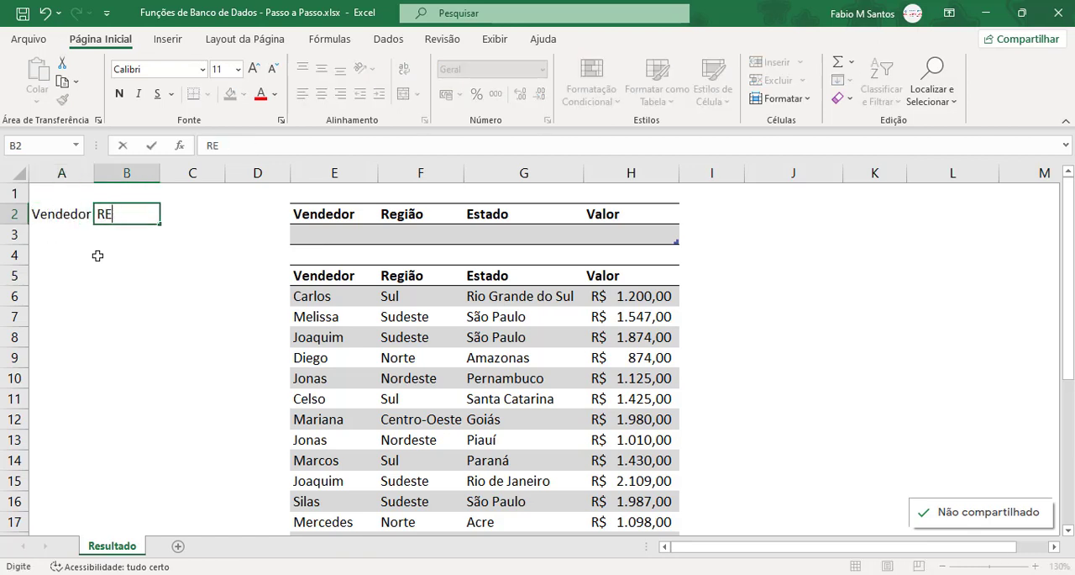
key(BackSpace)
text(egião)
key(Tab)
text(Estado)
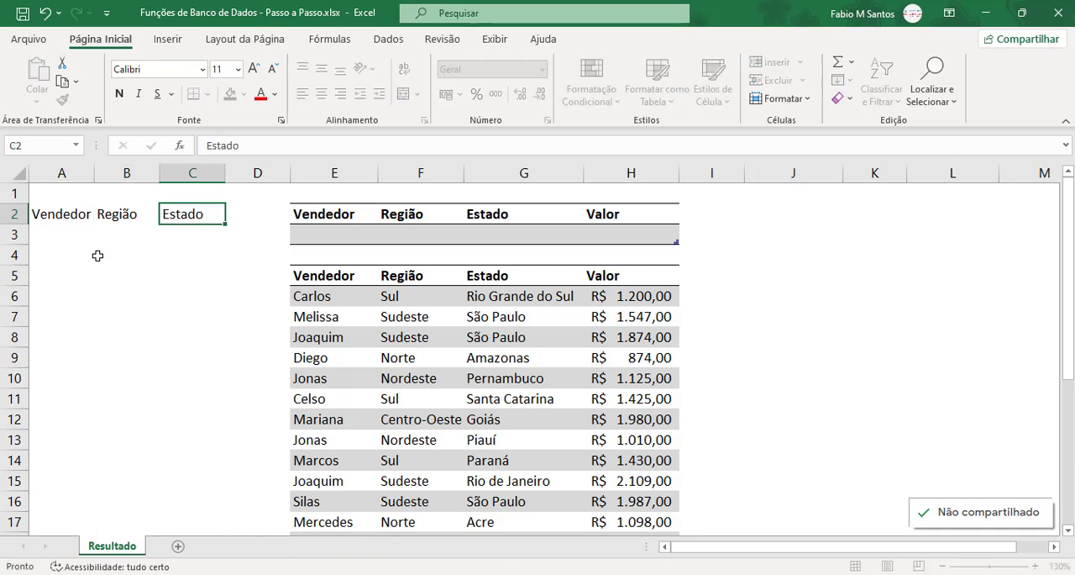
key(Return)
click(66, 214)
double_click(94, 172)
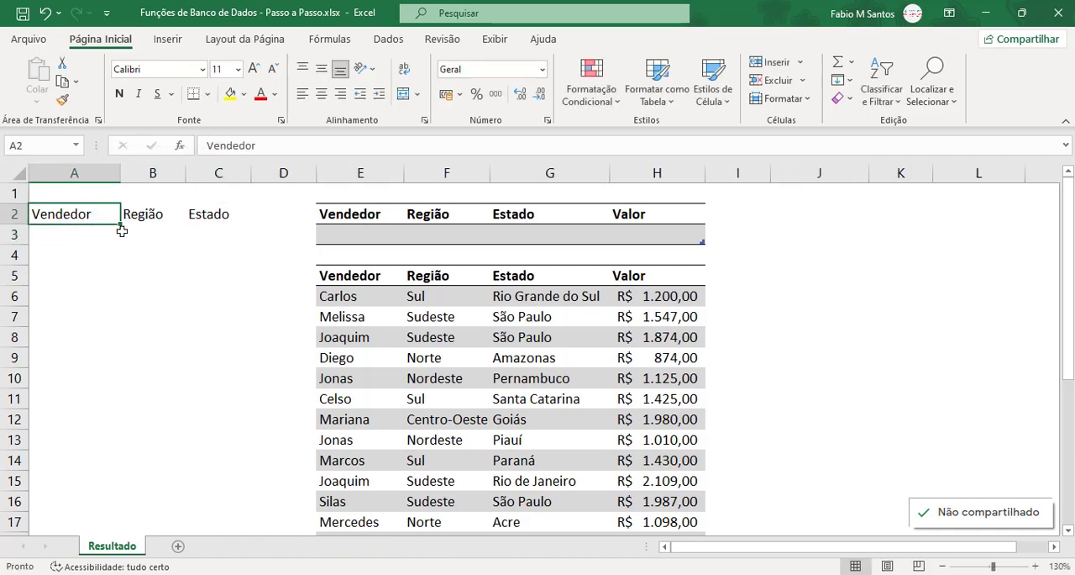
Step: Examine the Vendedor column of the Vendas table for repeated sellers, comparing E10 with E13
click(96, 239)
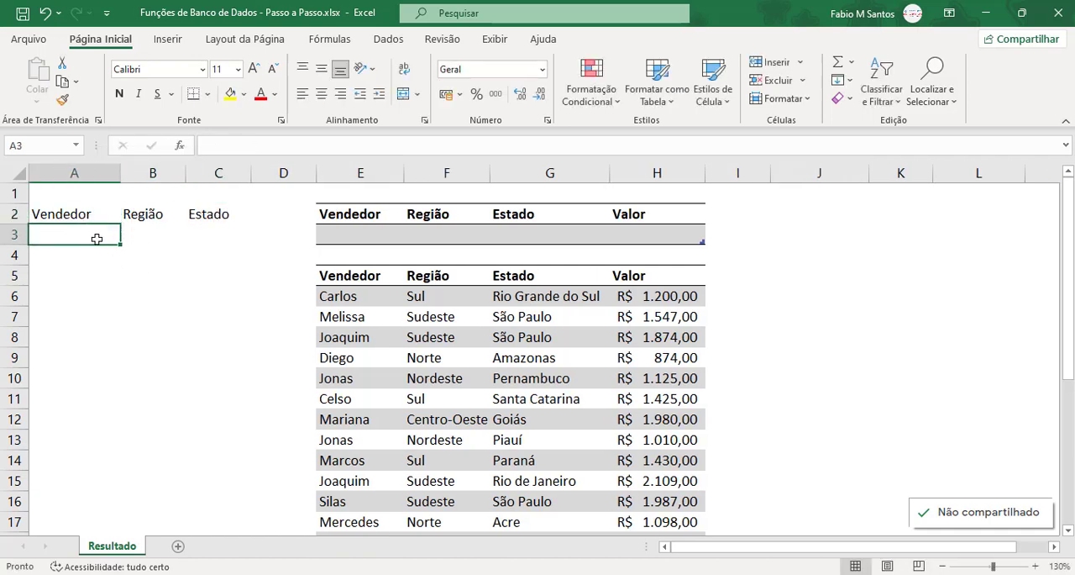
click(342, 301)
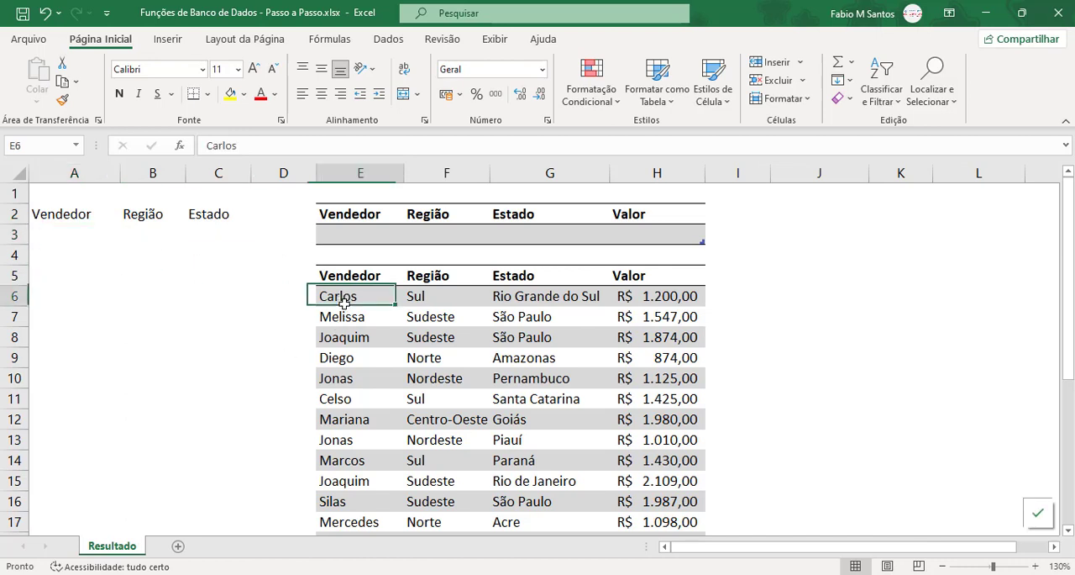
click(59, 230)
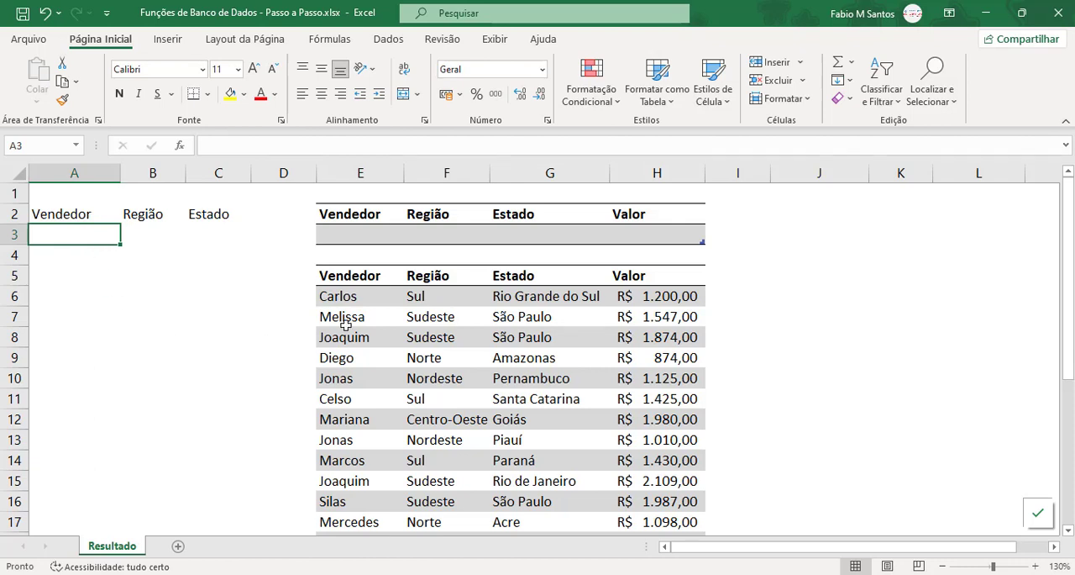
click(365, 380)
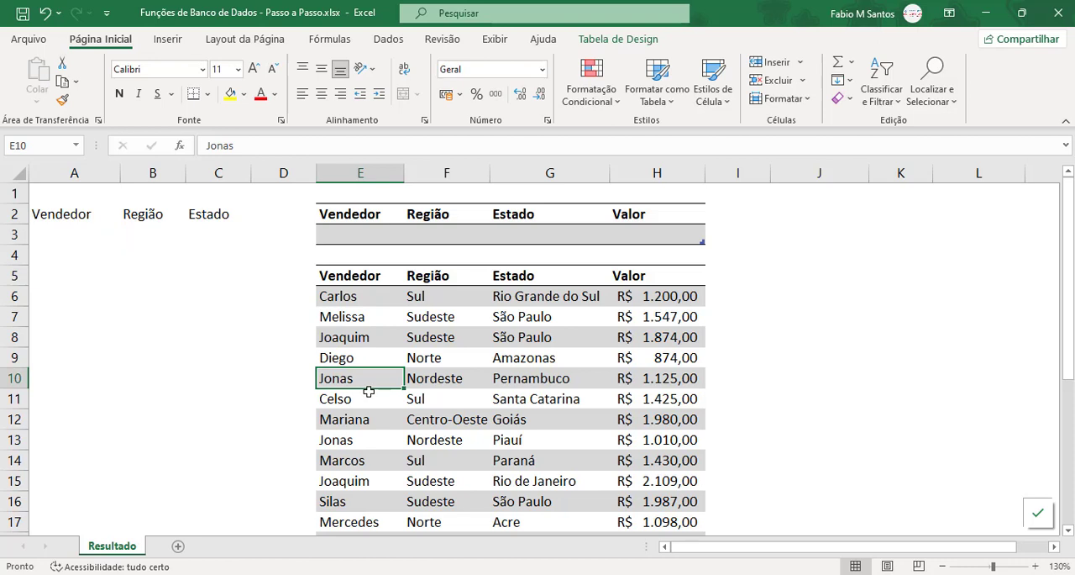
ctrl+click(363, 442)
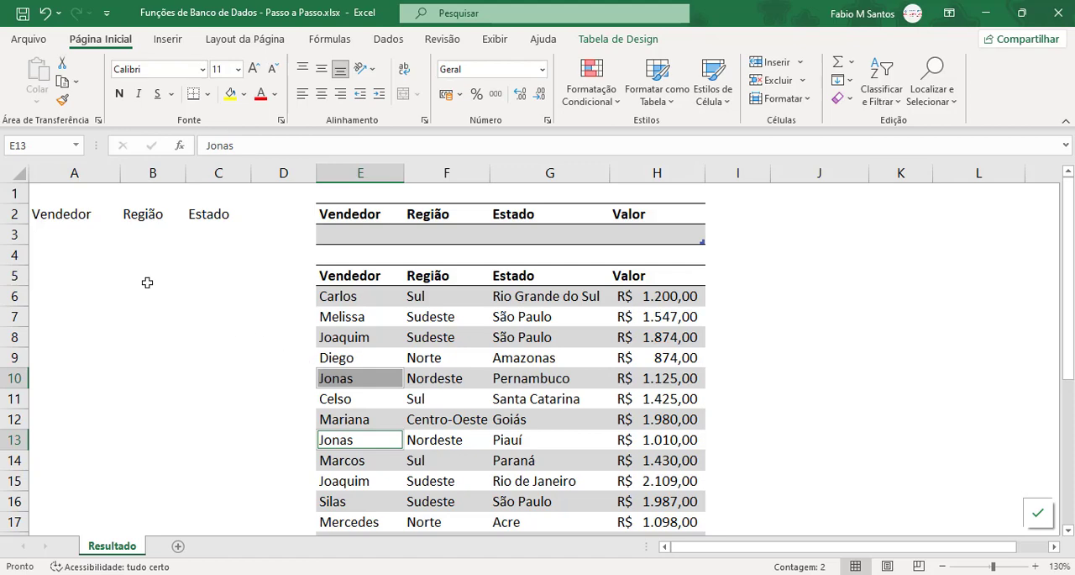
Step: List each seller once below the Vendedor heading by entering =ÚNICO(Vendas[Vendedor]) in A3
click(89, 233)
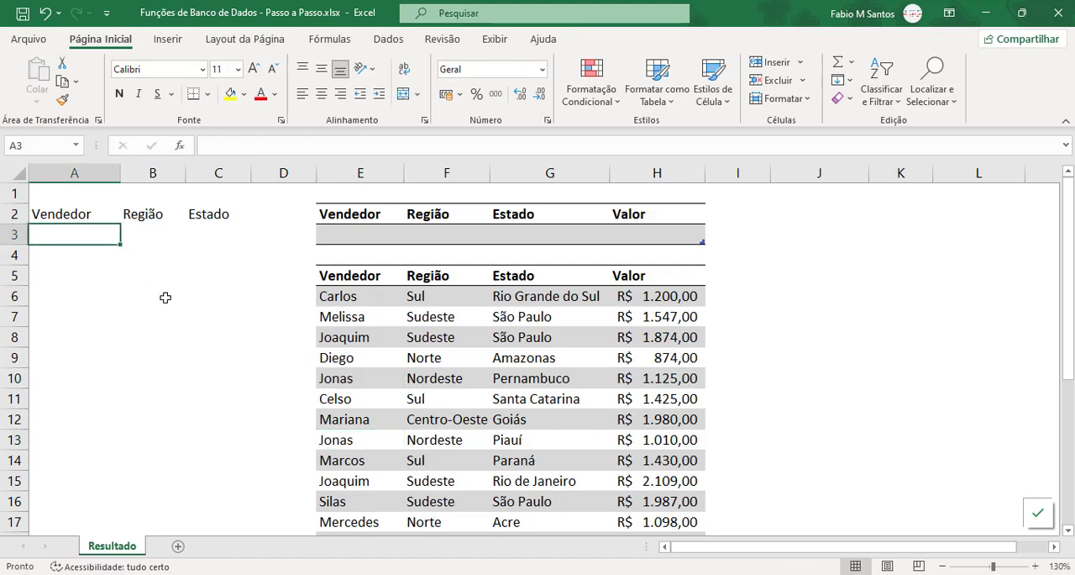
text(=)
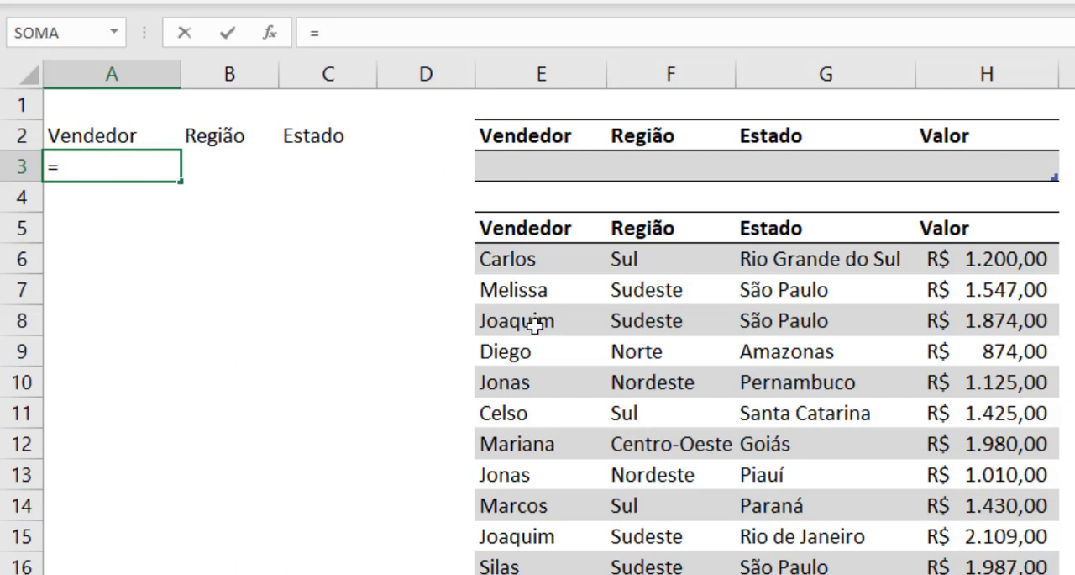
text(úni)
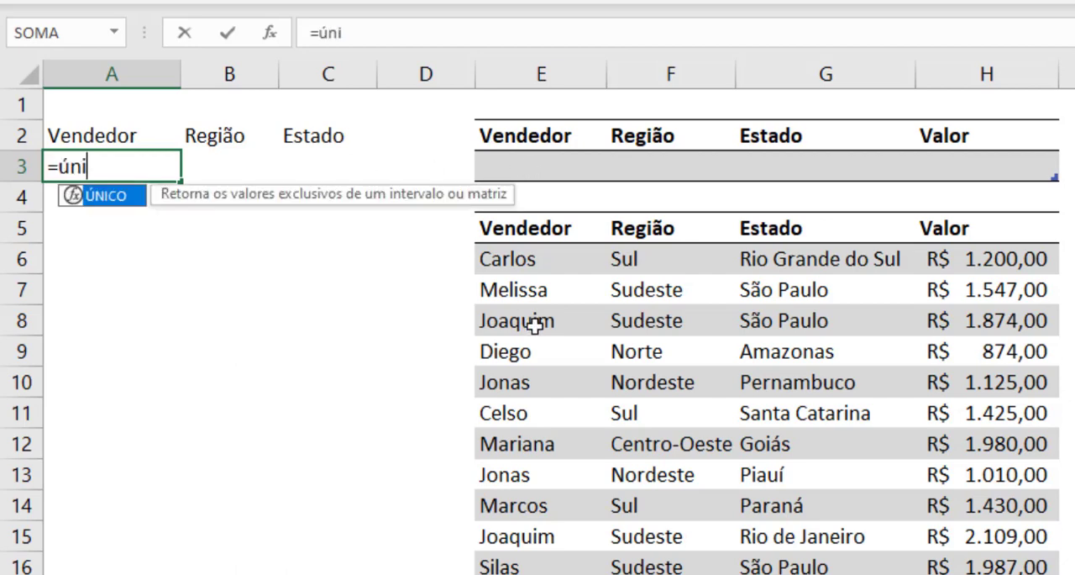
key(Tab)
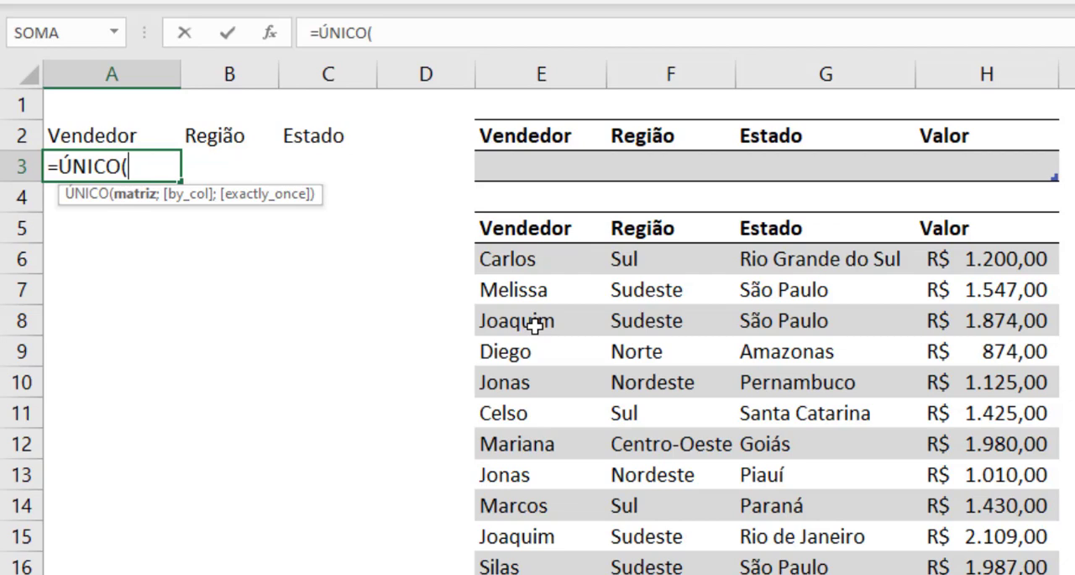
text(V)
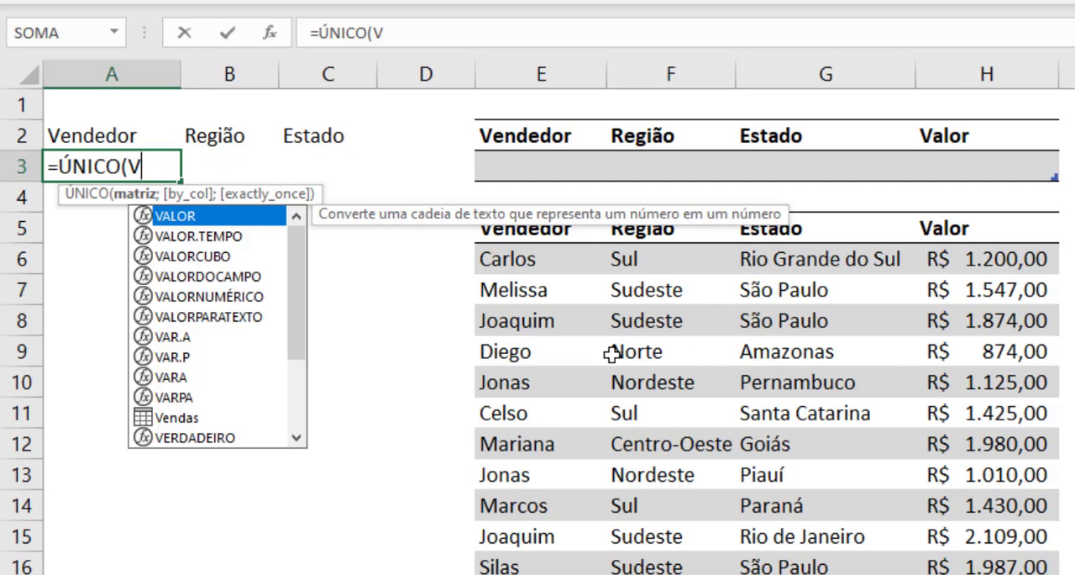
text(end)
key(Tab)
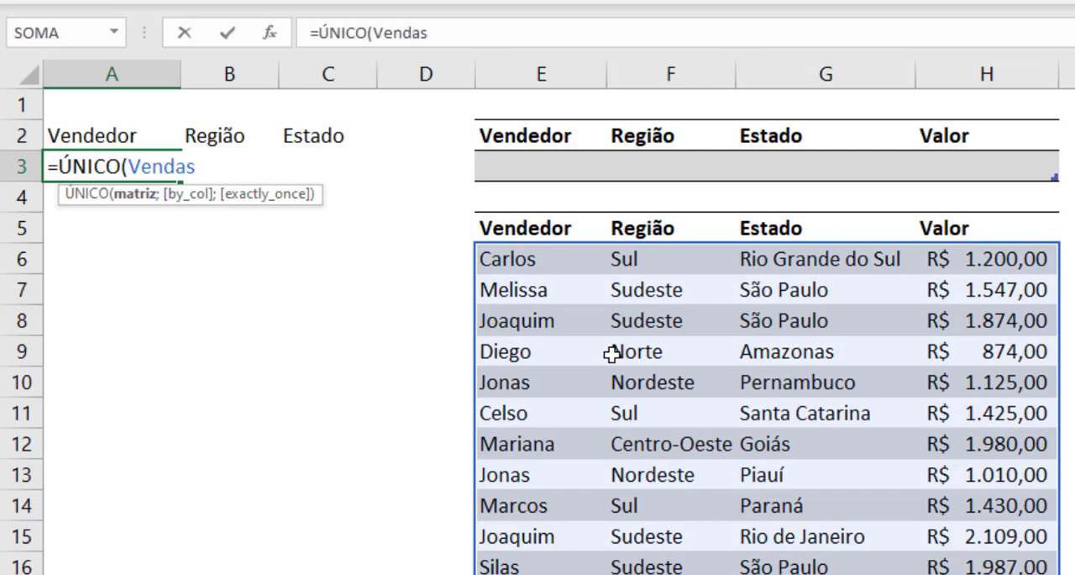
text([)
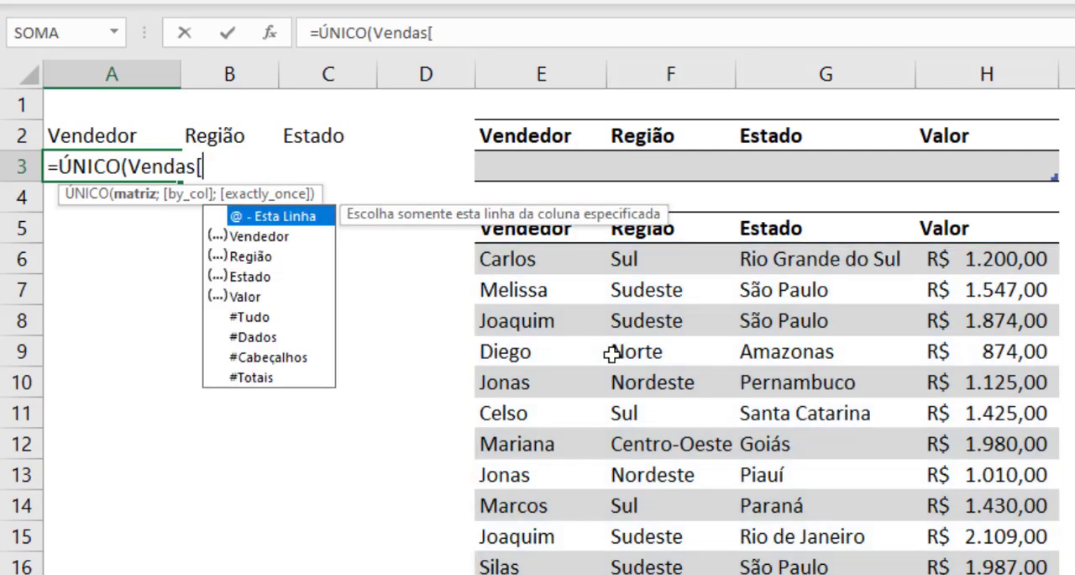
text(v)
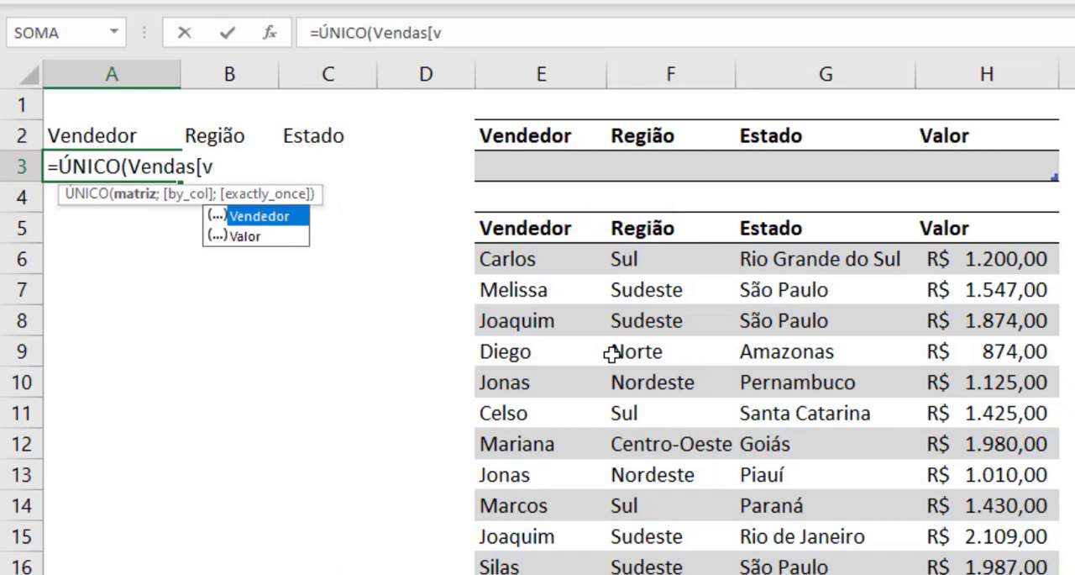
key(Tab)
text(])
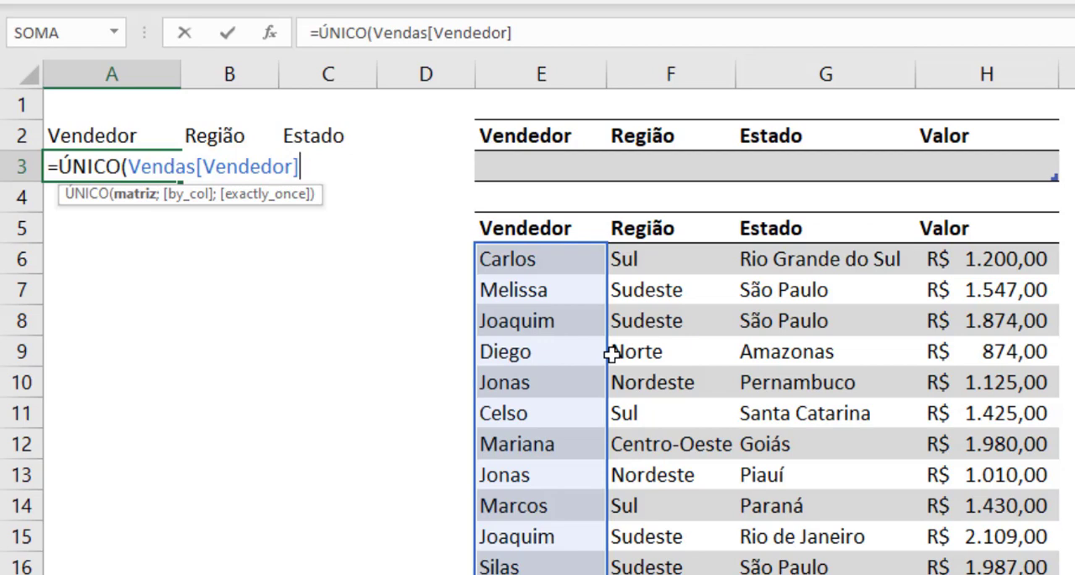
text())
key(Return)
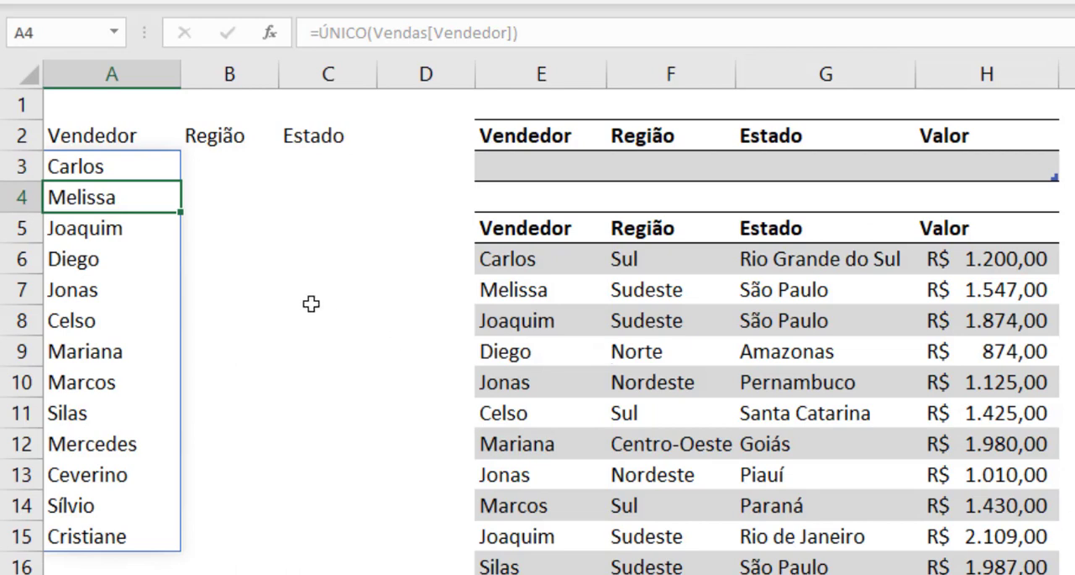
Step: Sort the unique seller list by changing the A3 formula to =CLASSIFICAR(ÚNICO(Vendas[Vendedor]))
drag(129, 172, 144, 534)
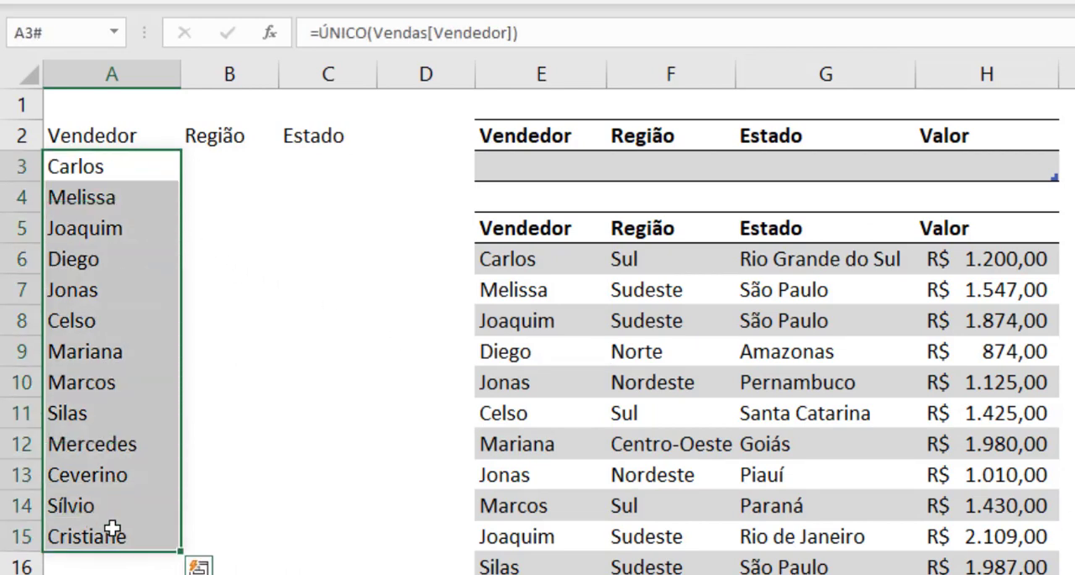
click(125, 518)
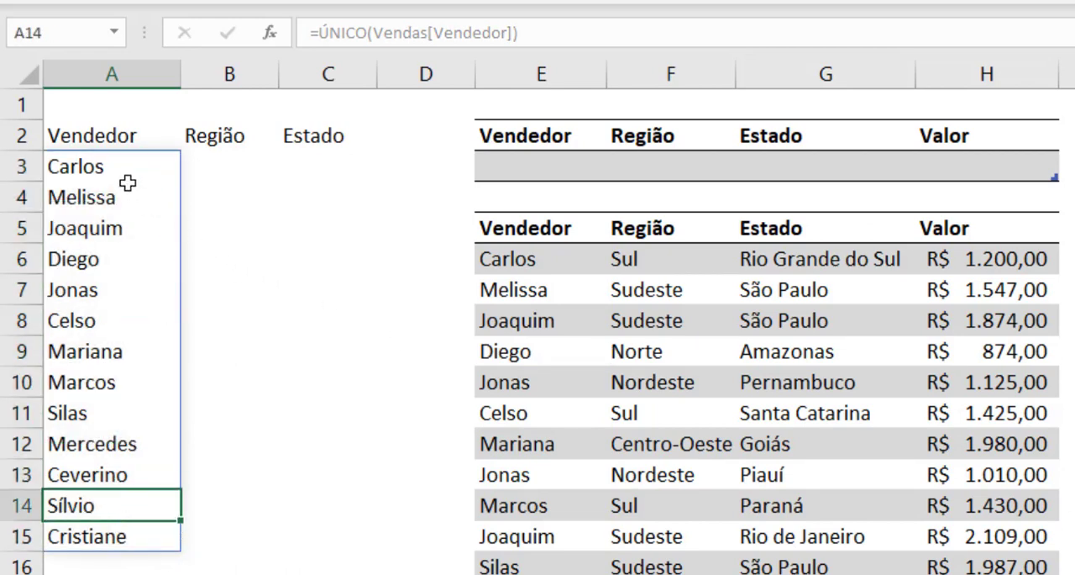
click(104, 160)
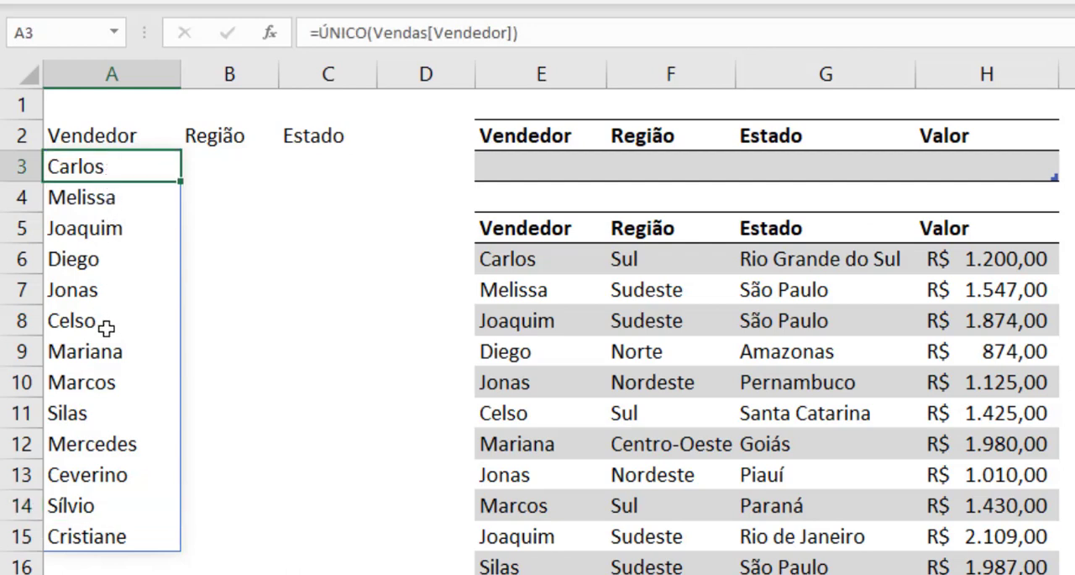
double_click(95, 167)
click(57, 167)
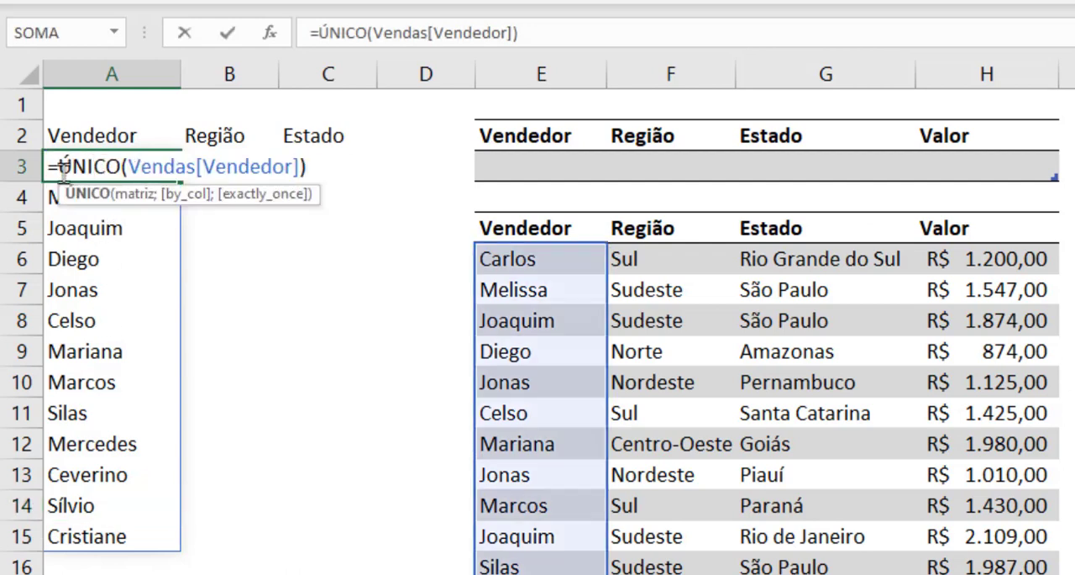
text(cla)
key(Tab)
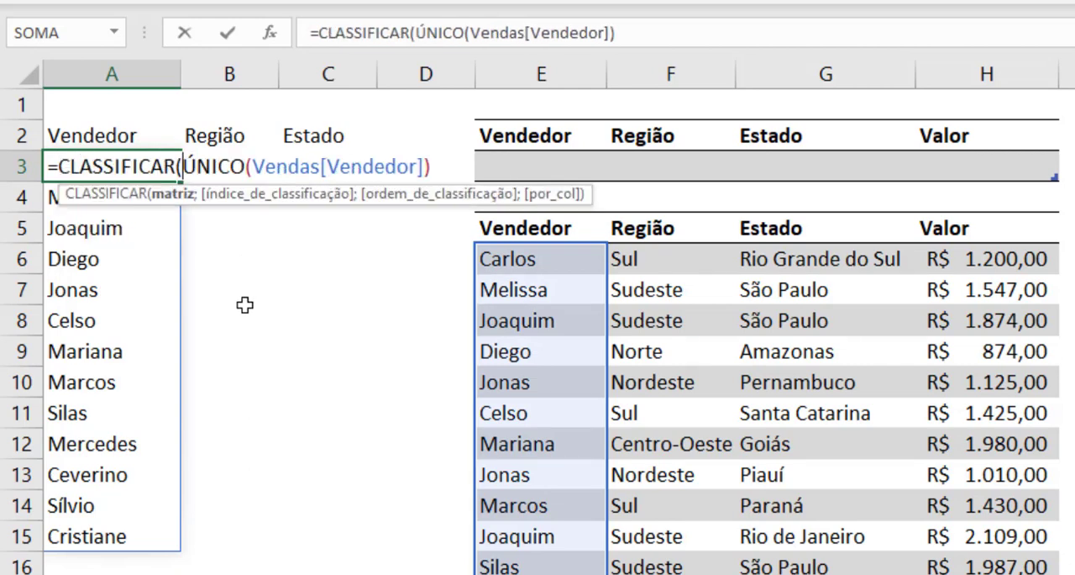
text())
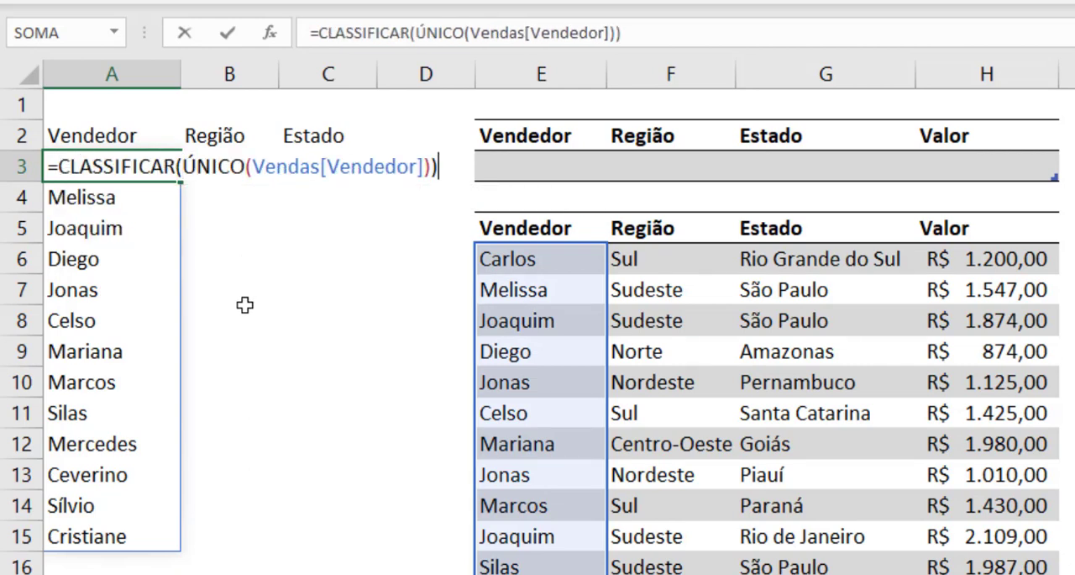
key(Return)
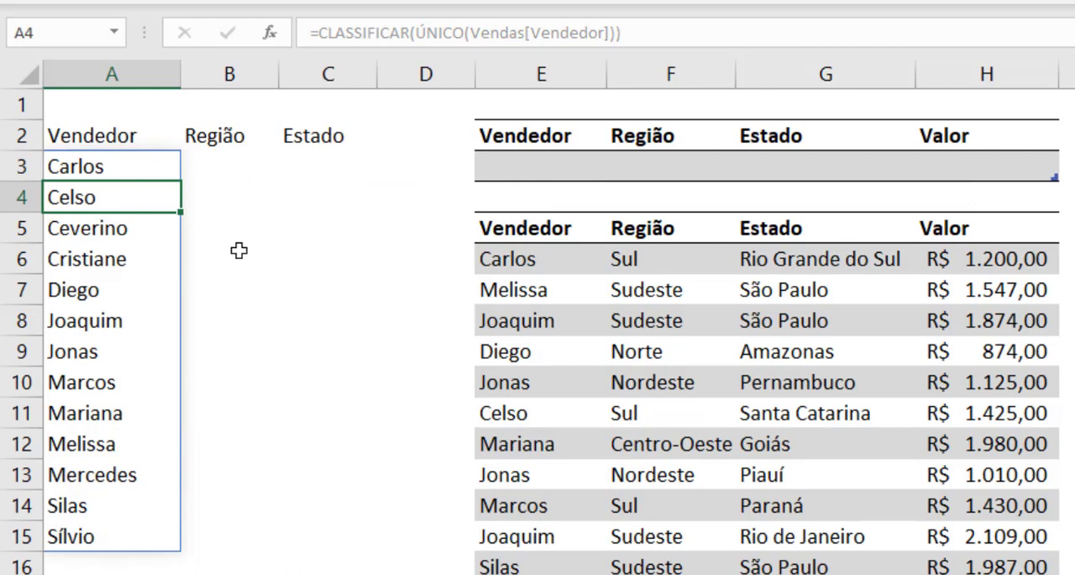
Step: List the unique regions in sorted order by entering =CLASSIFICAR(ÚNICO(Vendas[Região])) in B3, and widen column B to fit
click(225, 160)
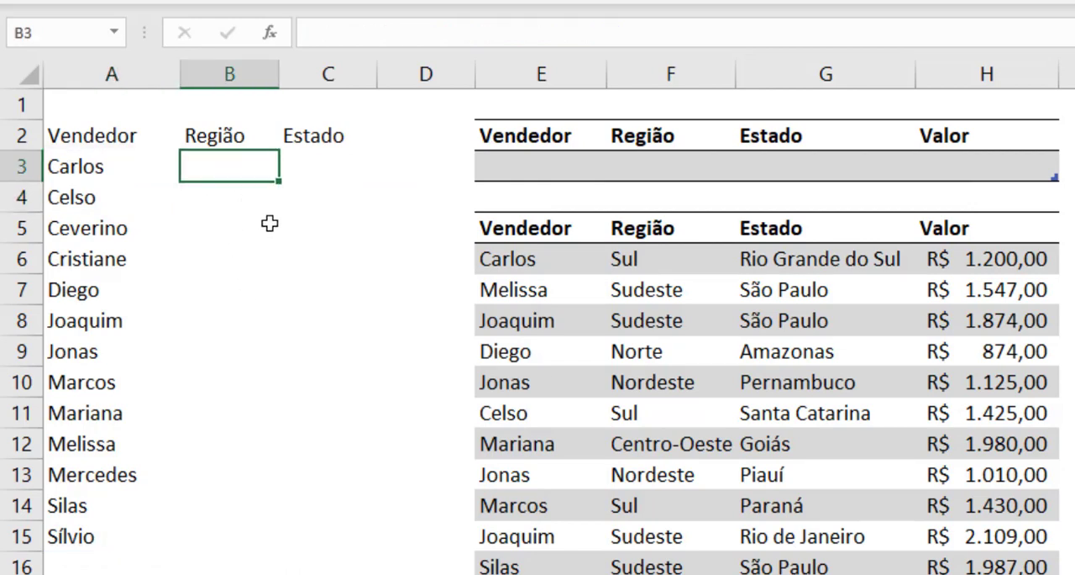
text(=cl)
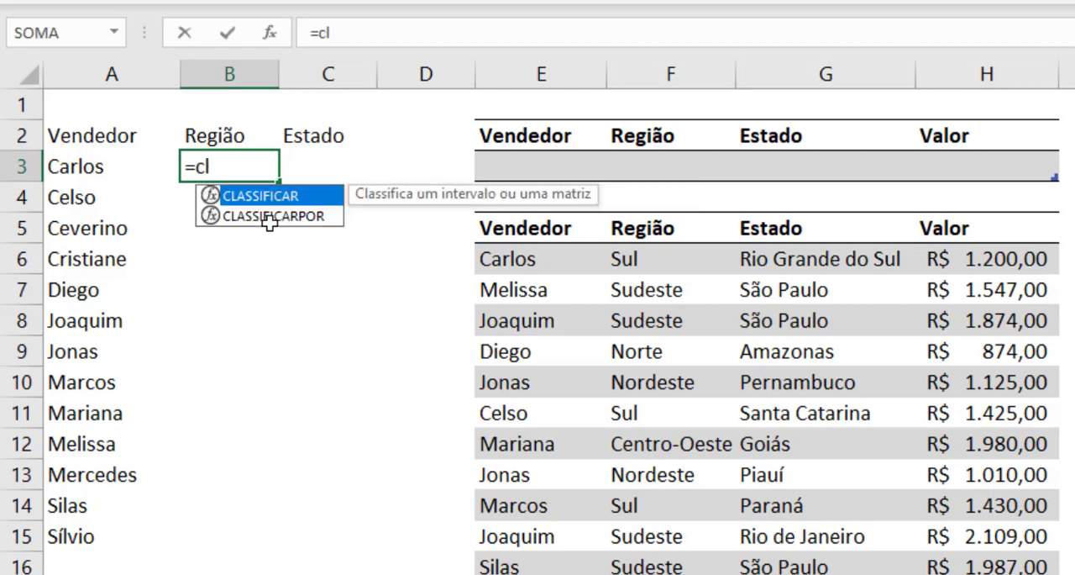
key(Tab)
text(ún)
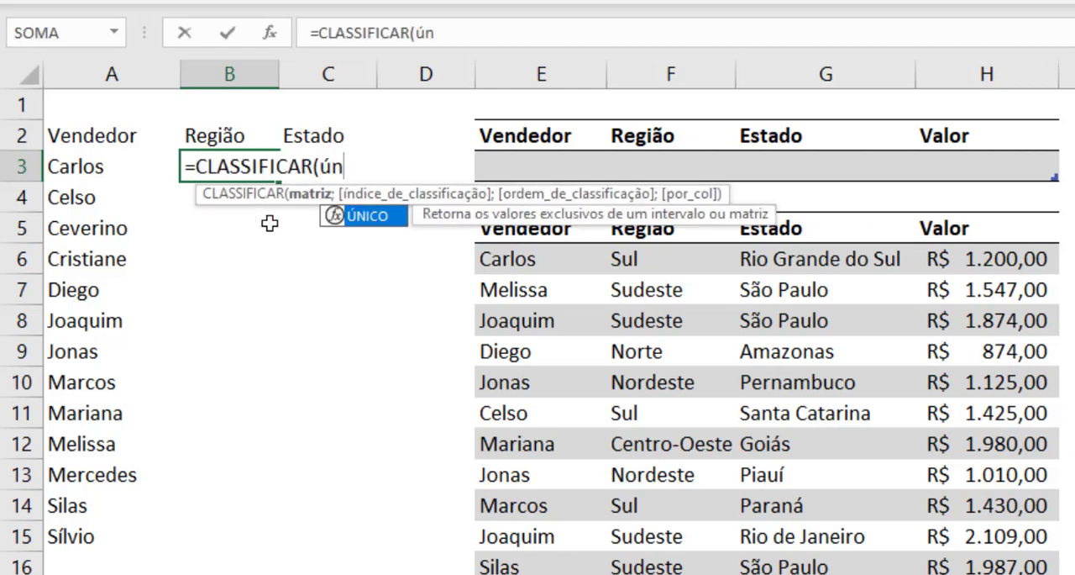
key(Tab)
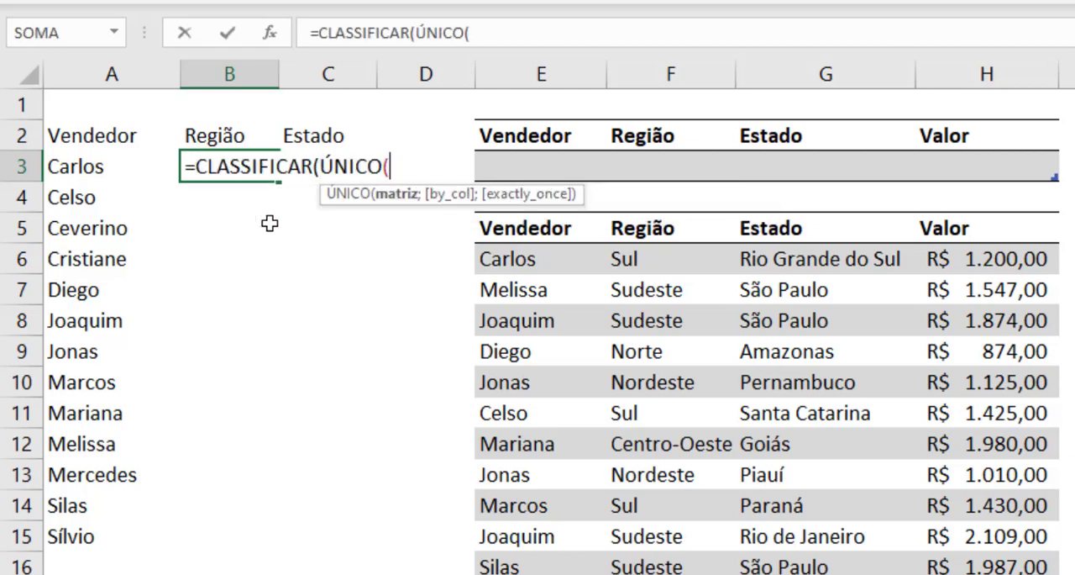
text(Ven)
key(Tab)
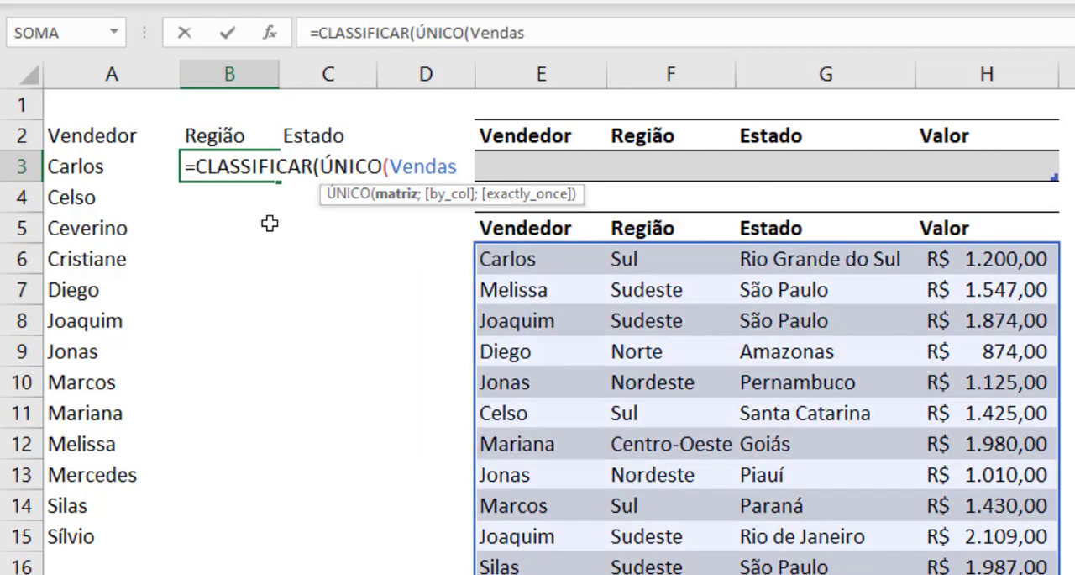
text([)
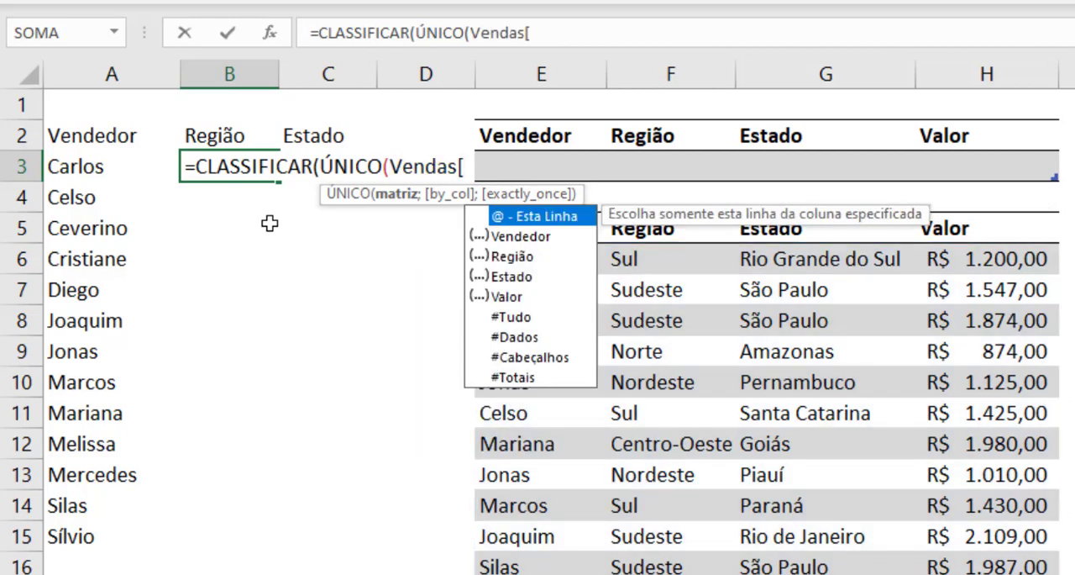
text(r)
key(Tab)
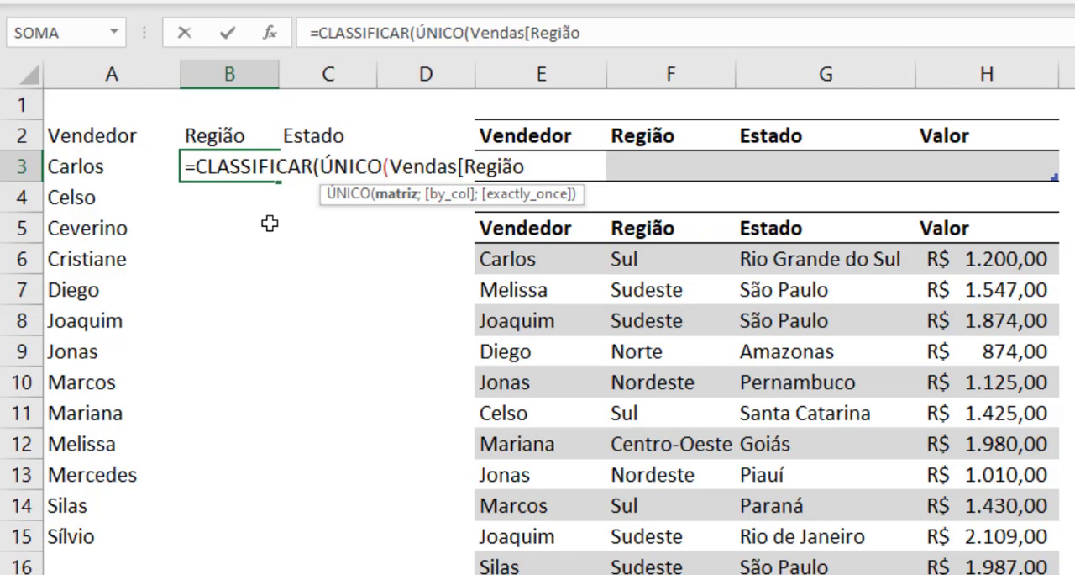
text(]))
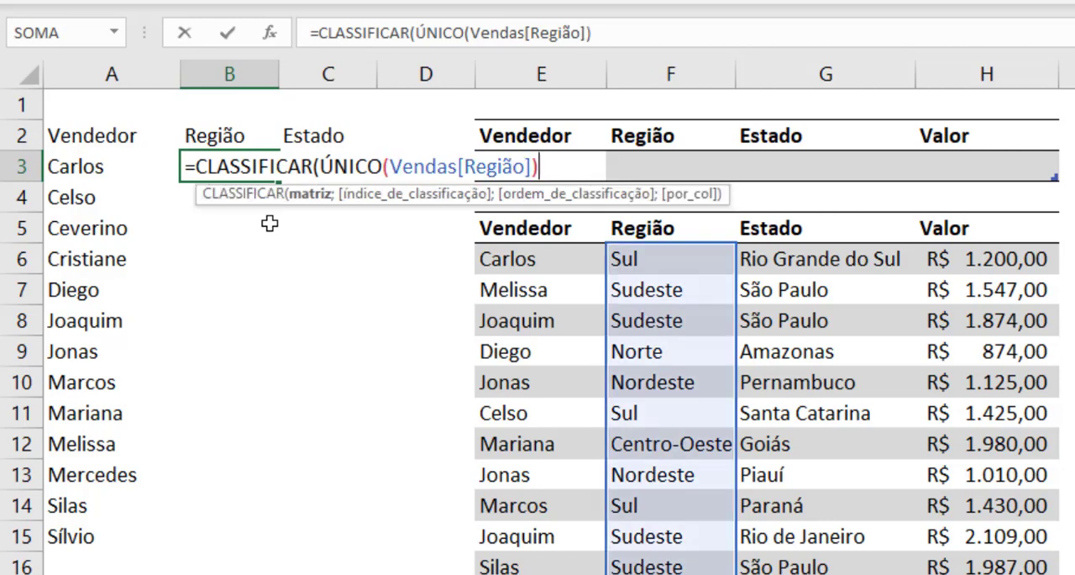
text())
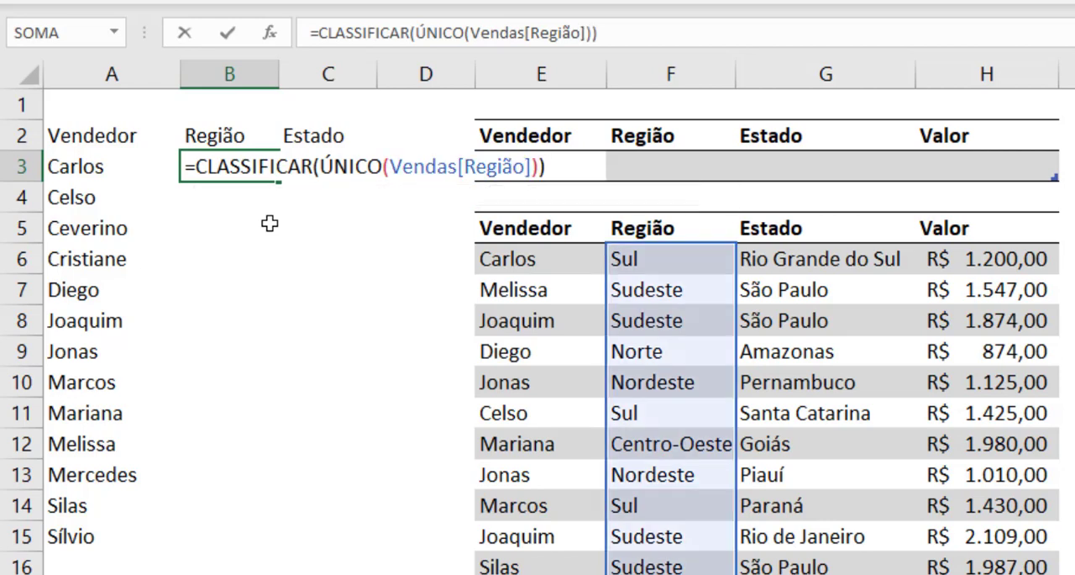
key(Return)
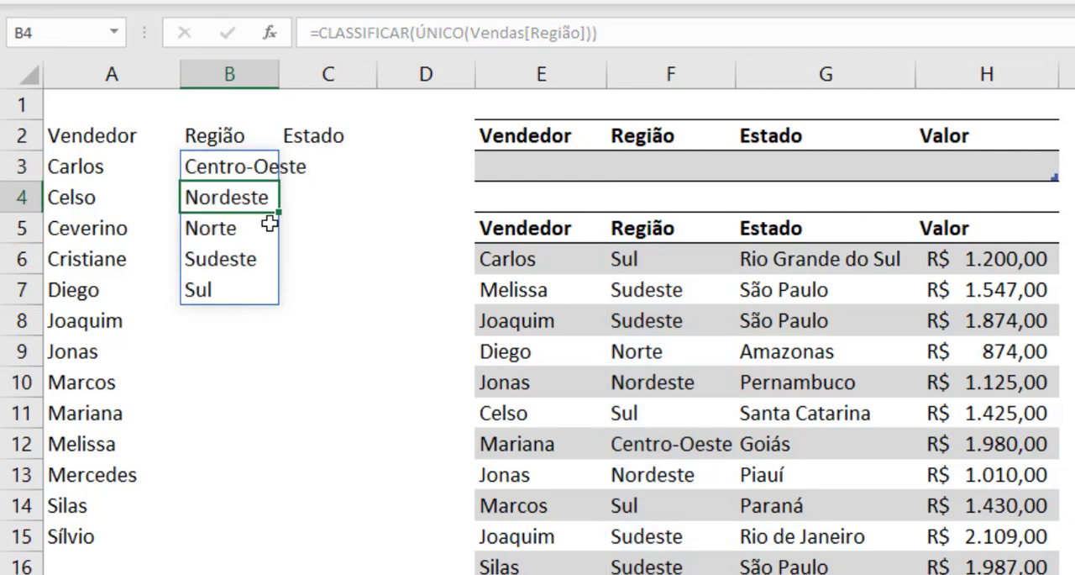
double_click(279, 76)
Step: List the unique states in sorted order by entering =CLASSIFICAR(ÚNICO(Vendas[Estado])) in C3, and widen column C to fit
click(353, 168)
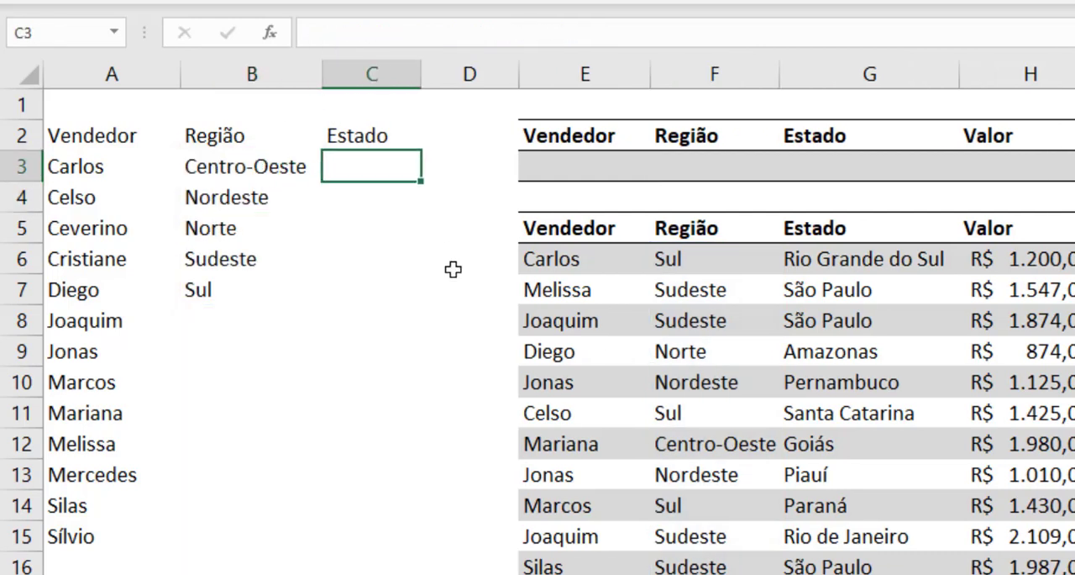
text(=Class)
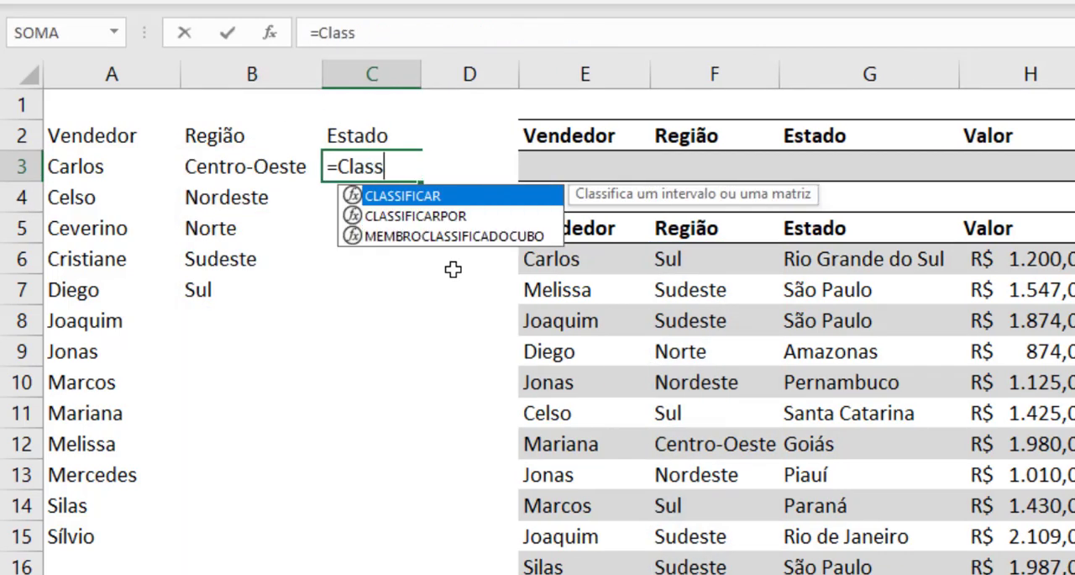
key(Tab)
text(vend)
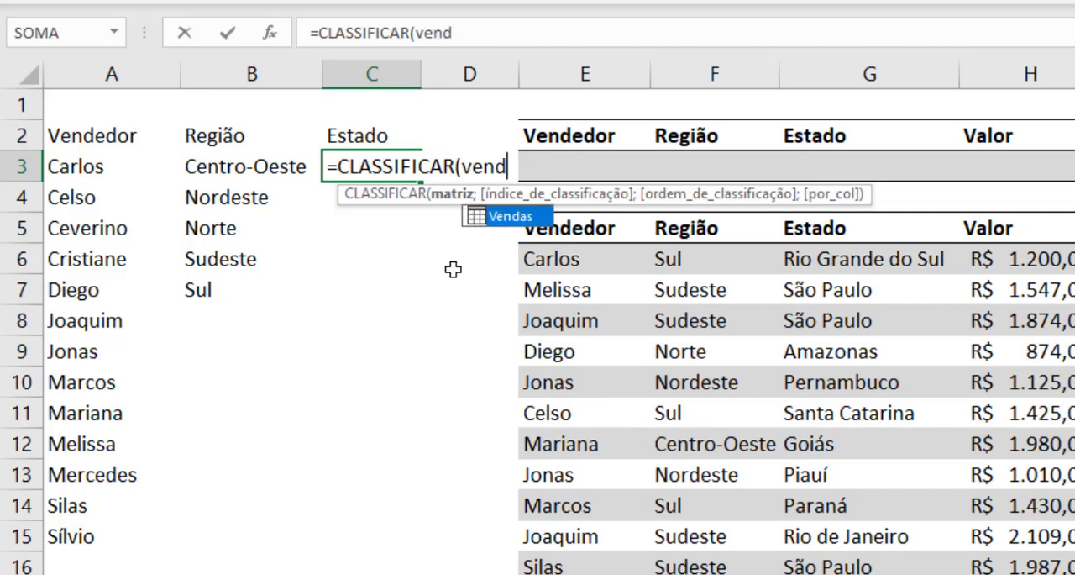
key(Tab)
text([)
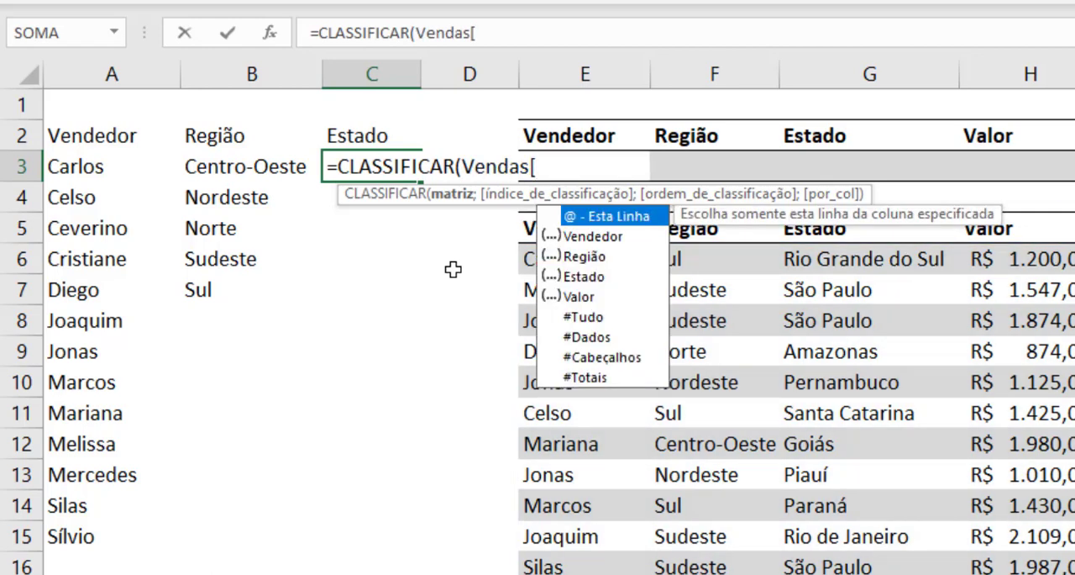
text(es)
key(Tab)
text(])
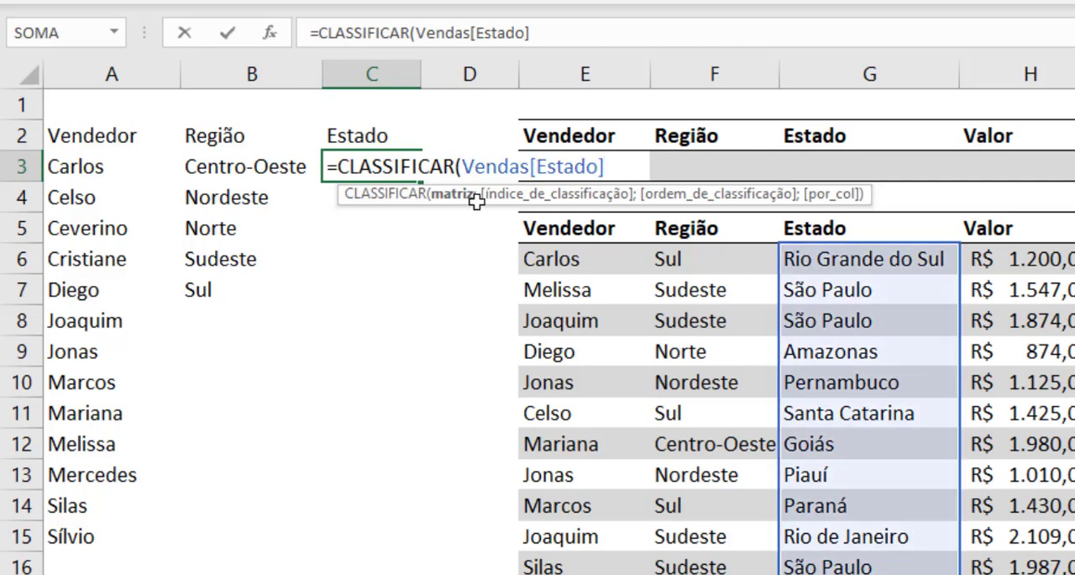
click(462, 167)
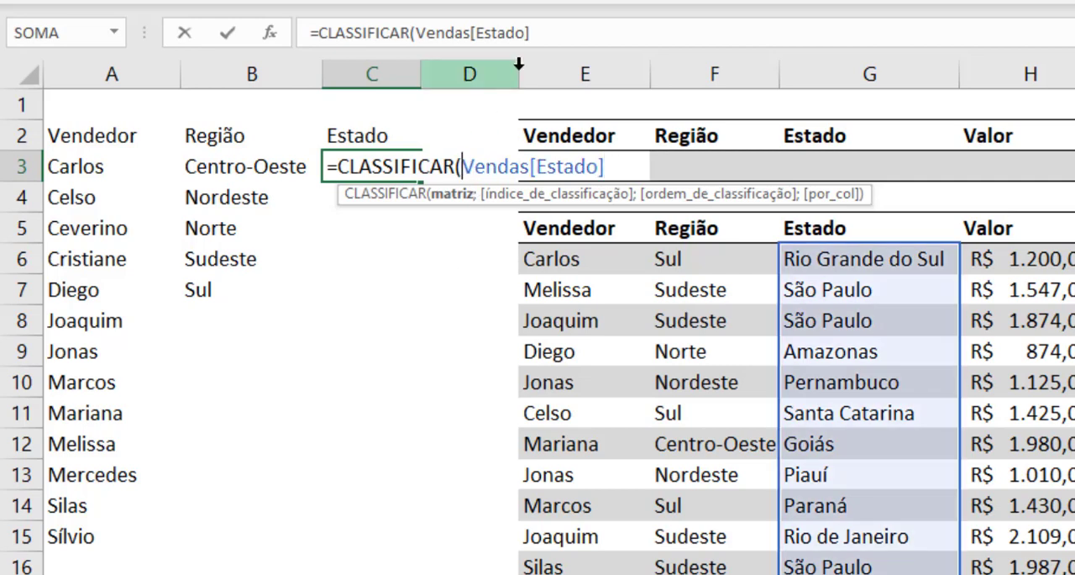
text(ÚNICO()
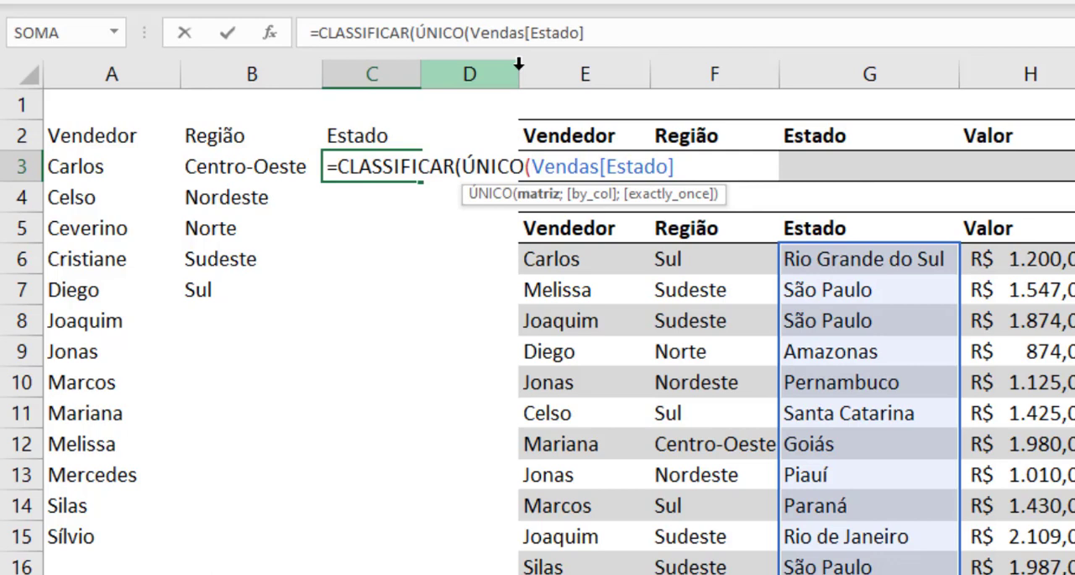
click(691, 165)
text())
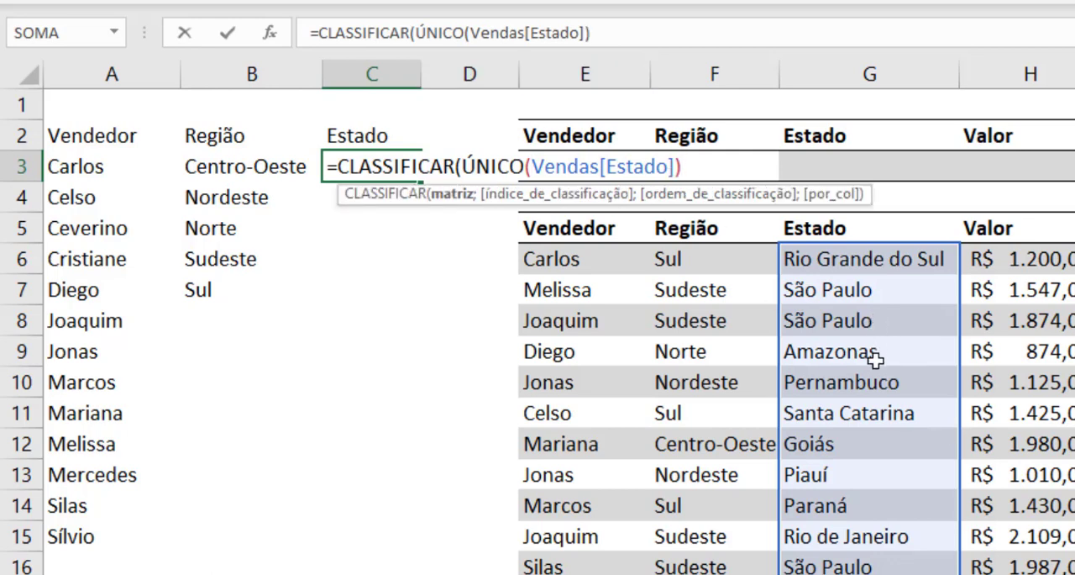
text())
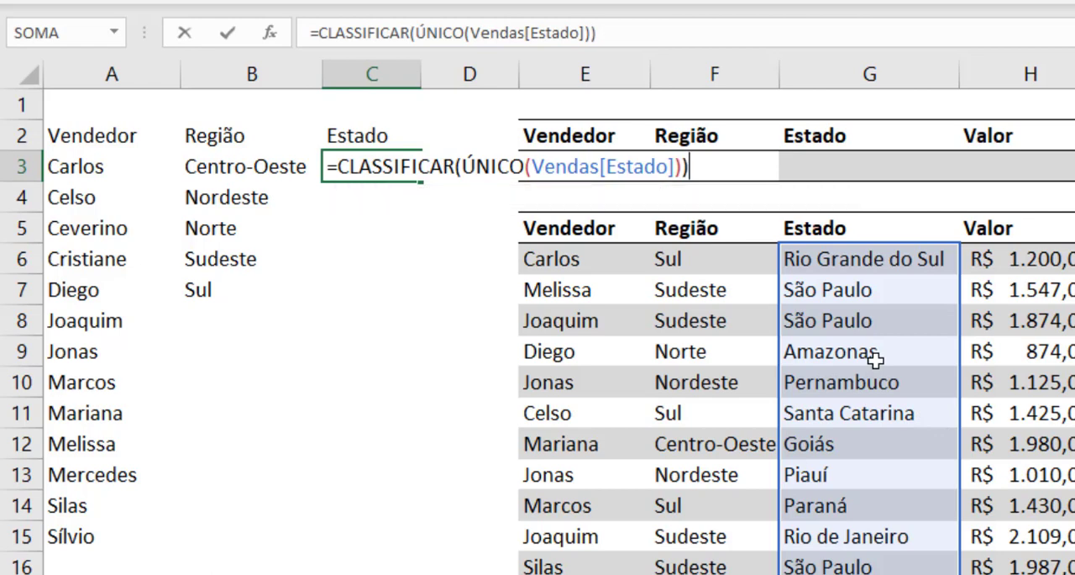
key(Return)
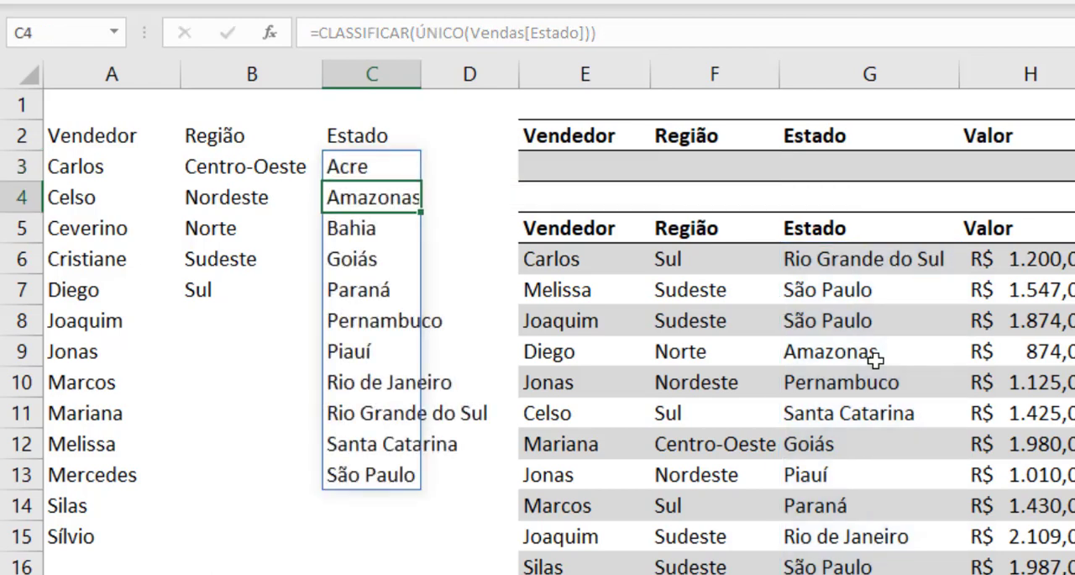
double_click(421, 79)
Step: Make the Vendedor, Região and Estado headings in A2:C2 bold
click(277, 230)
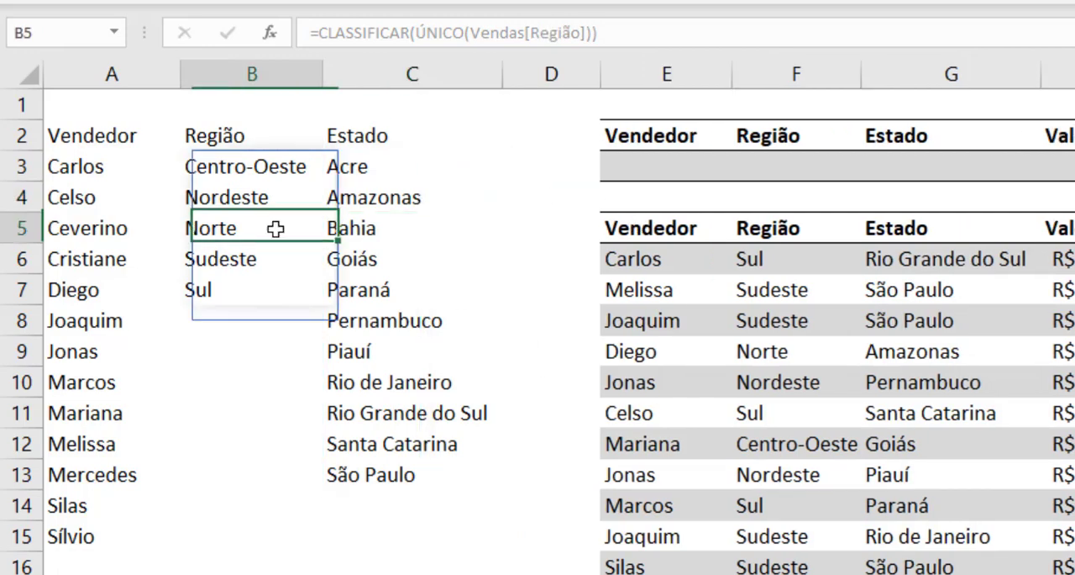
drag(89, 137, 336, 137)
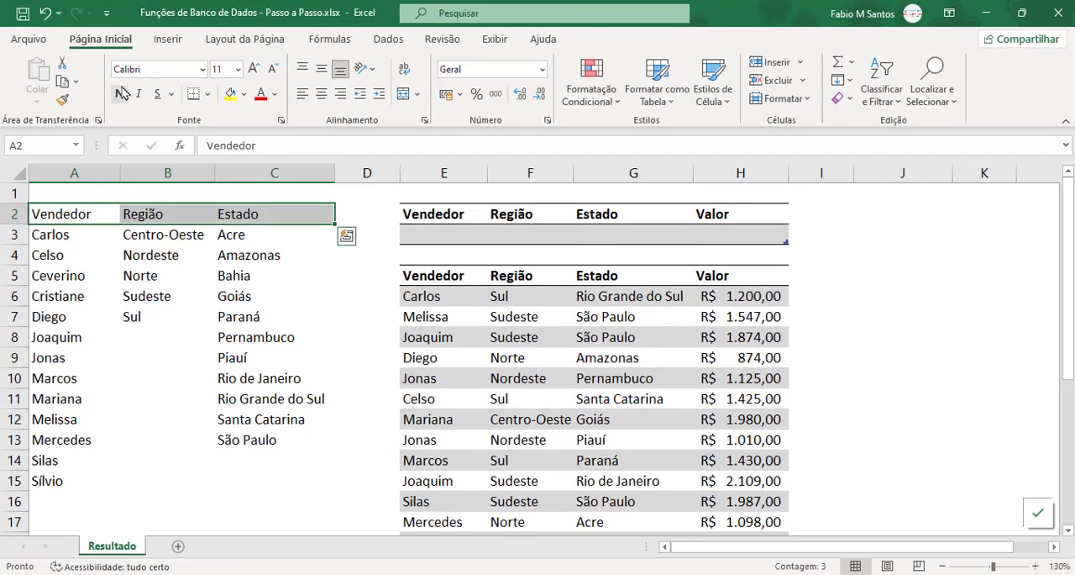
click(119, 93)
click(367, 481)
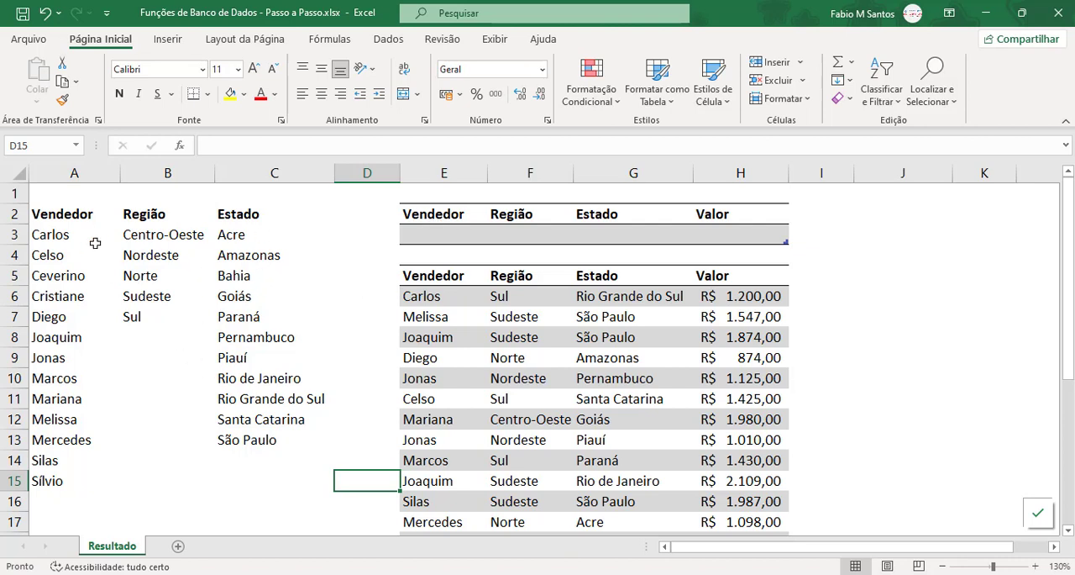
click(451, 235)
click(521, 234)
click(620, 232)
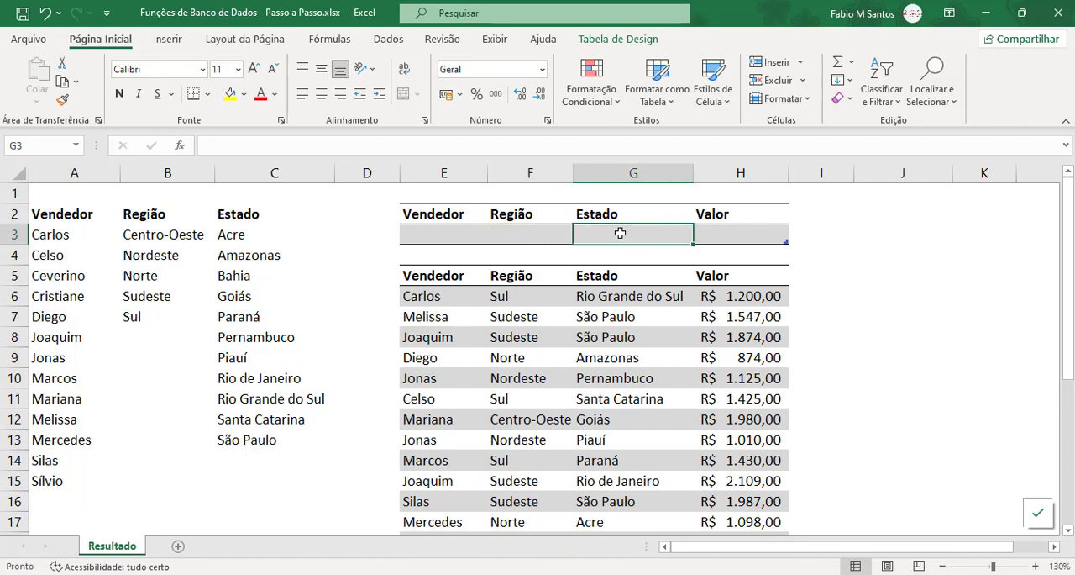
click(447, 233)
click(529, 232)
click(609, 230)
click(428, 232)
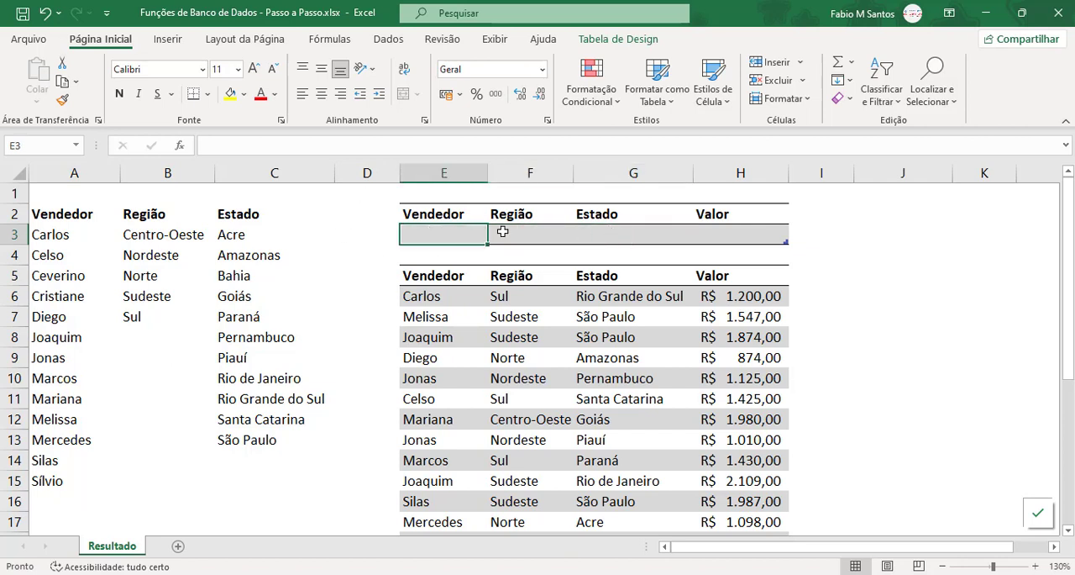
click(502, 231)
click(610, 231)
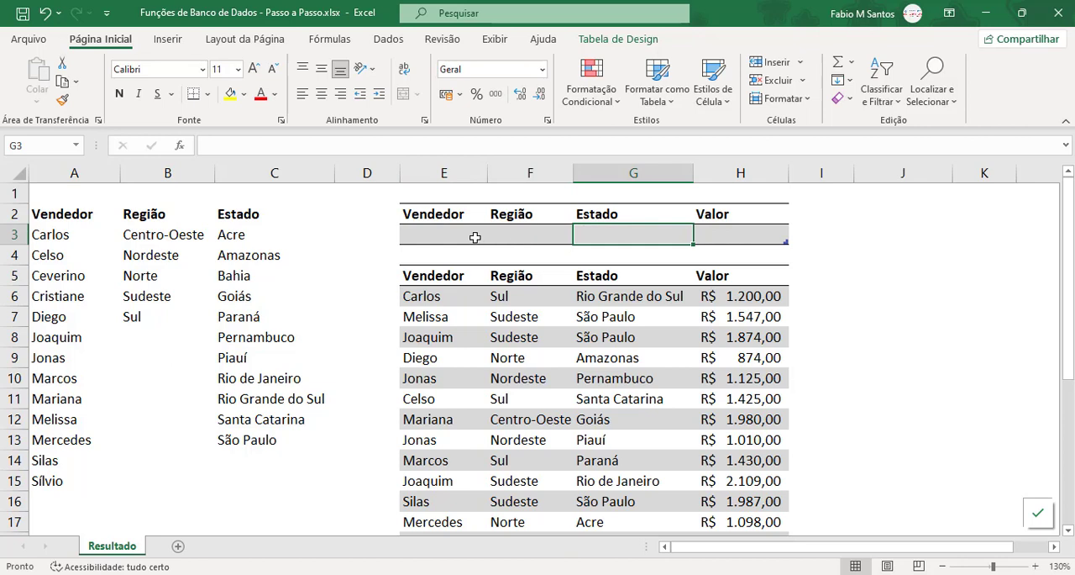
Step: Add list data validation to the Vendedor filter cell E3, using the spilled seller list =$A$3# as its source
click(475, 237)
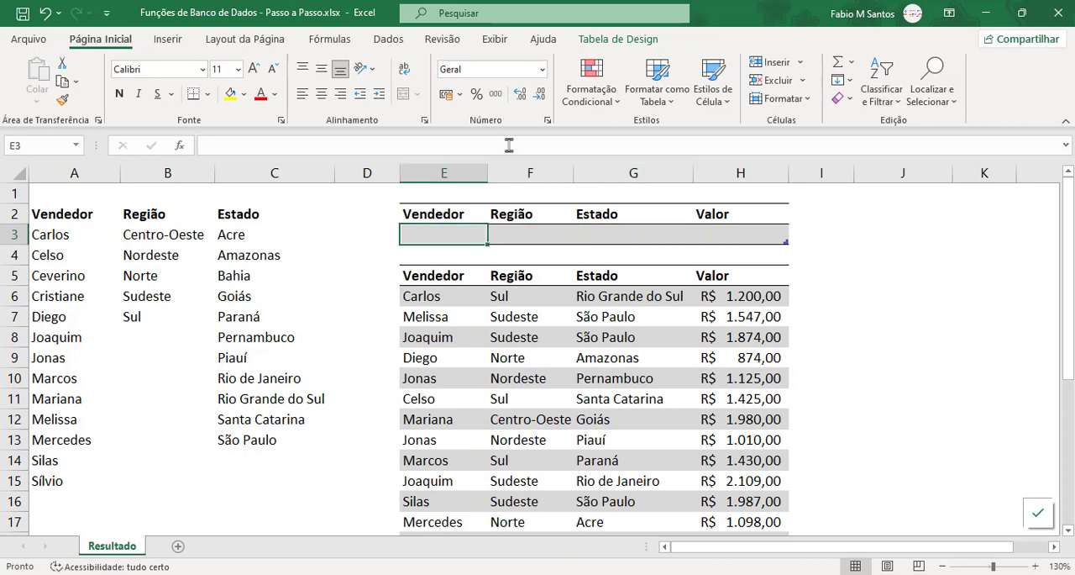
click(391, 40)
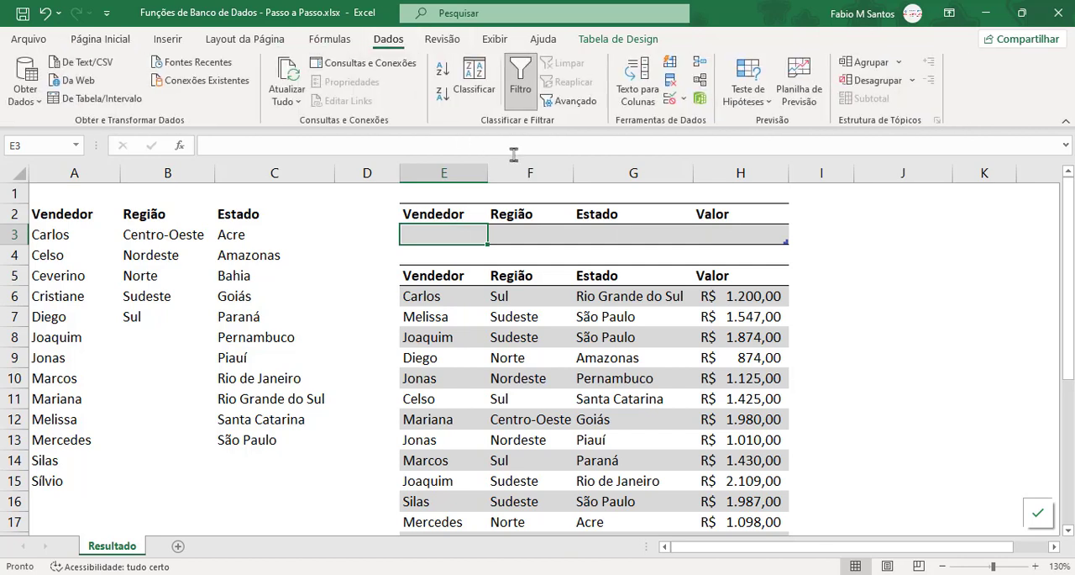
click(683, 99)
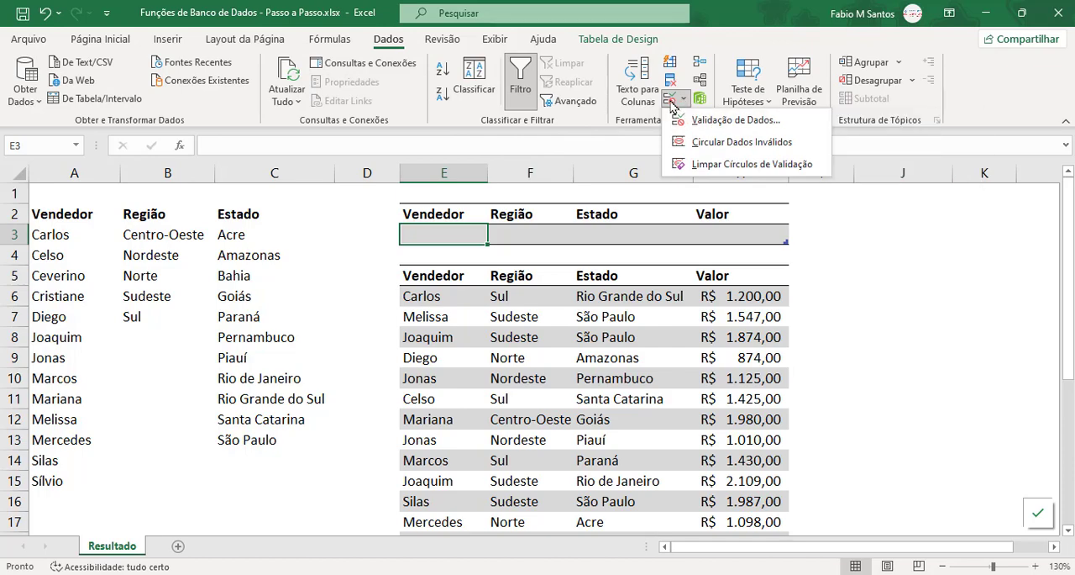
click(731, 120)
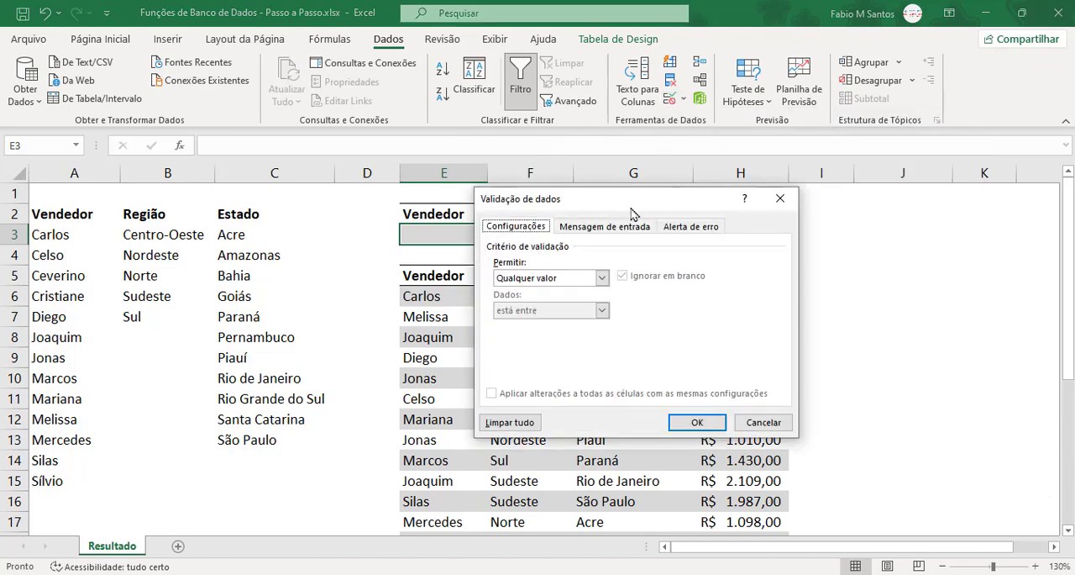
click(799, 252)
click(807, 307)
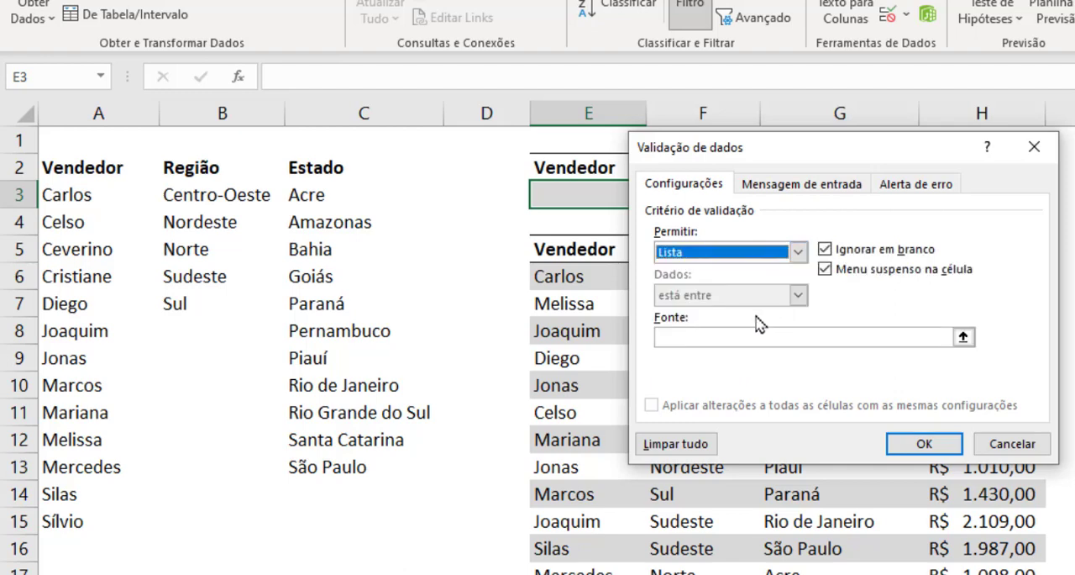
click(708, 336)
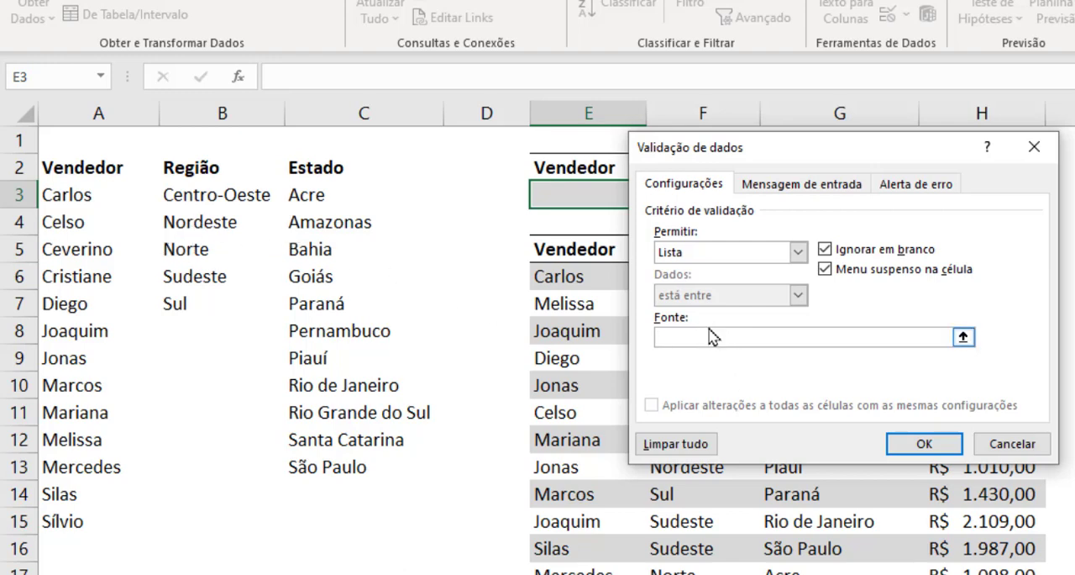
click(94, 195)
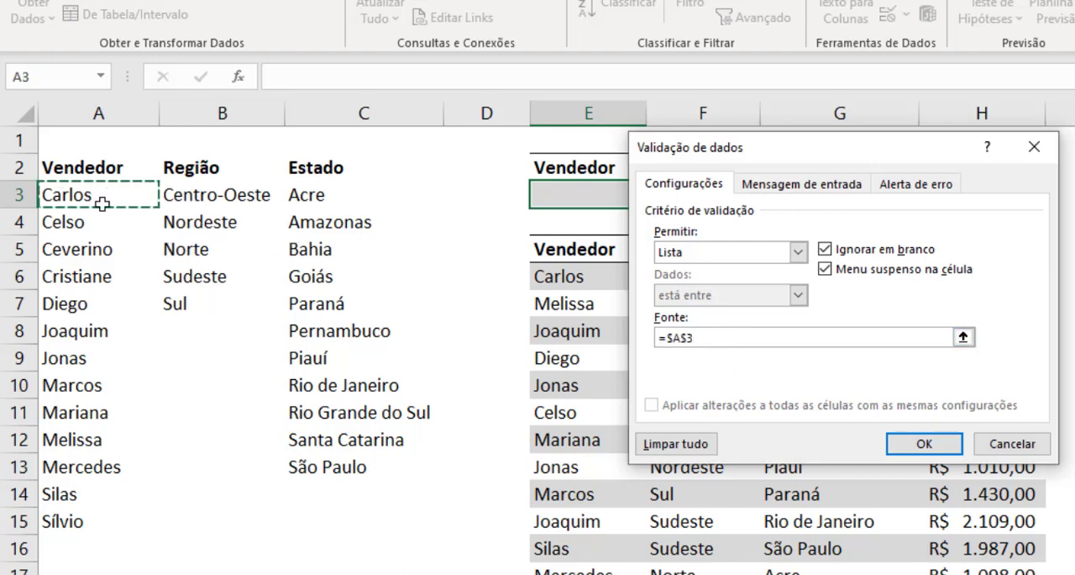
click(724, 336)
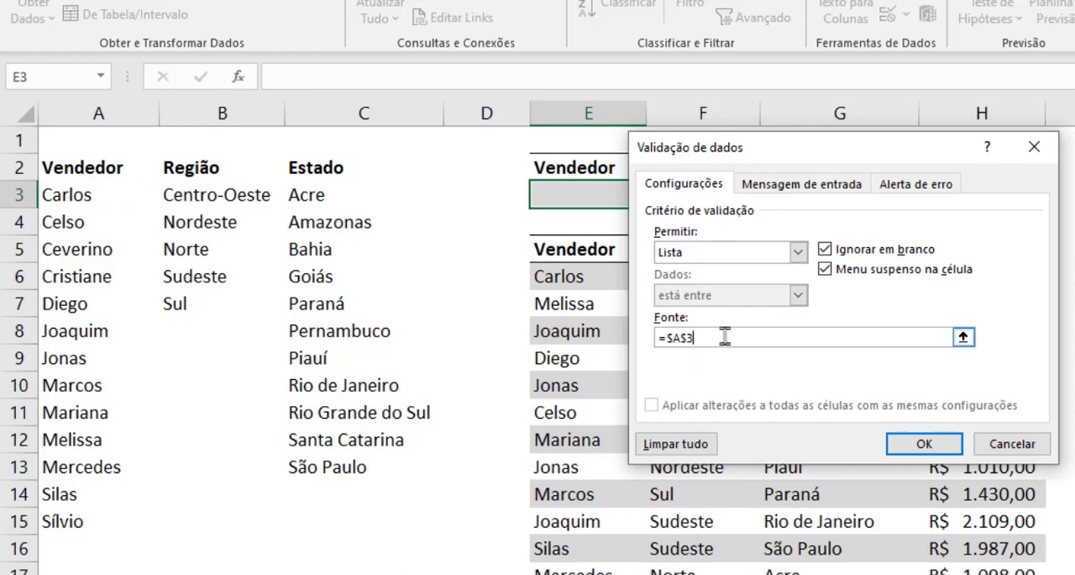
text(#)
click(925, 447)
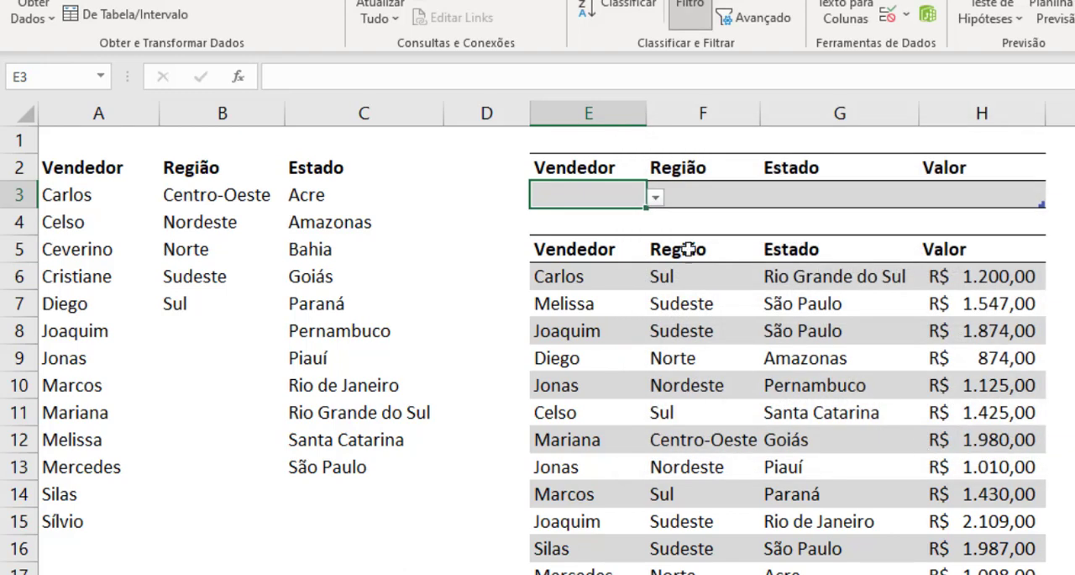
Step: Check the seller choices offered by the Vendedor filter drop-down in E3
click(655, 199)
mouse_move(646, 256)
mouse_down()
mouse_move(646, 292)
mouse_move(647, 242)
mouse_up()
click(713, 198)
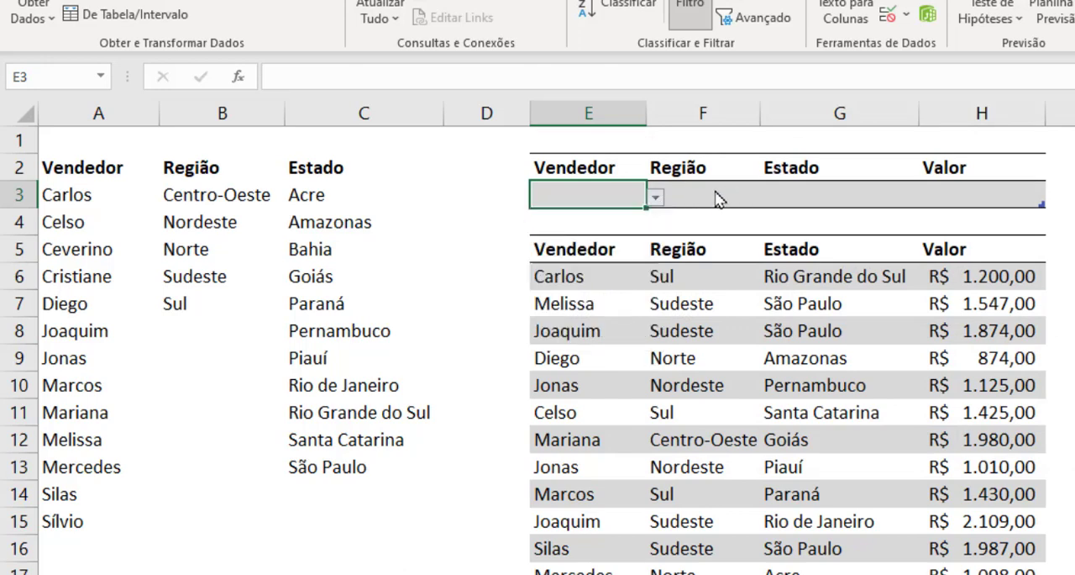
Step: Add list data validation to the Região filter cell F3 with source =$B$3#, and check its drop-down choices
click(715, 197)
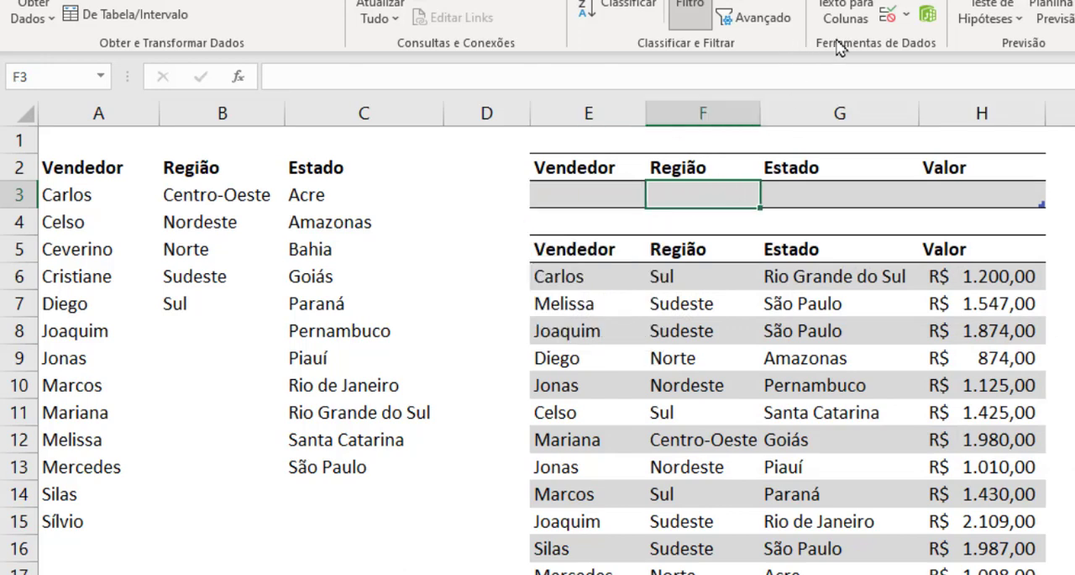
click(888, 15)
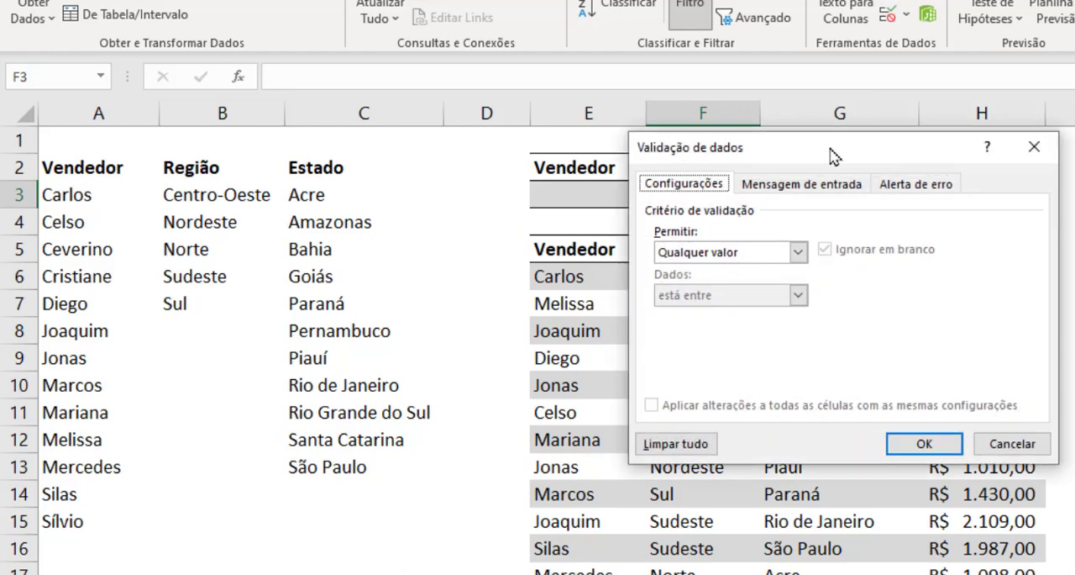
click(735, 253)
click(751, 311)
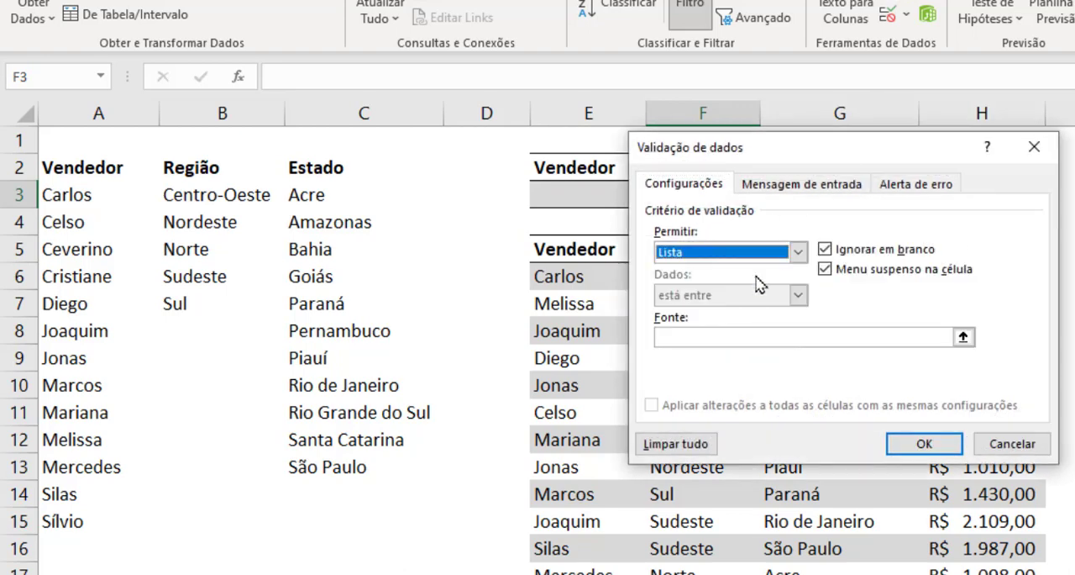
click(808, 335)
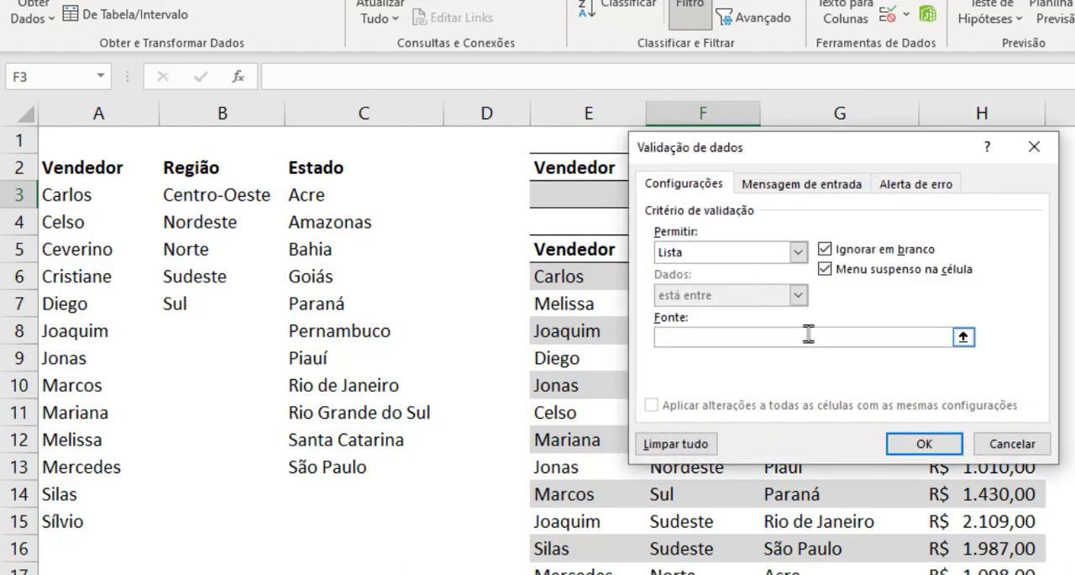
click(216, 195)
text(#)
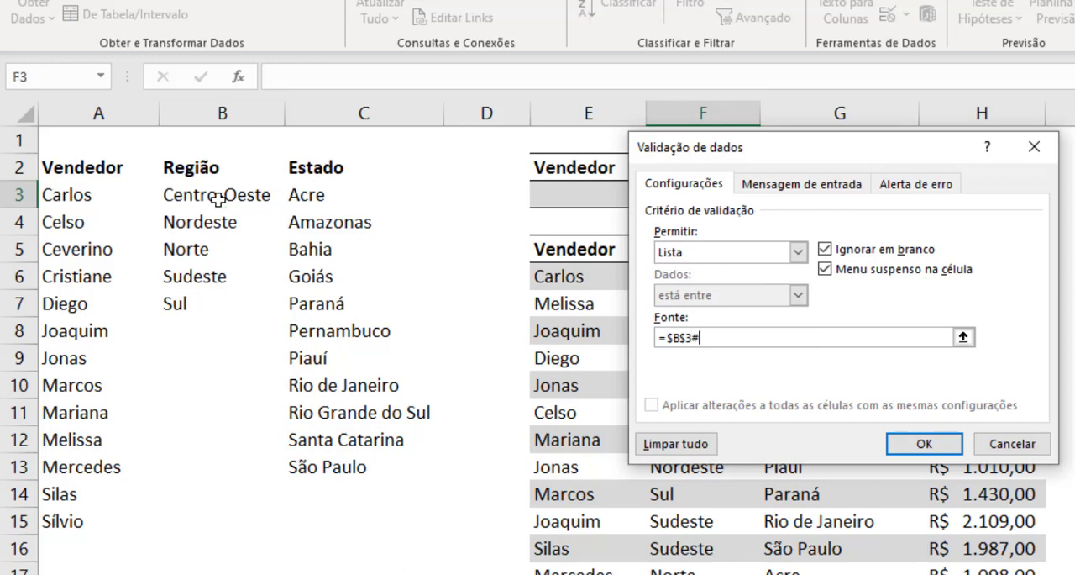
click(925, 449)
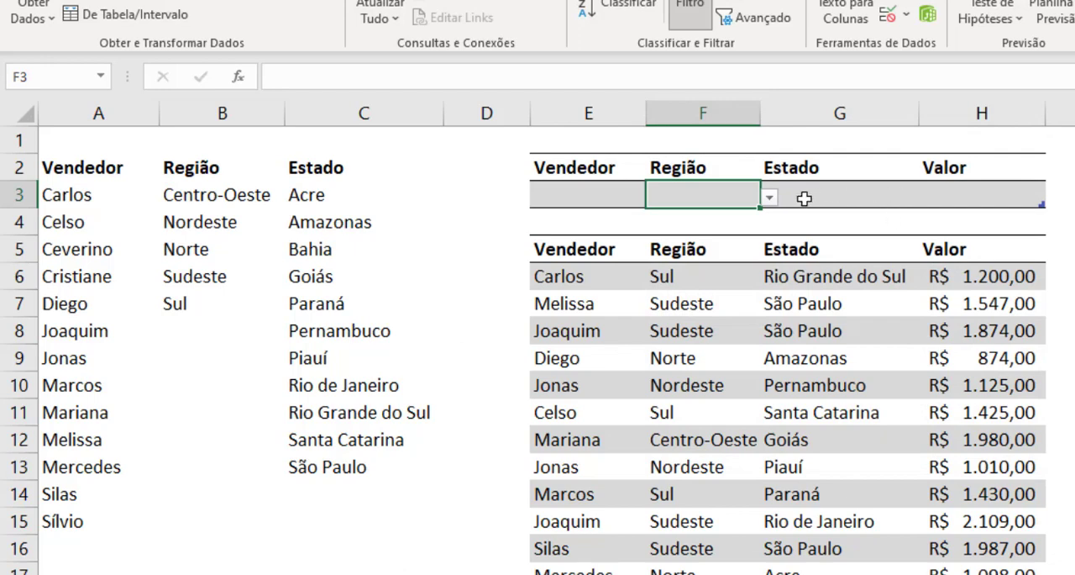
click(770, 199)
click(770, 204)
Step: Add list data validation to the Estado filter cell G3 with source =$C$3#, and check its drop-down choices
click(834, 199)
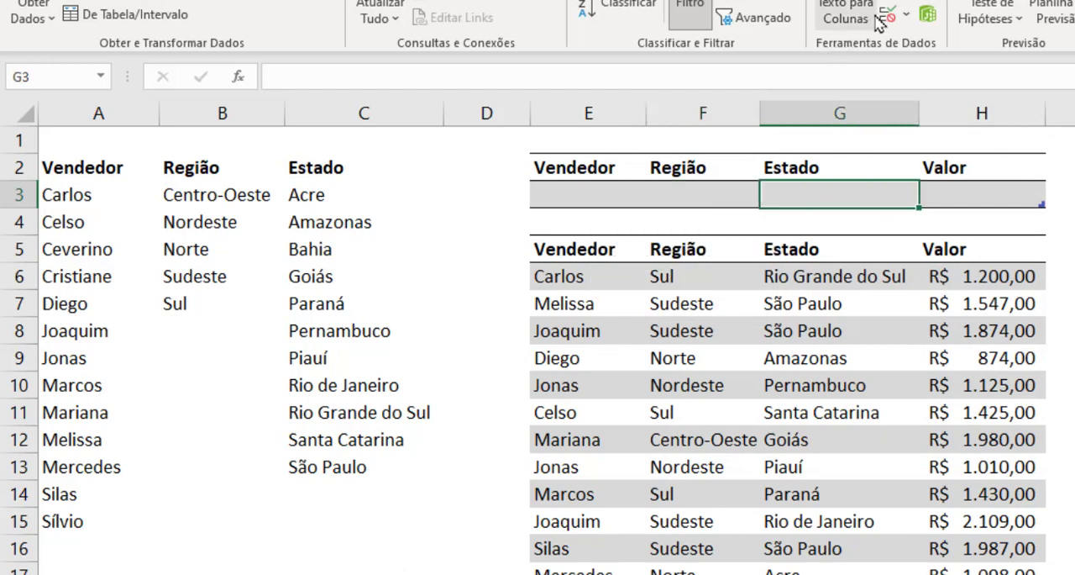
click(889, 20)
click(798, 251)
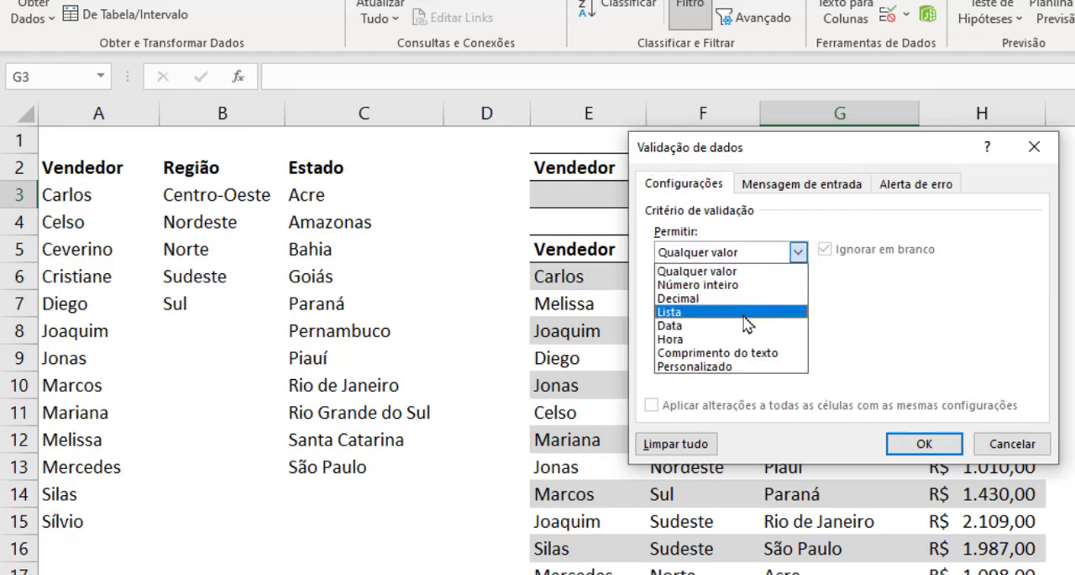
click(743, 308)
click(778, 336)
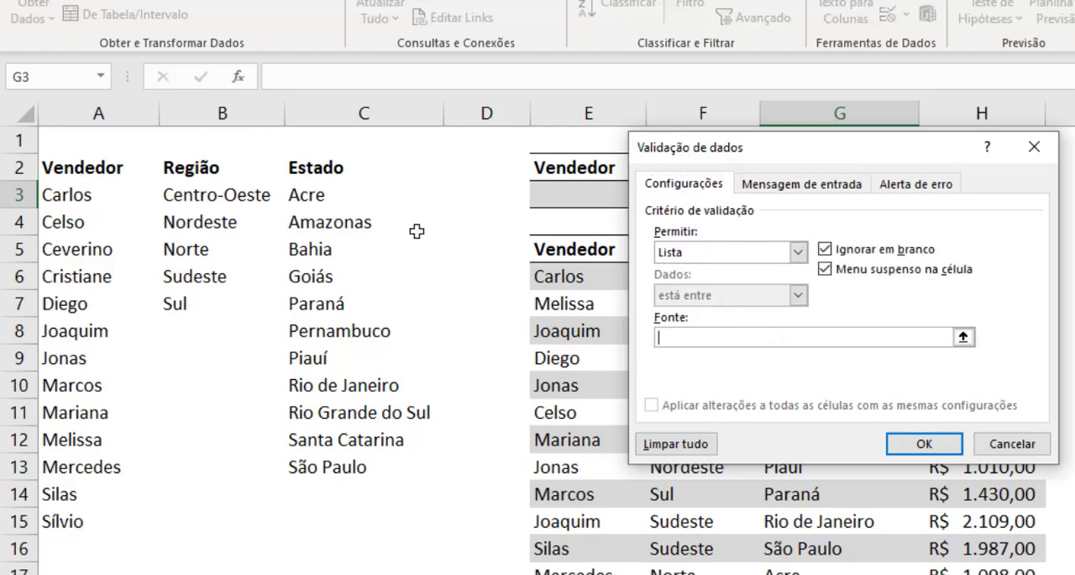
click(336, 197)
click(773, 338)
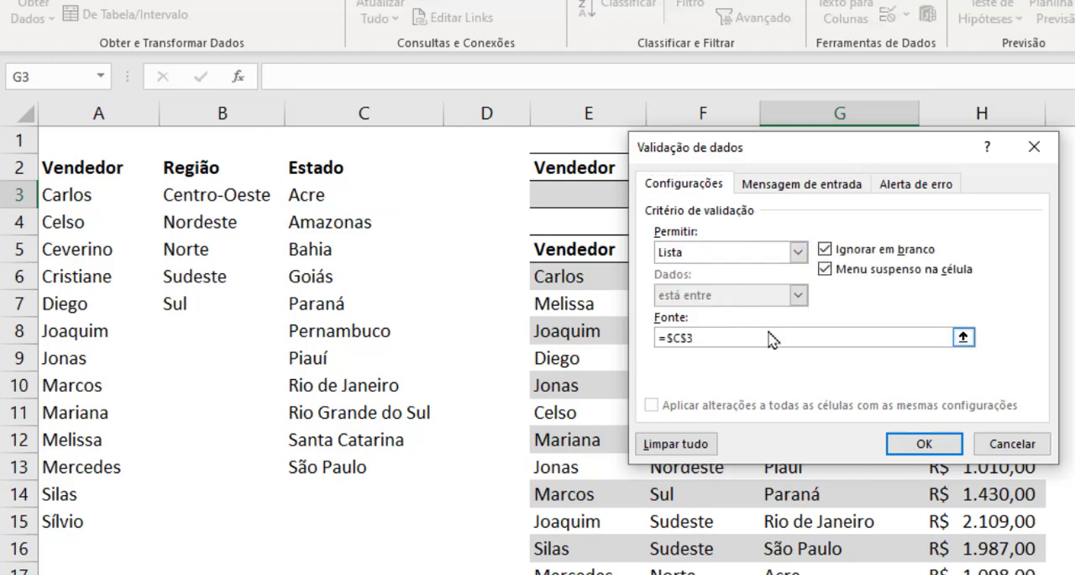
text(#)
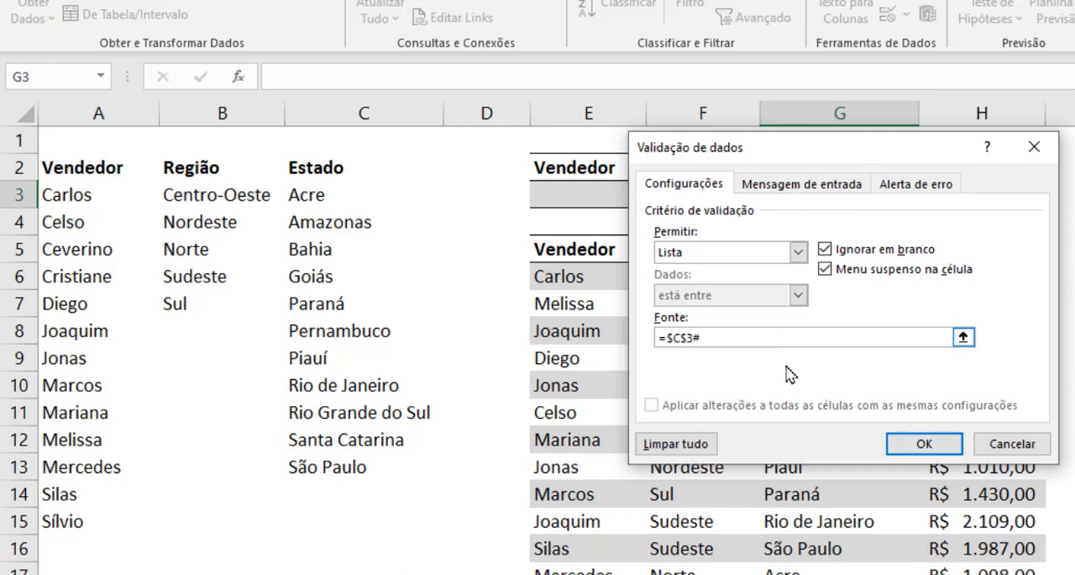
click(895, 444)
click(928, 197)
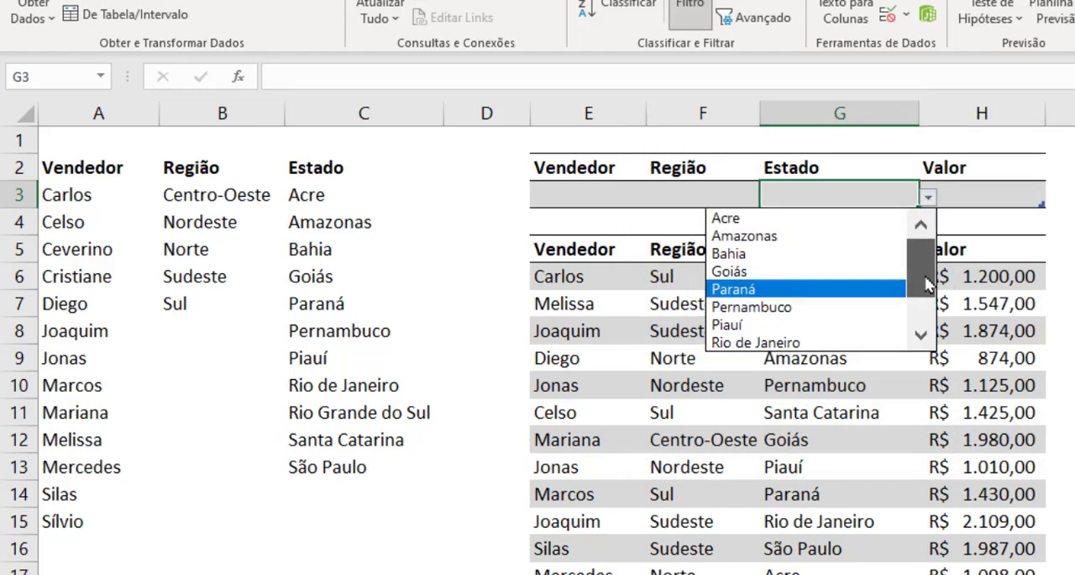
mouse_move(924, 285)
mouse_down()
mouse_move(924, 307)
mouse_move(923, 273)
mouse_up()
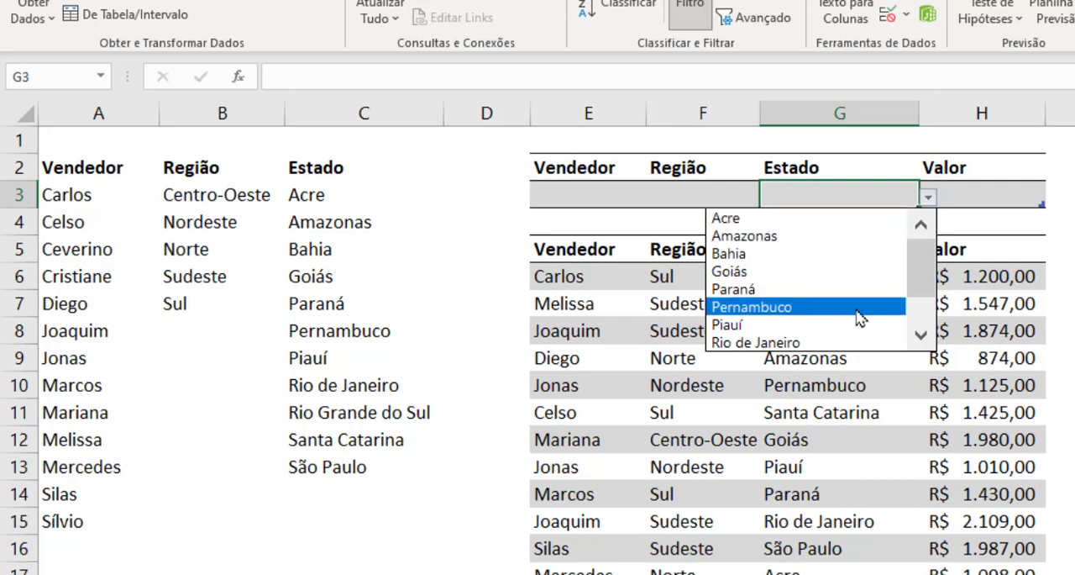
key(Escape)
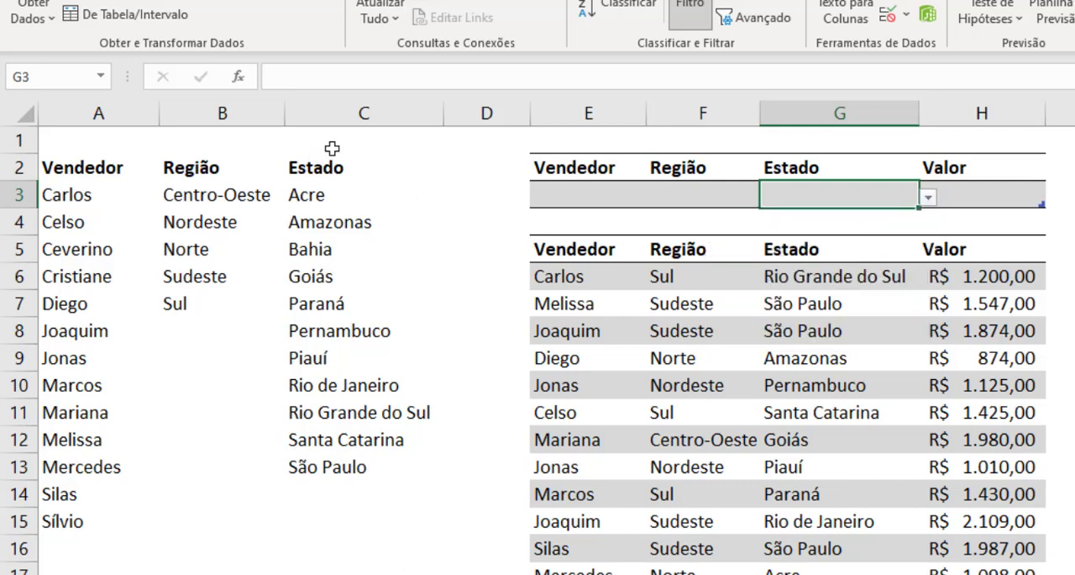
Step: Hide columns A to C, which hold the helper lists
click(362, 113)
drag(379, 116, 79, 113)
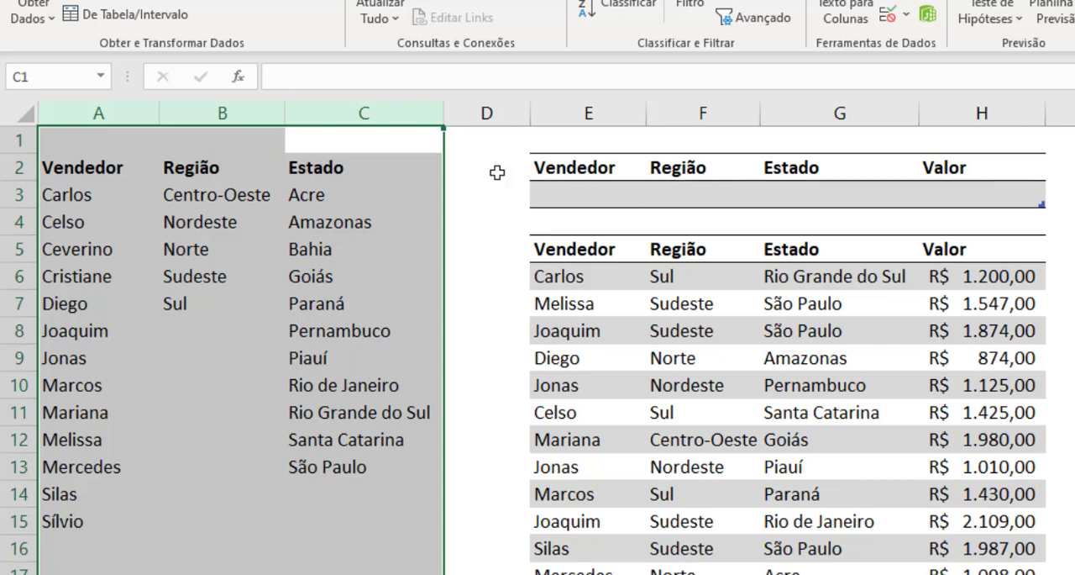
right_click(366, 113)
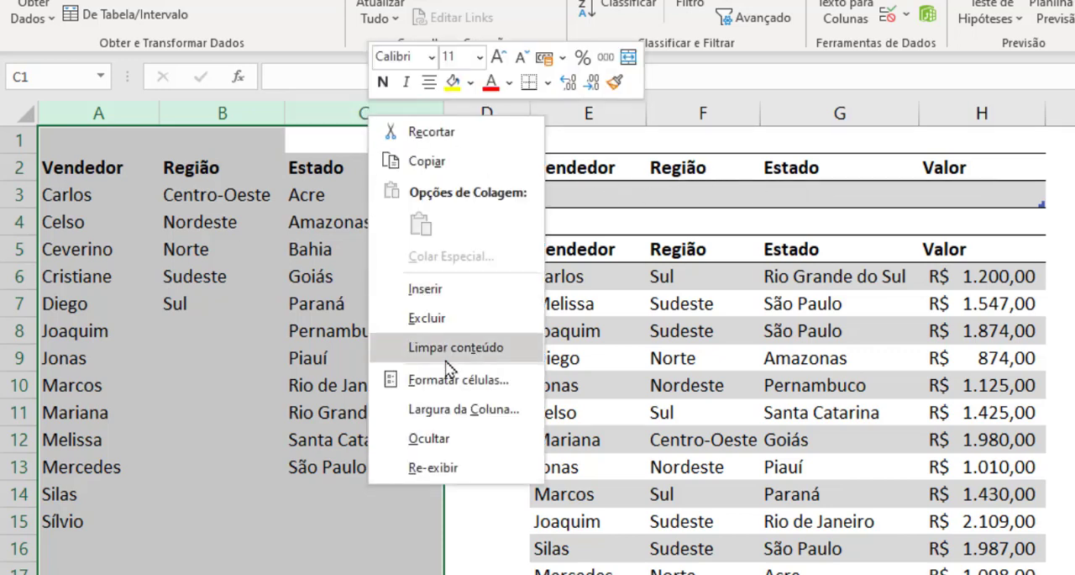
click(467, 442)
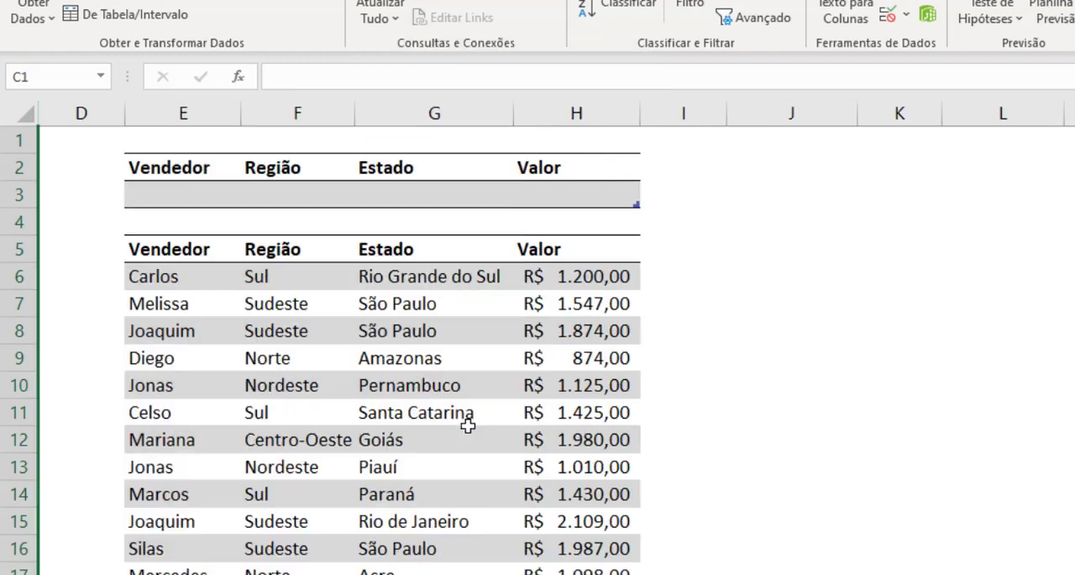
click(751, 411)
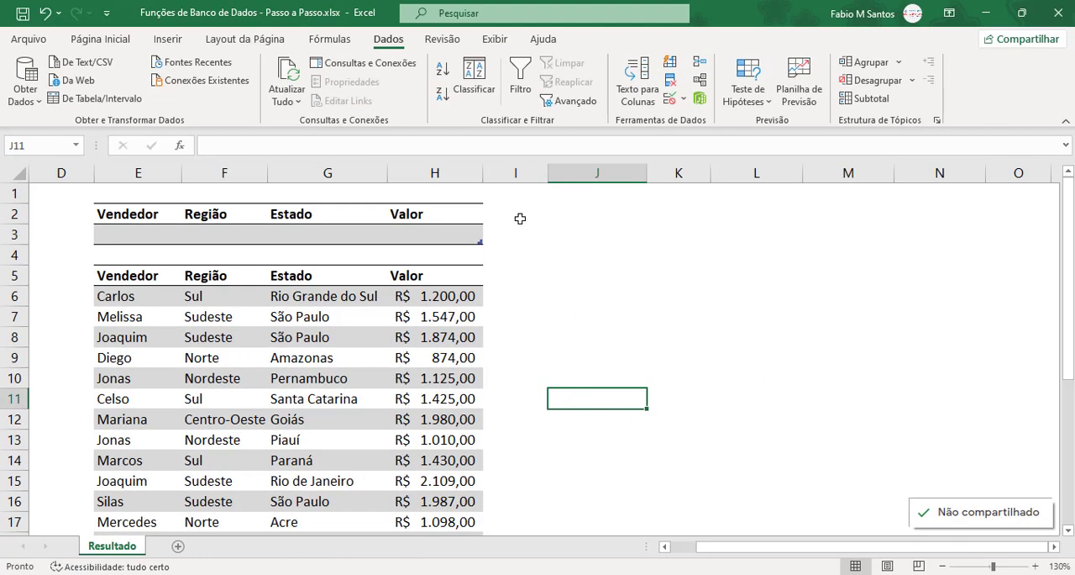
click(600, 215)
click(686, 215)
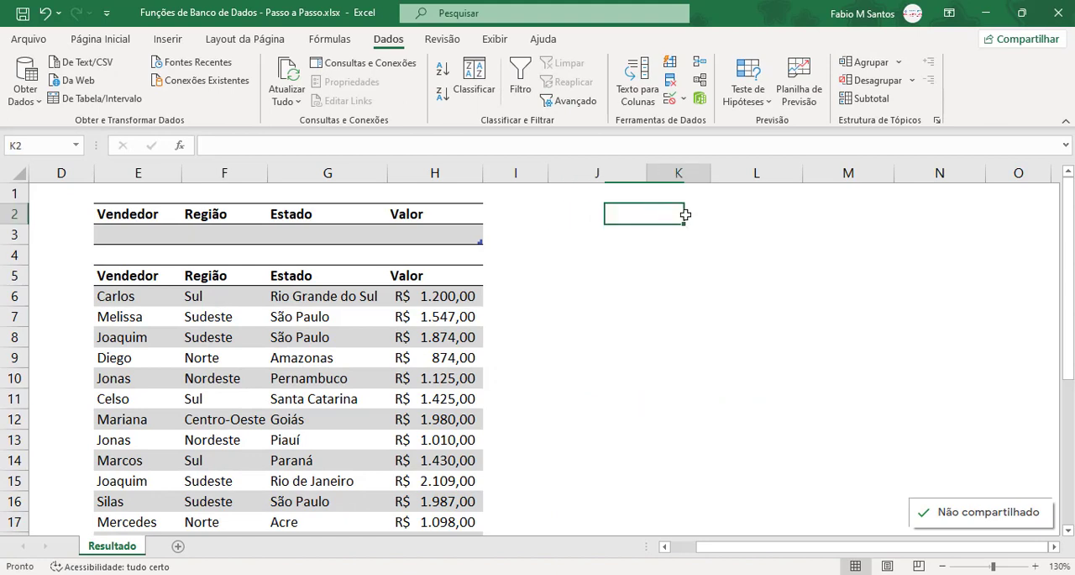
click(780, 210)
click(852, 211)
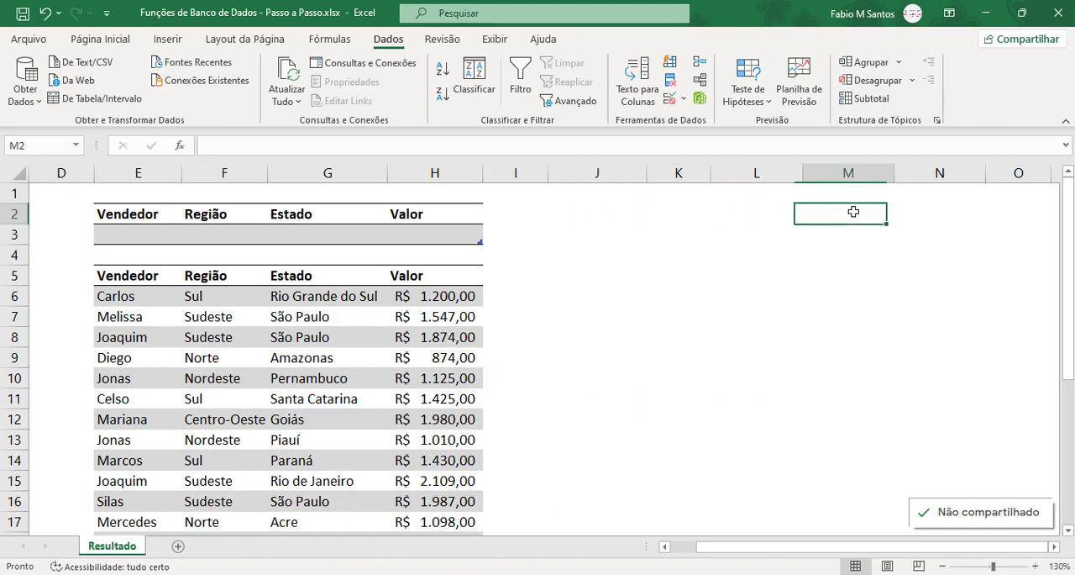
click(918, 212)
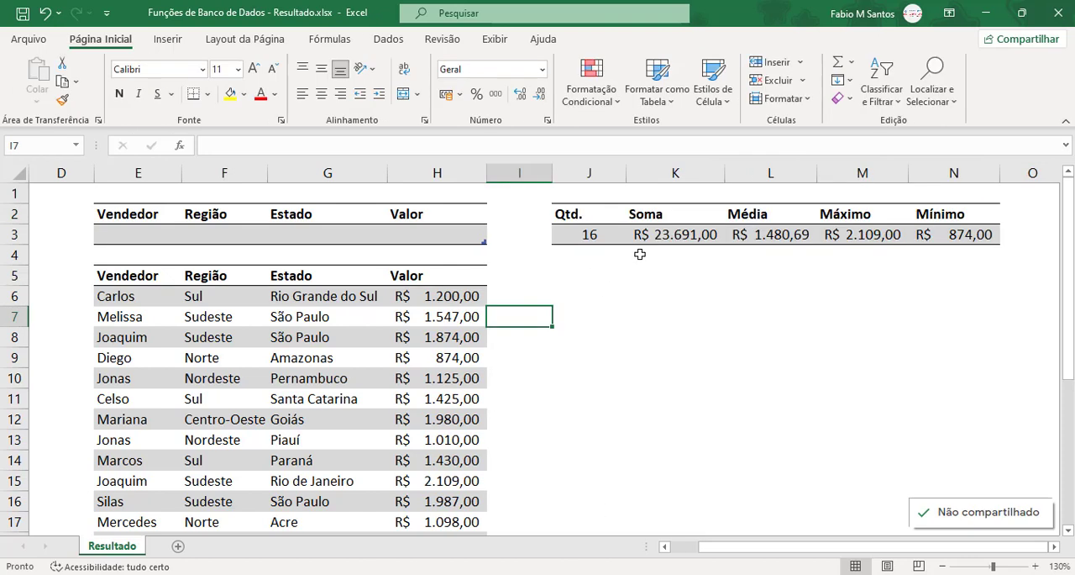
Step: Copy the Qtd., Soma, Média, Máximo and Mínimo summary block from Funções de Banco de Dados - Resultado.xlsx and paste it at J2
drag(569, 215, 954, 236)
key(ctrl+c)
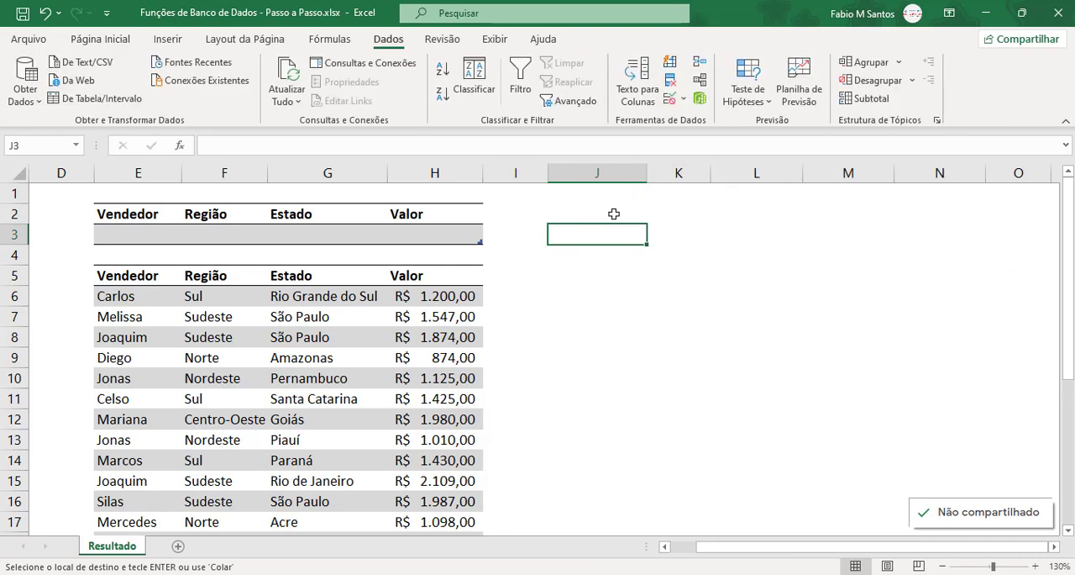
key(ctrl+v)
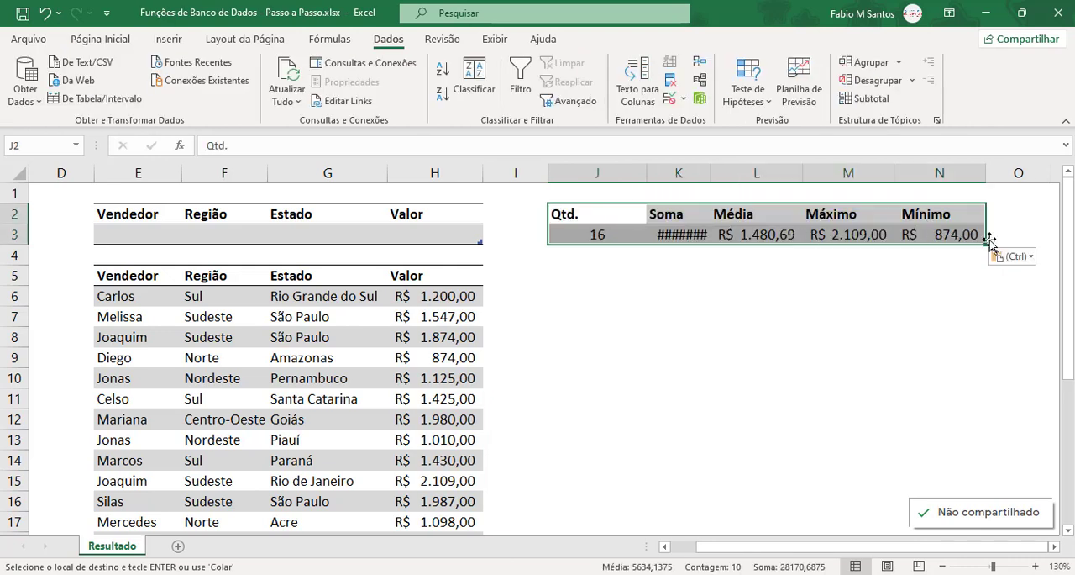
Step: Clear the pasted formulas from J3:N3, leaving the summary headings and cell formatting in place
click(928, 235)
drag(585, 237, 941, 236)
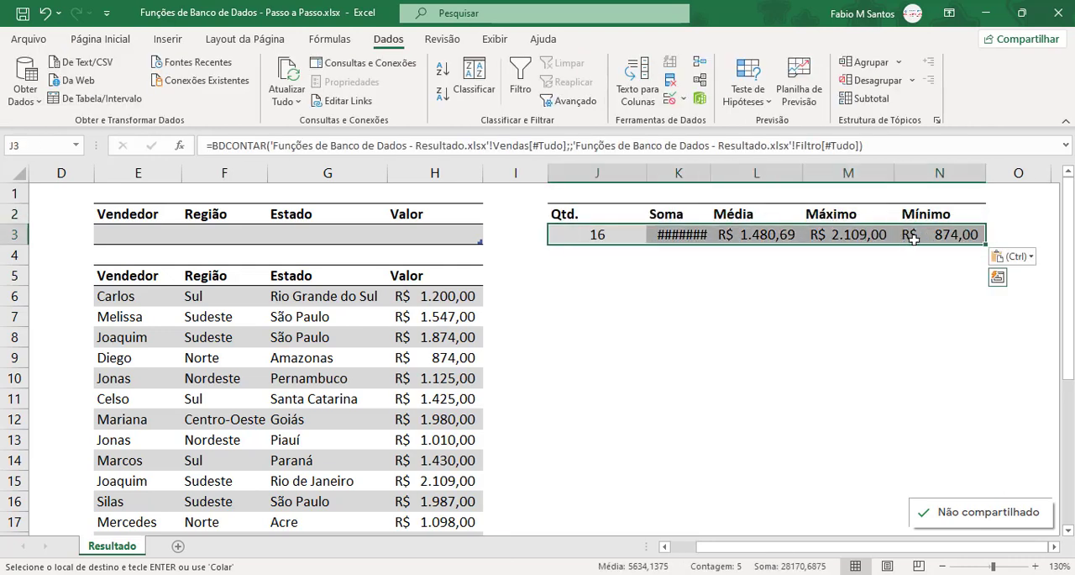
key(Delete)
click(848, 275)
click(607, 236)
click(681, 298)
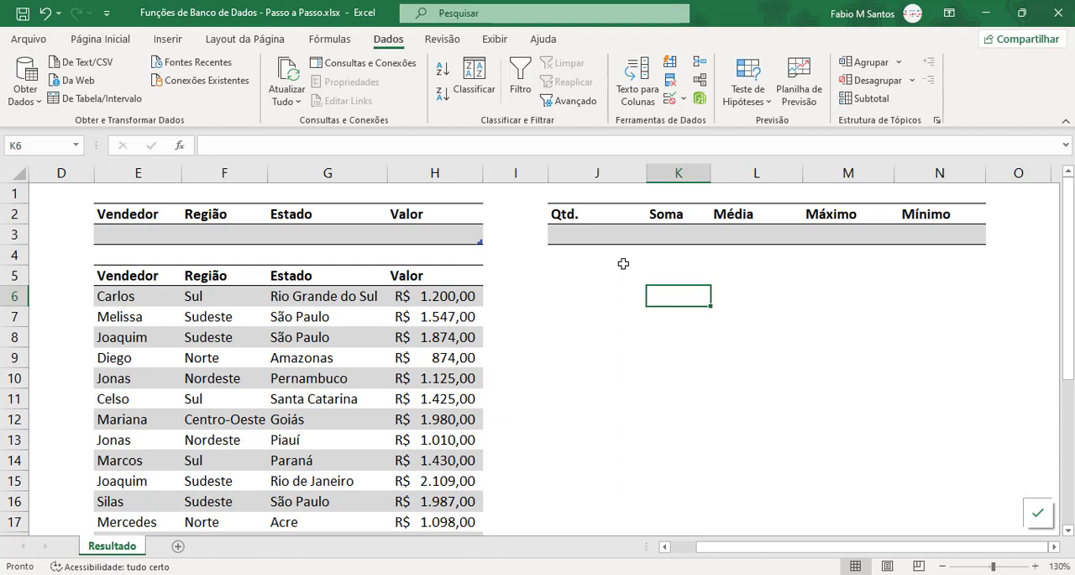
Step: Start a BDCONTAR formula in the Qtd. cell J3 with Vendas[#Tudo] as the database argument
click(592, 234)
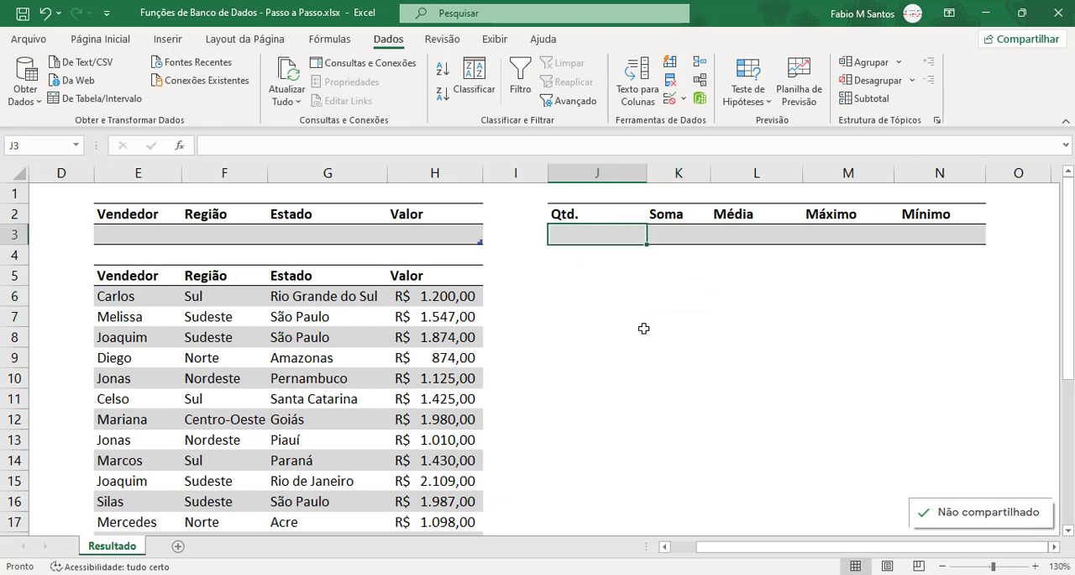
text(=bdcon)
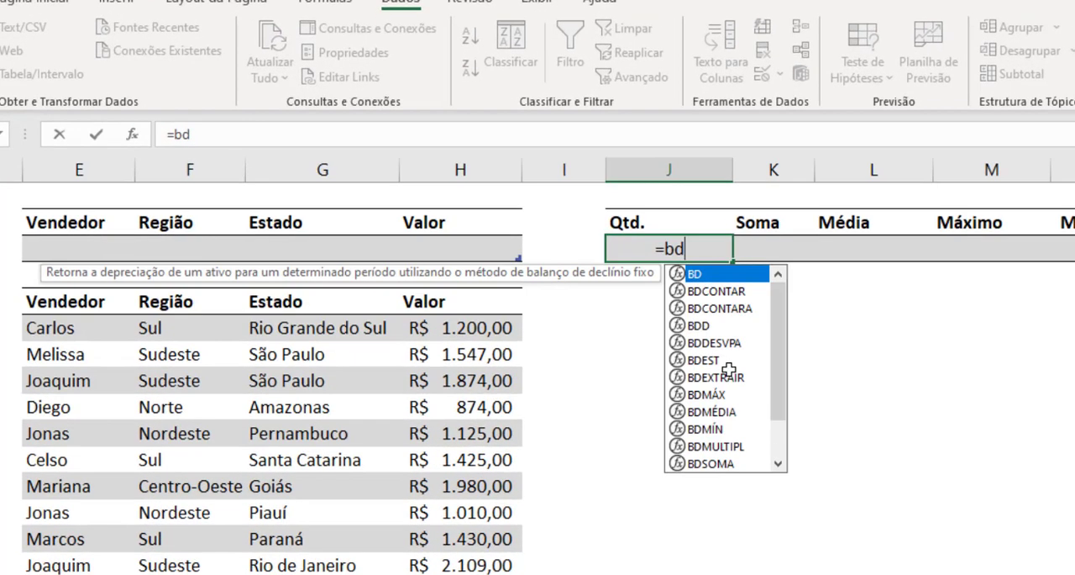
key(Tab)
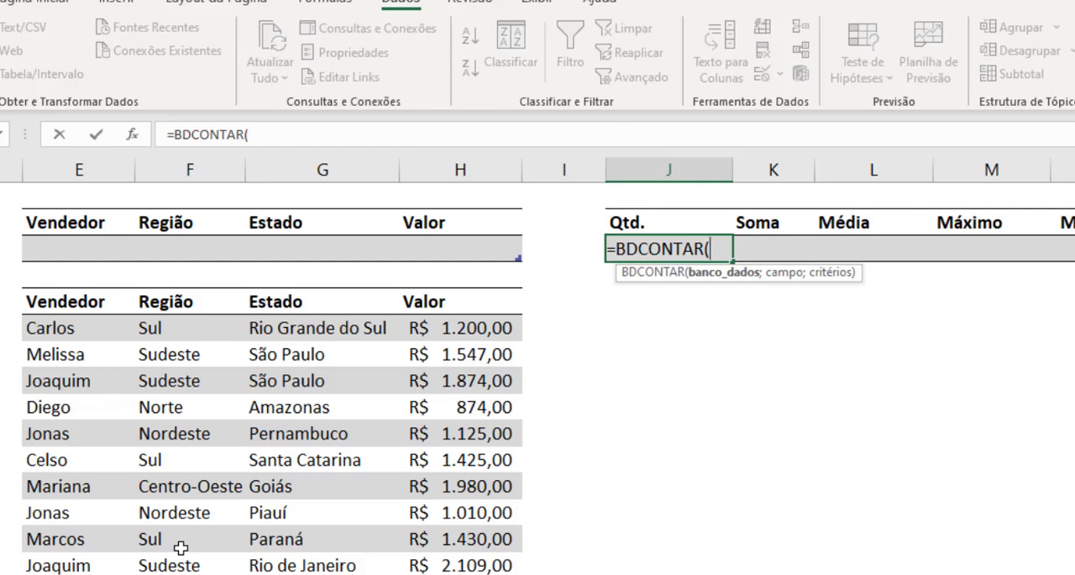
text(vend)
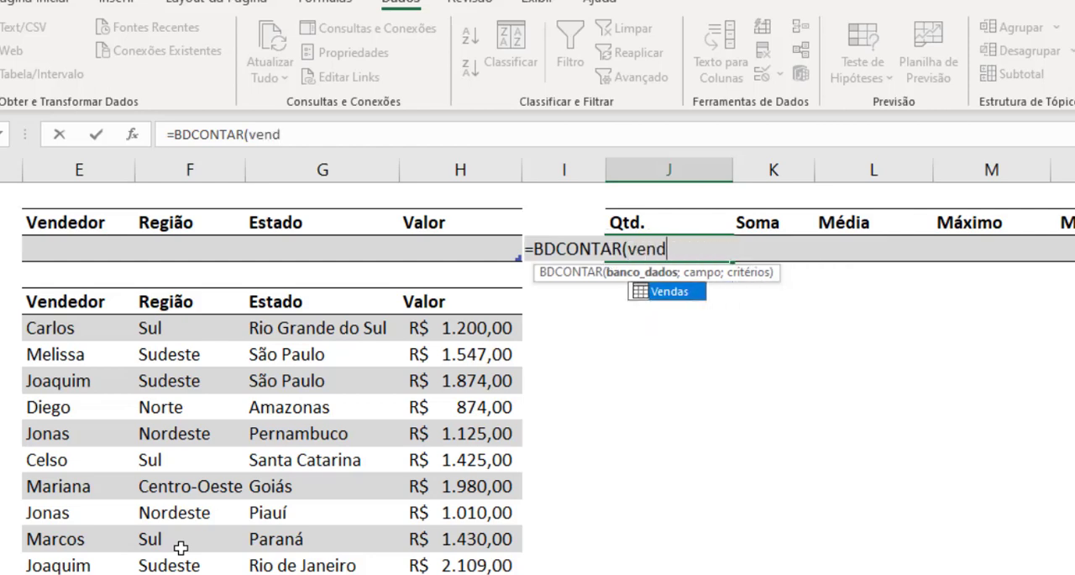
key(Tab)
text([)
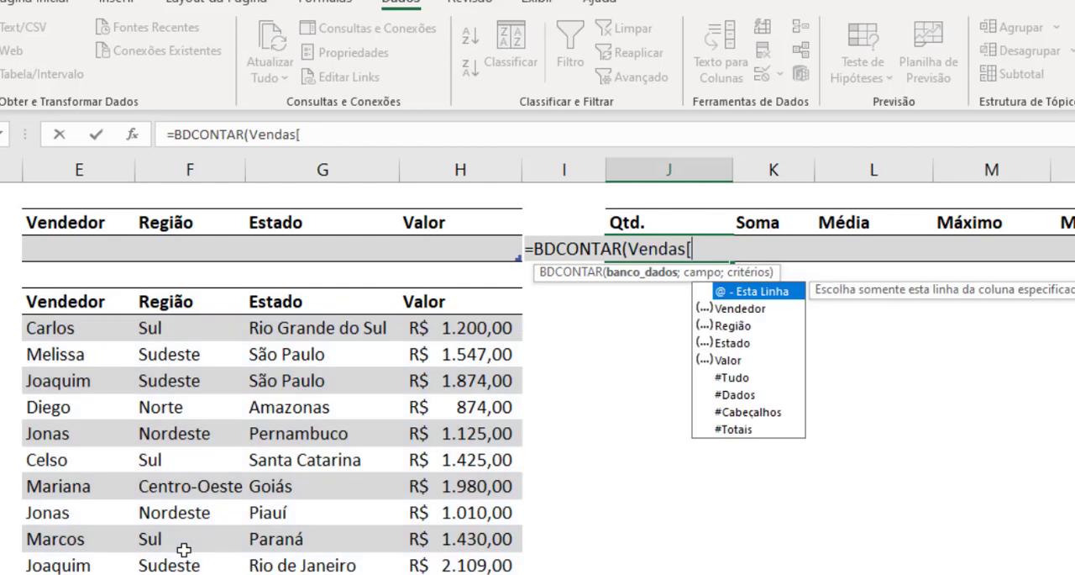
key(Down)
key(Down)
key(Down)
key(Down)
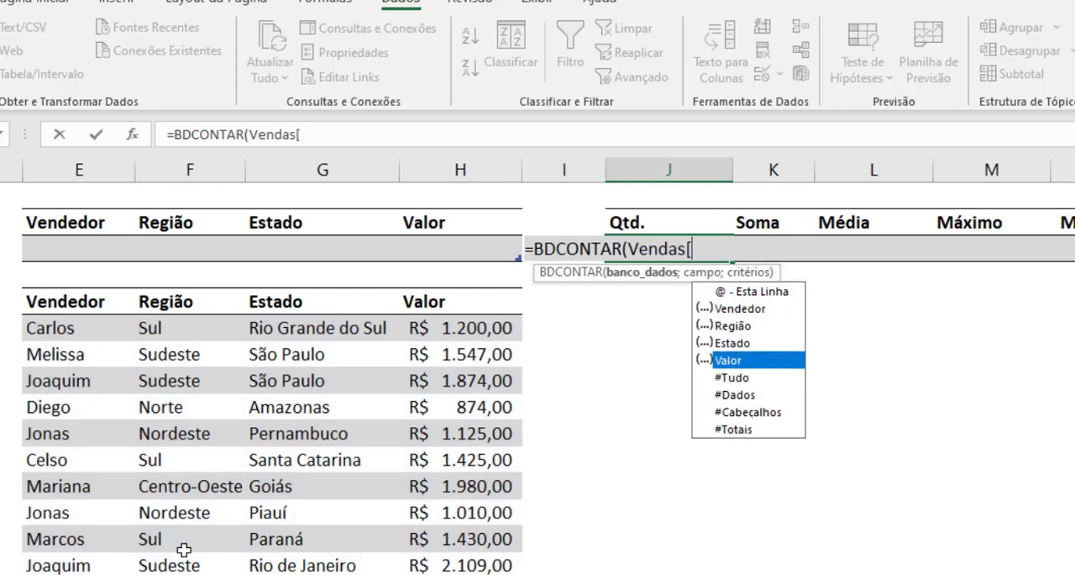
key(Down)
key(Tab)
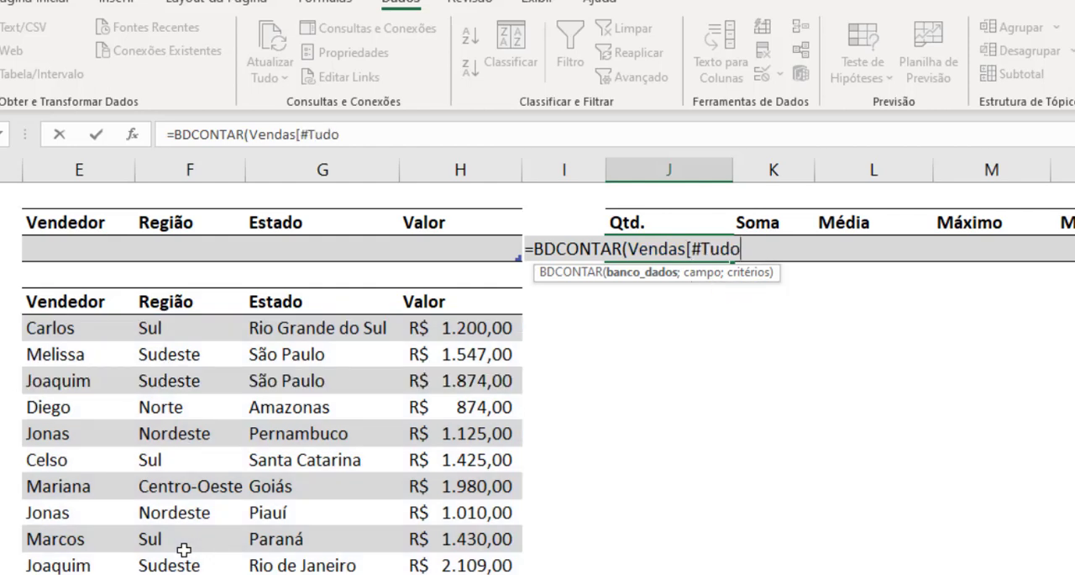
text(])
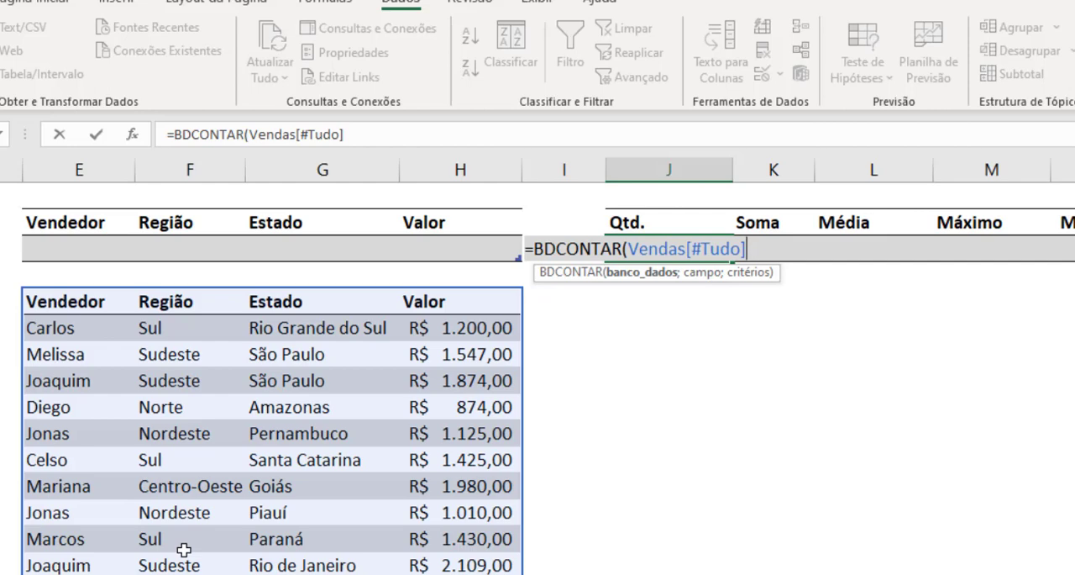
Step: Complete the J3 formula with an empty field argument and Filtro[#Tudo] as the criteria: =BDCONTAR(Vendas[#Tudo];;Filtro[#Tudo])
text(;)
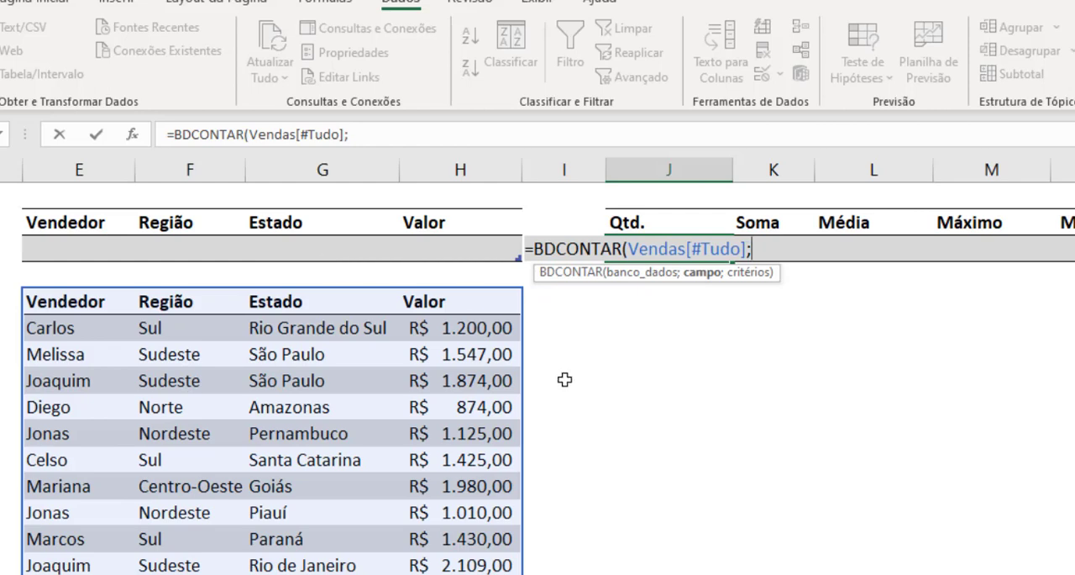
text(;)
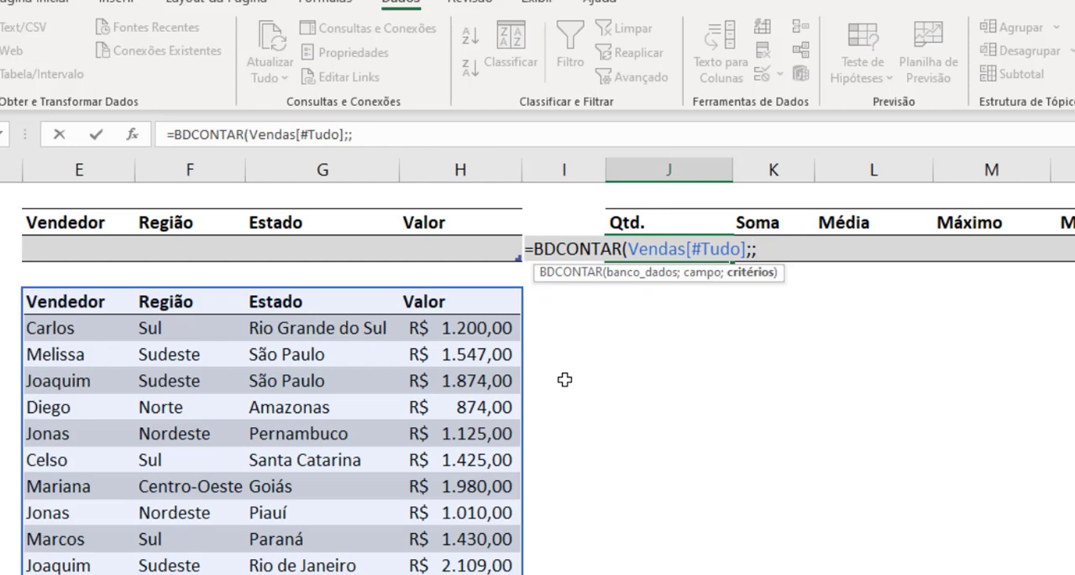
text(Fil)
key(Tab)
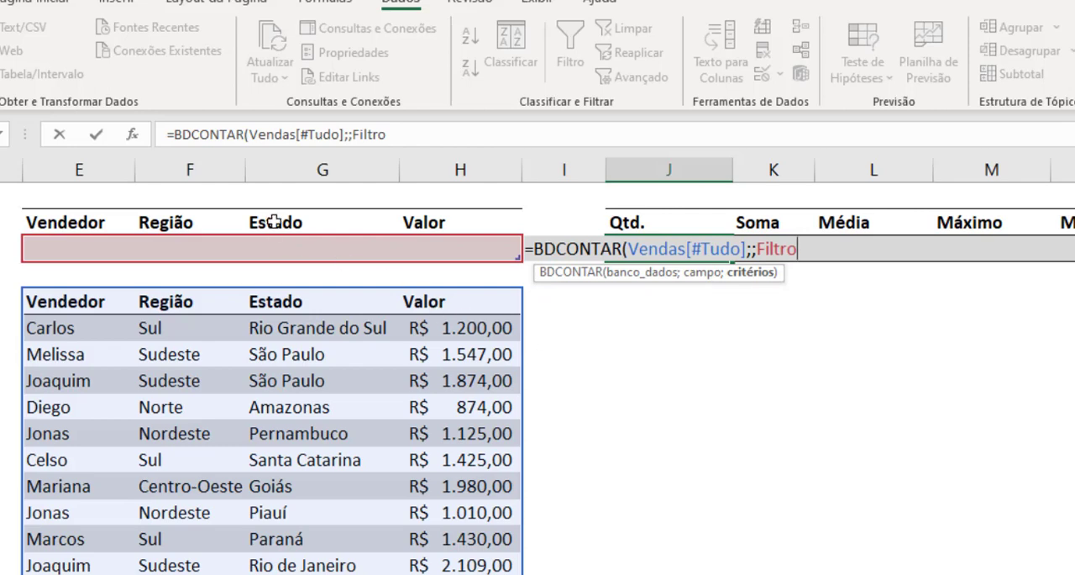
text([)
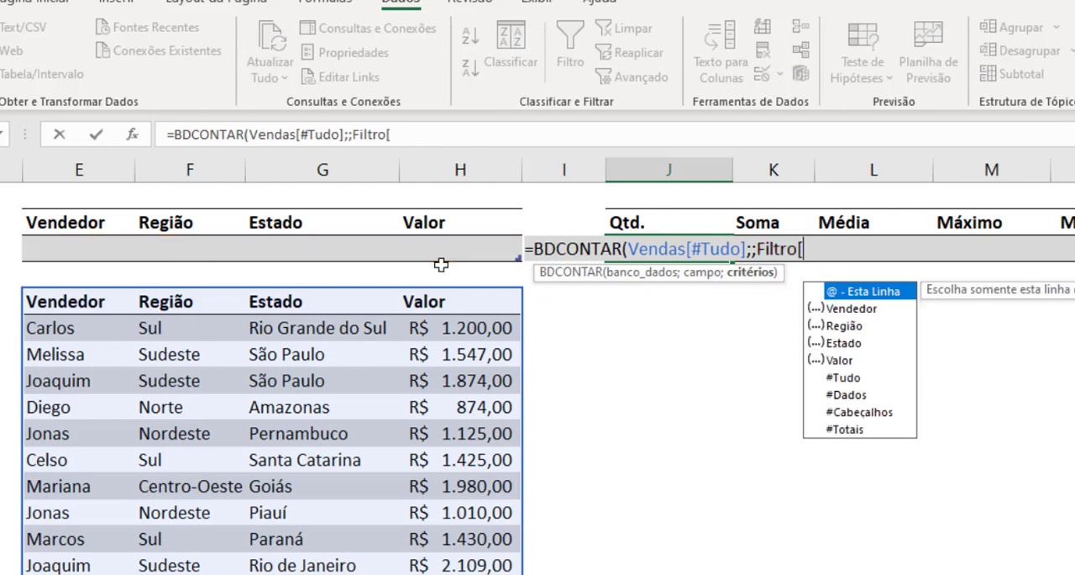
key(Down)
key(Down)
key(Down)
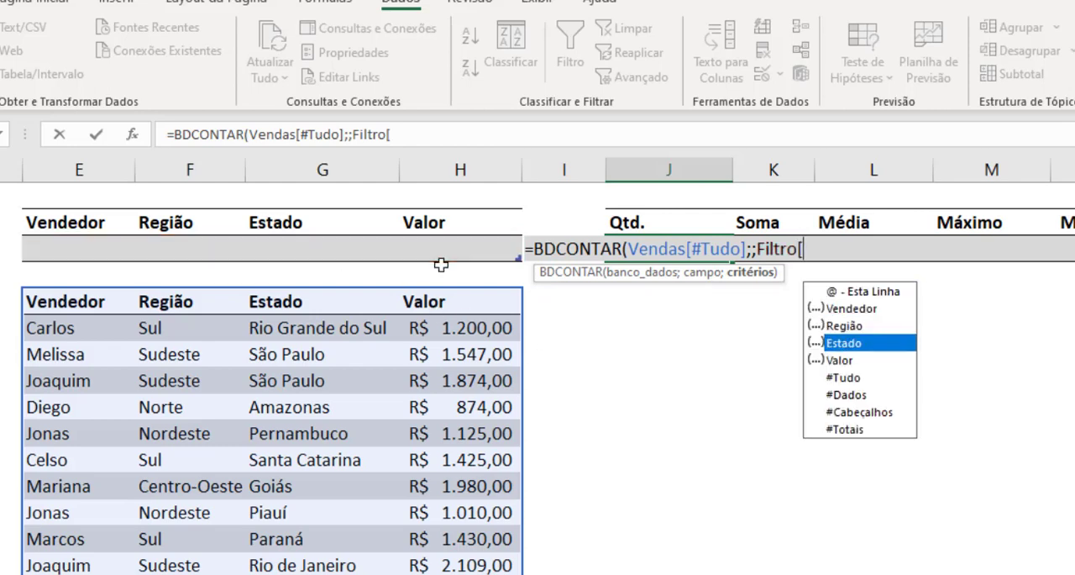
key(Down)
key(Down)
key(Tab)
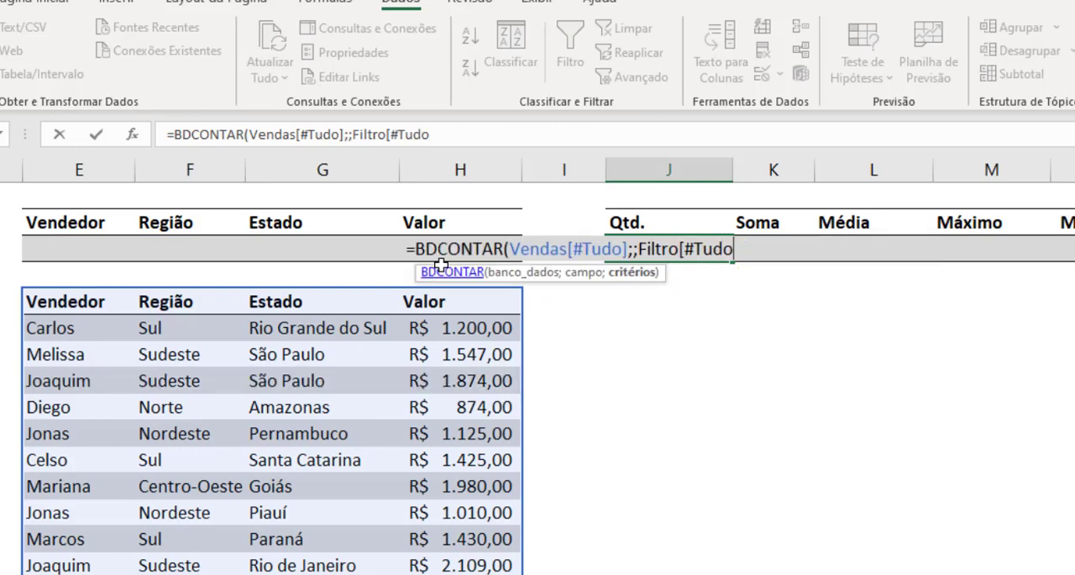
text(])
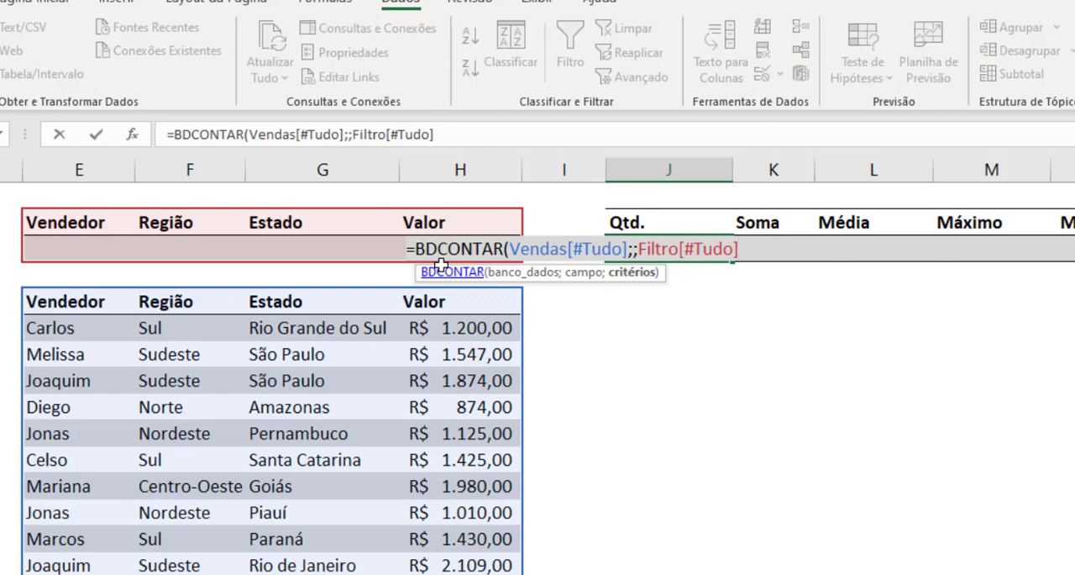
text())
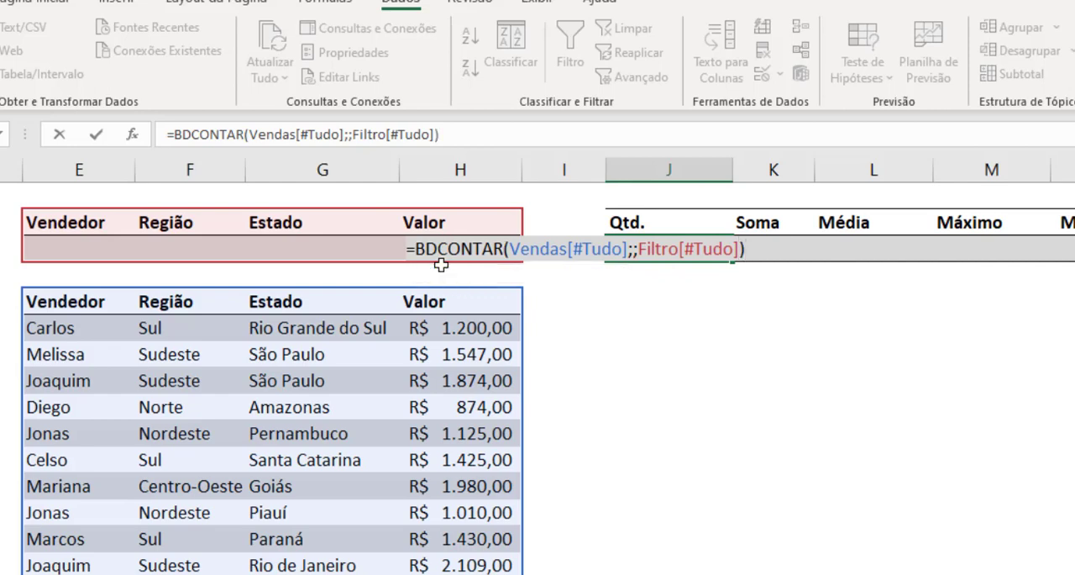
key(Return)
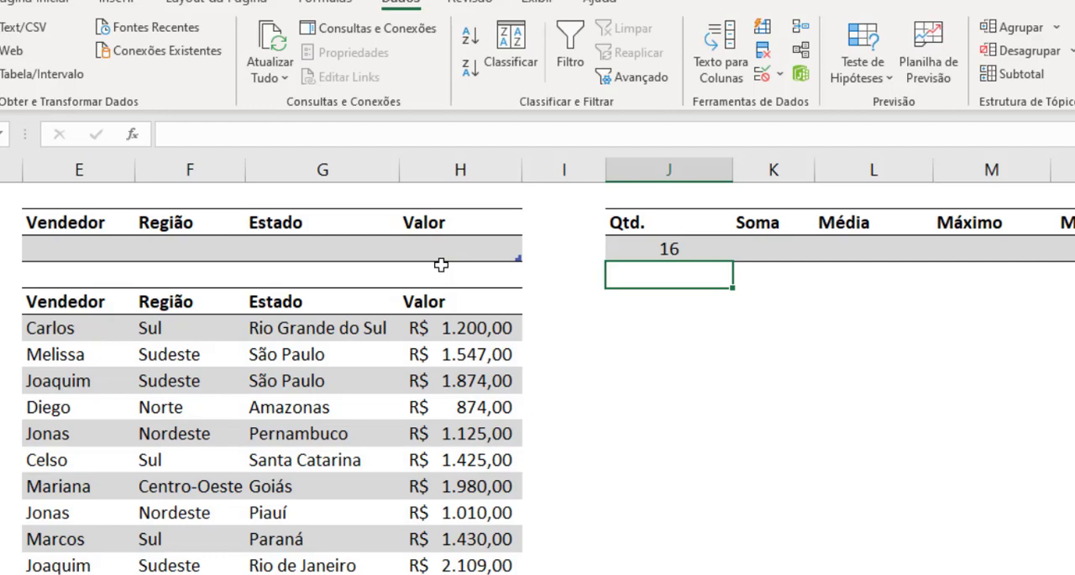
click(684, 246)
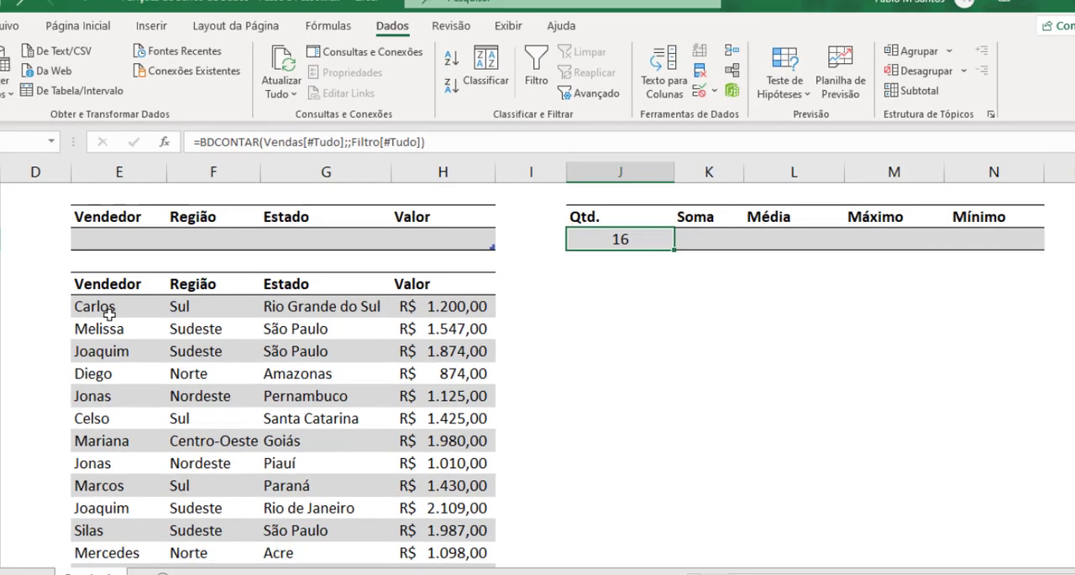
Step: Start a BDSOMA formula in the Soma cell K3 with Vendas[#Tudo] as the database argument
click(781, 249)
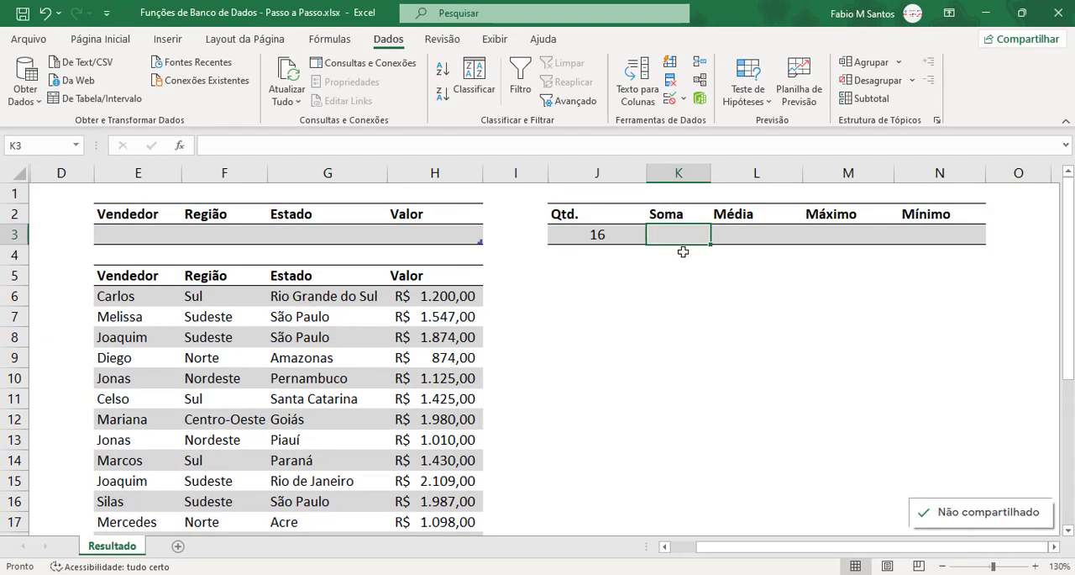
text(=)
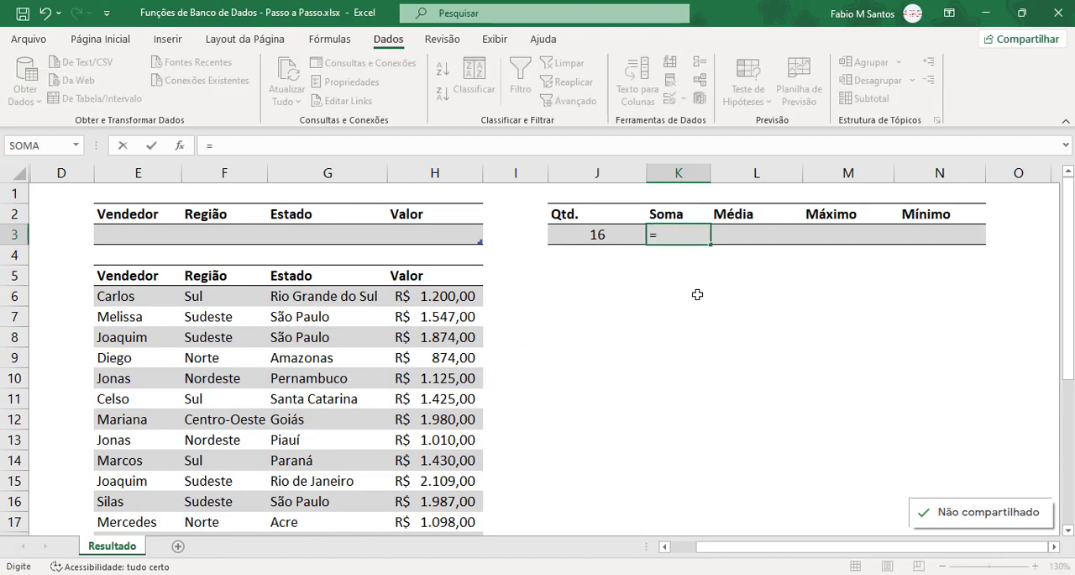
text(bds)
key(Tab)
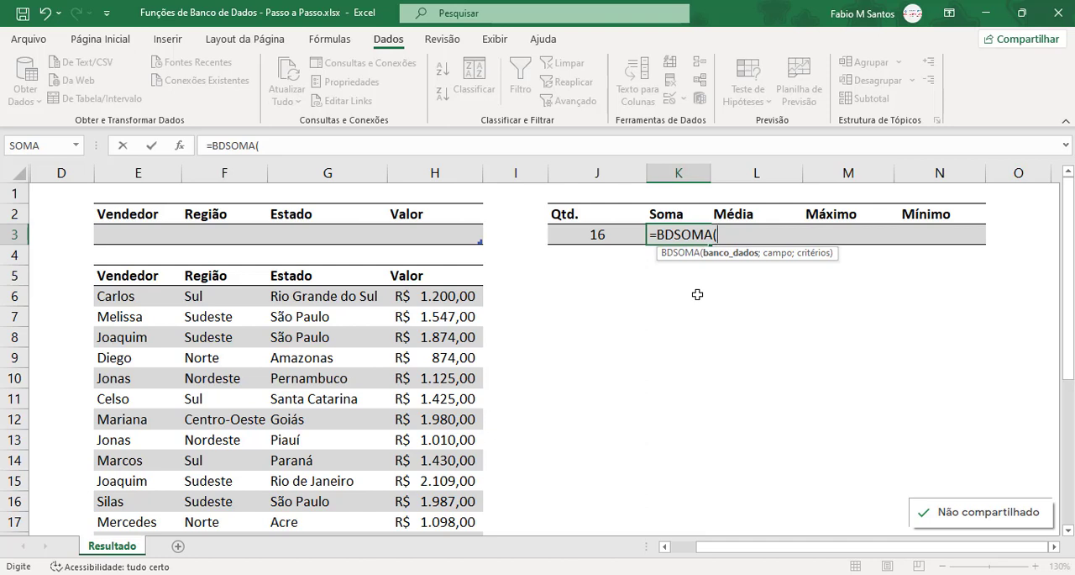
text(vend)
key(Tab)
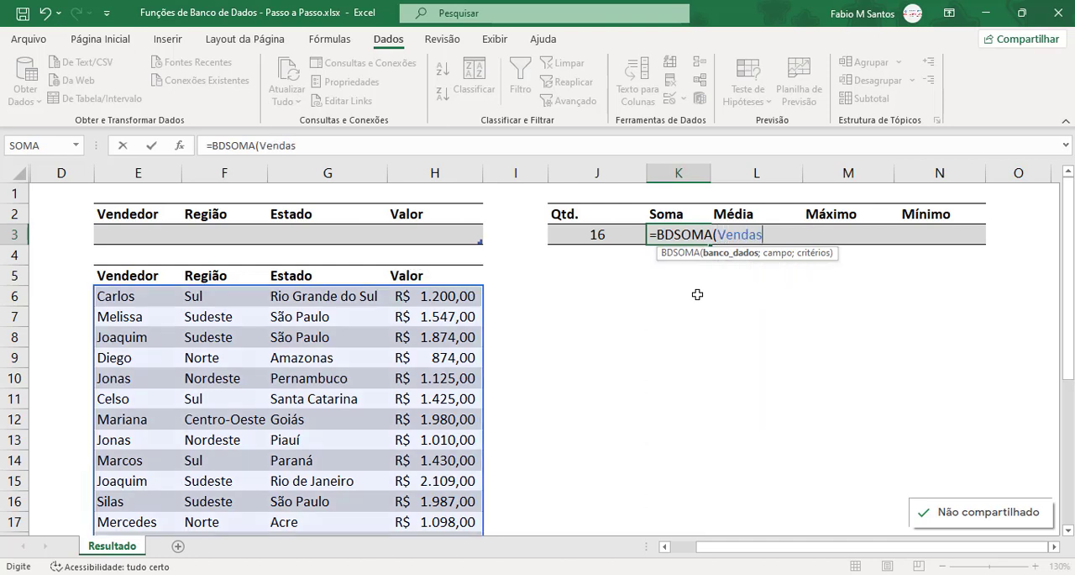
text([)
key(Down)
key(Down)
key(Down)
key(Down)
key(Tab)
text(];)
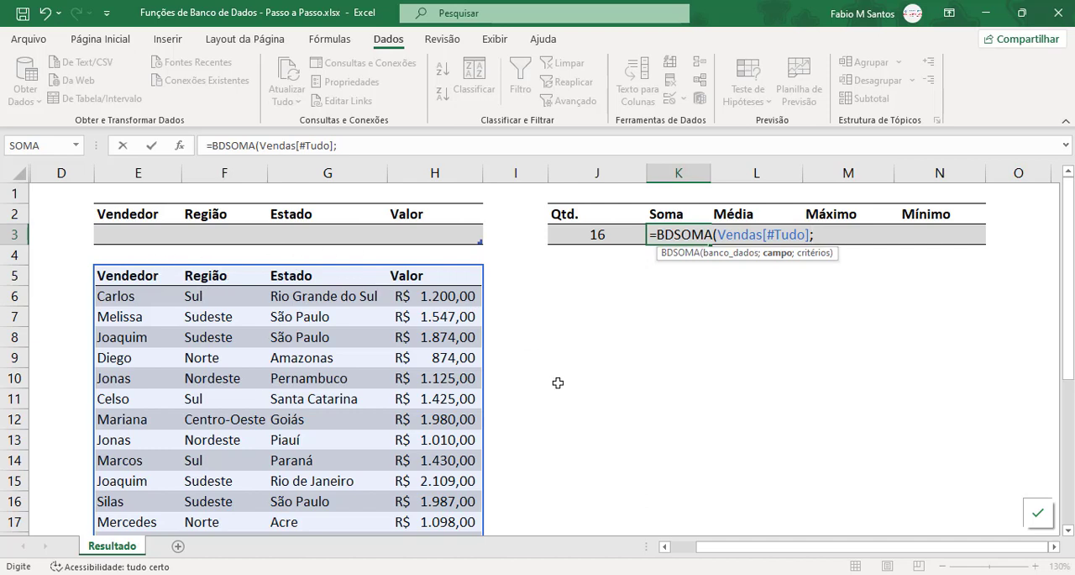
Step: Complete the K3 formula with field 4 and criteria Filtro[#Tudo]: =BDSOMA(Vendas[#Tudo];4;Filtro[#Tudo])
text(4;filtr)
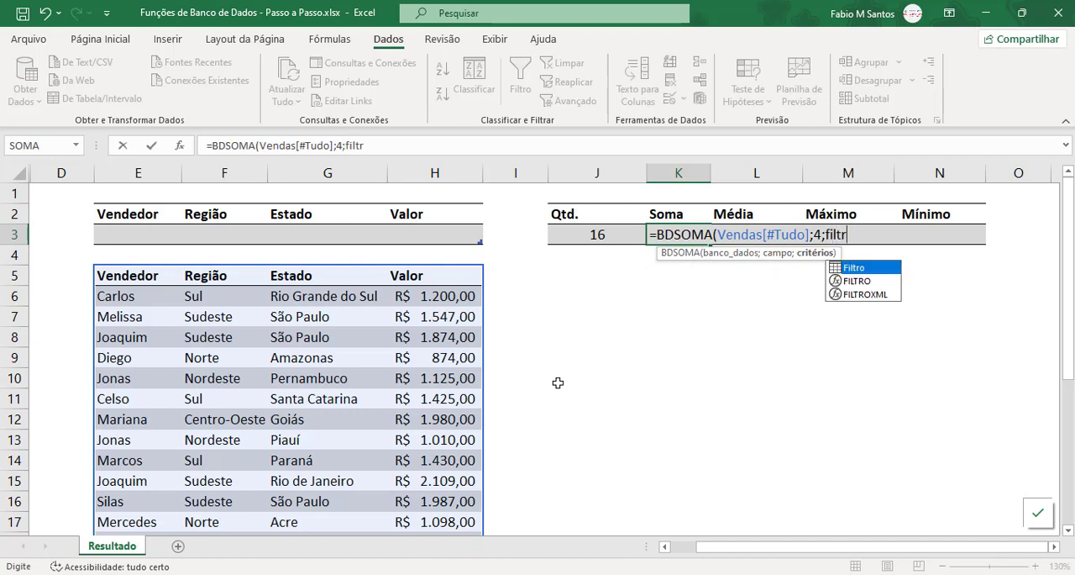
key(Tab)
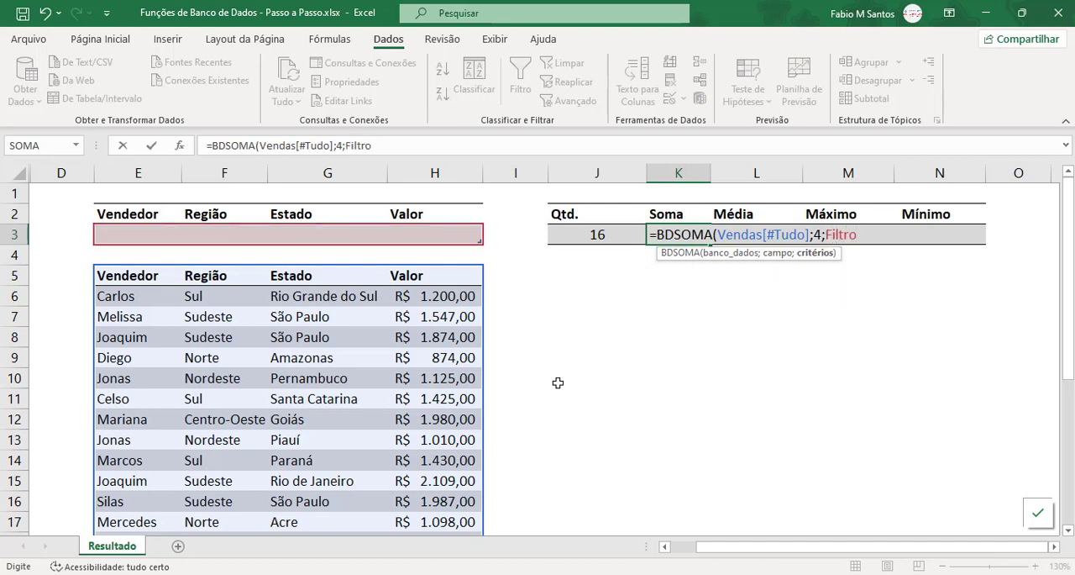
text([)
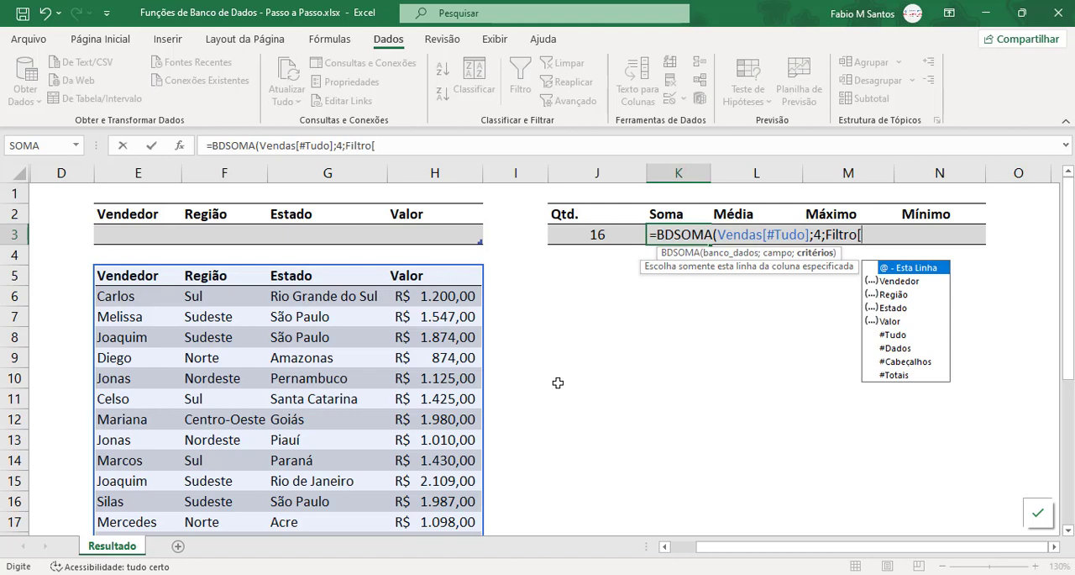
key(Down)
key(Down)
key(Down)
key(Down)
key(Down)
key(Tab)
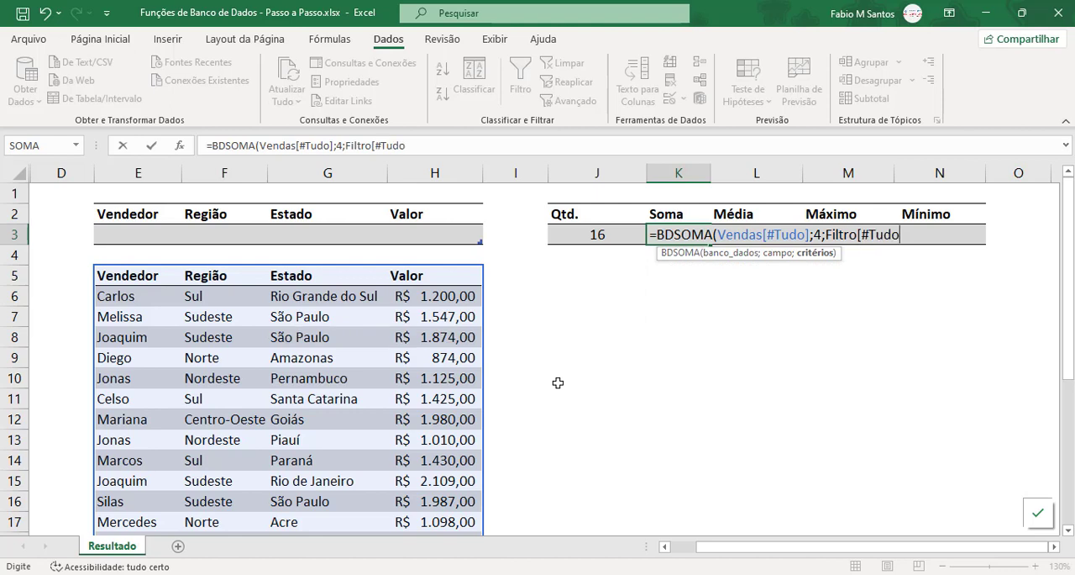
text(])
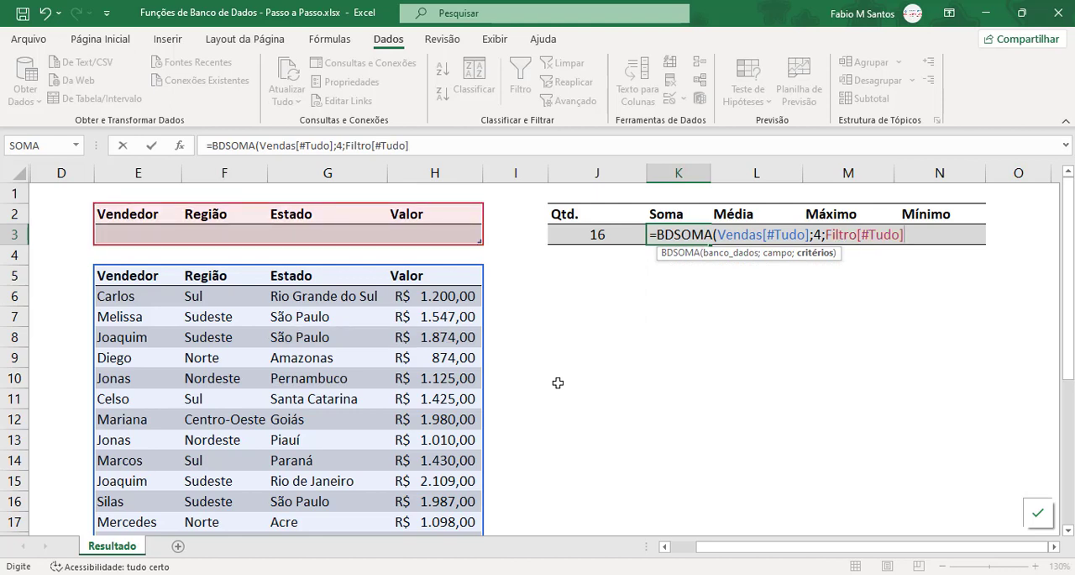
key(Return)
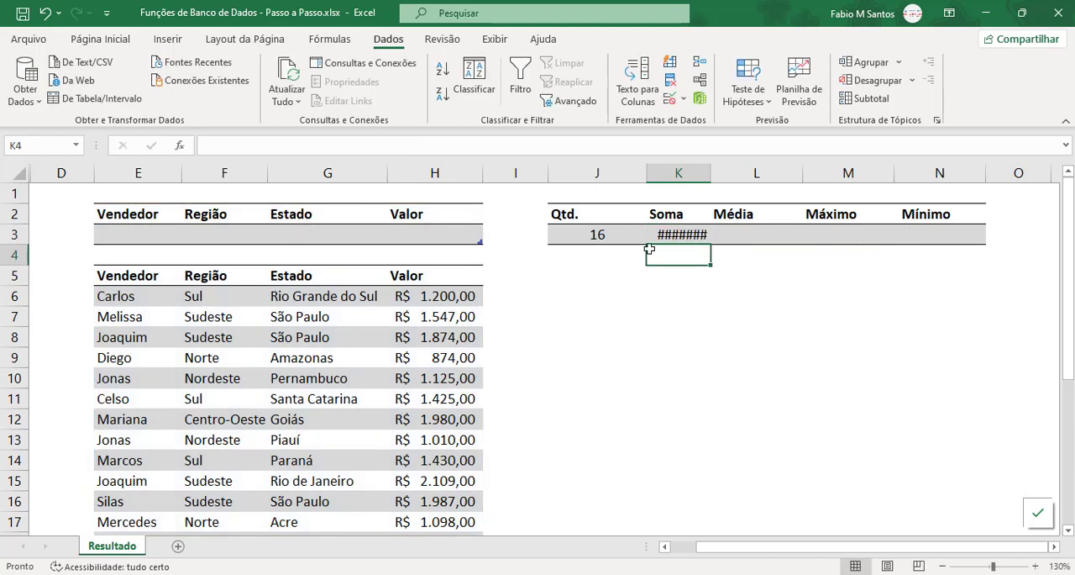
Step: Autofit column K to show the full Soma amount, and review the formula in K3
double_click(713, 175)
click(716, 300)
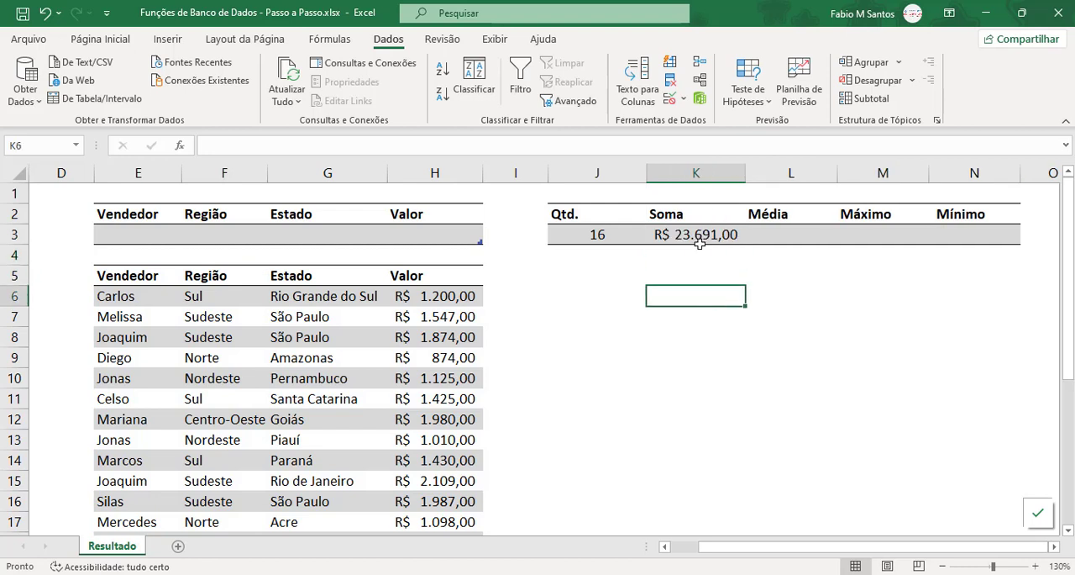
click(698, 236)
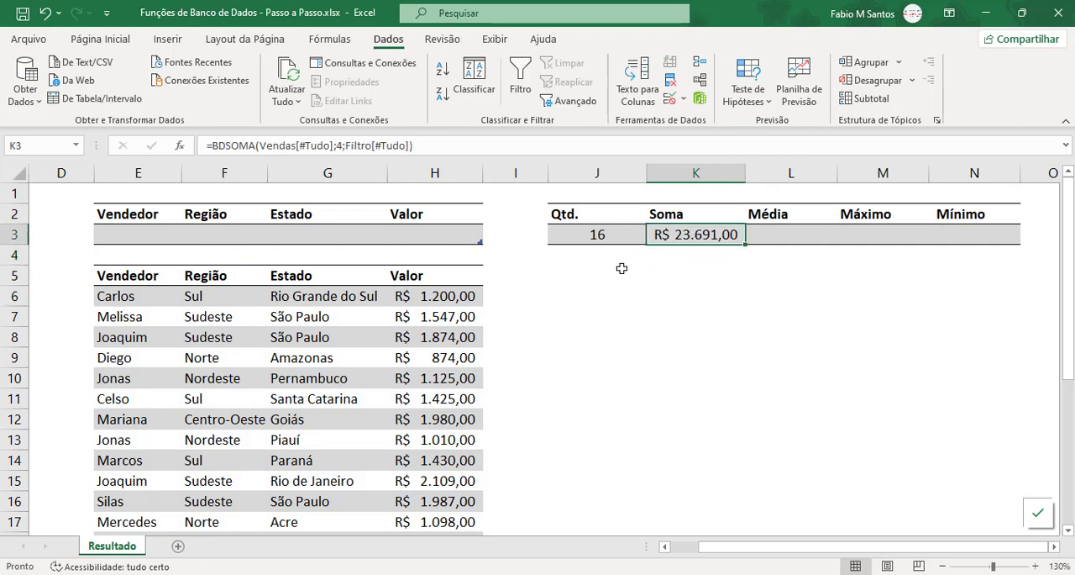
Step: Select the Valor amounts H6:H21 and compare their count and sum with the Qtd. and Soma results
click(461, 296)
scroll(463, 312, down, 3)
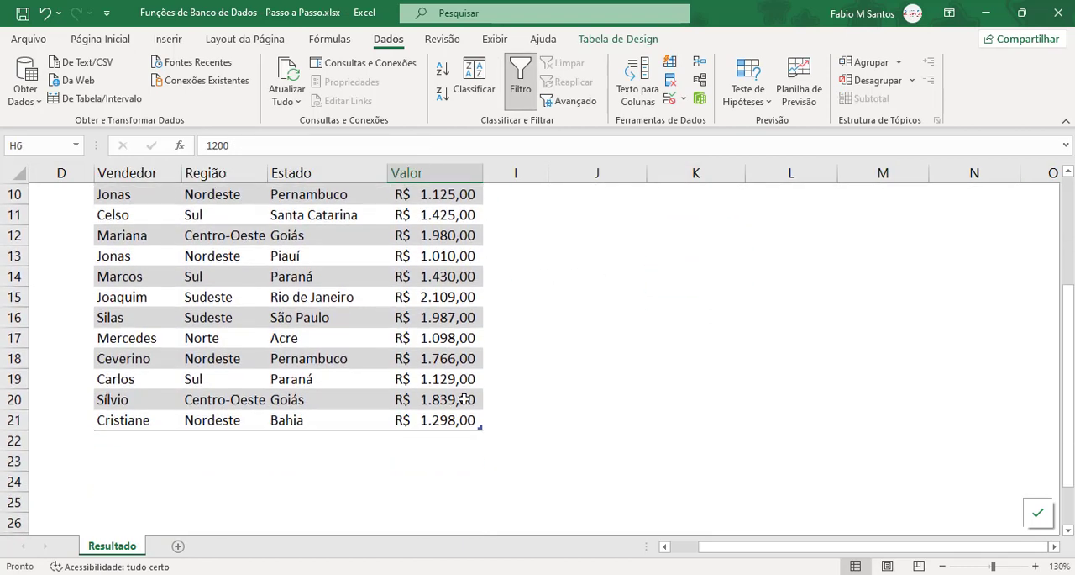
shift+click(463, 423)
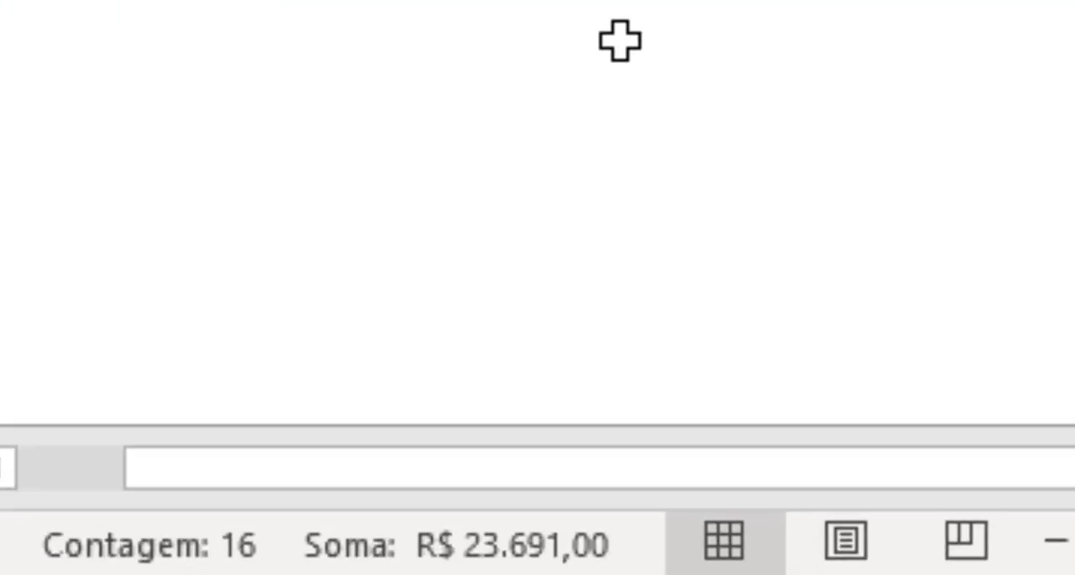
scroll(788, 287, up, 3)
Step: Start a BDMÉDIA formula in the Média cell L3 with Vendas[#Tudo] as the database argument
click(789, 236)
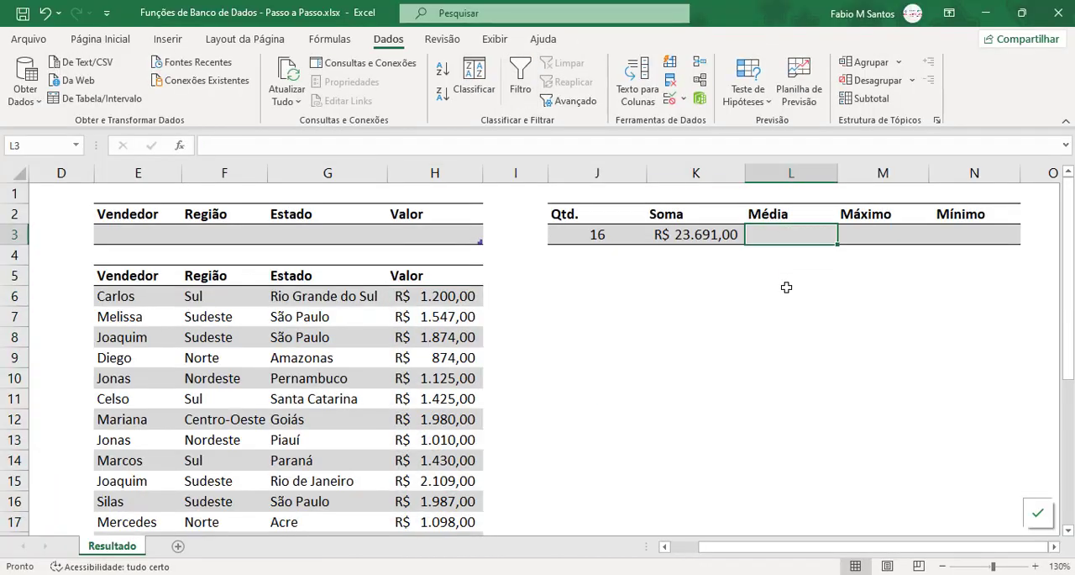
text(=)
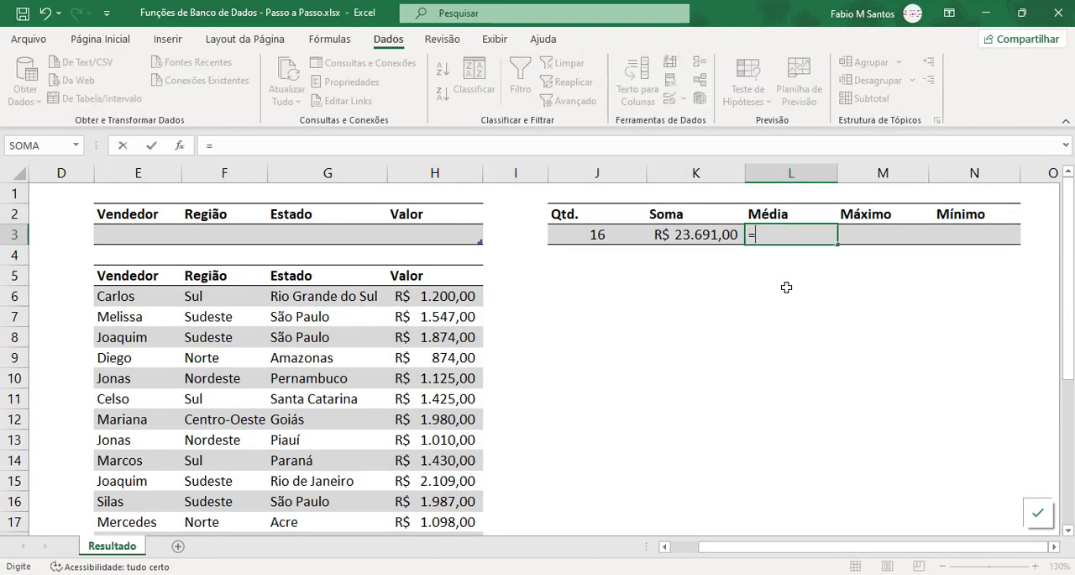
text(bd)
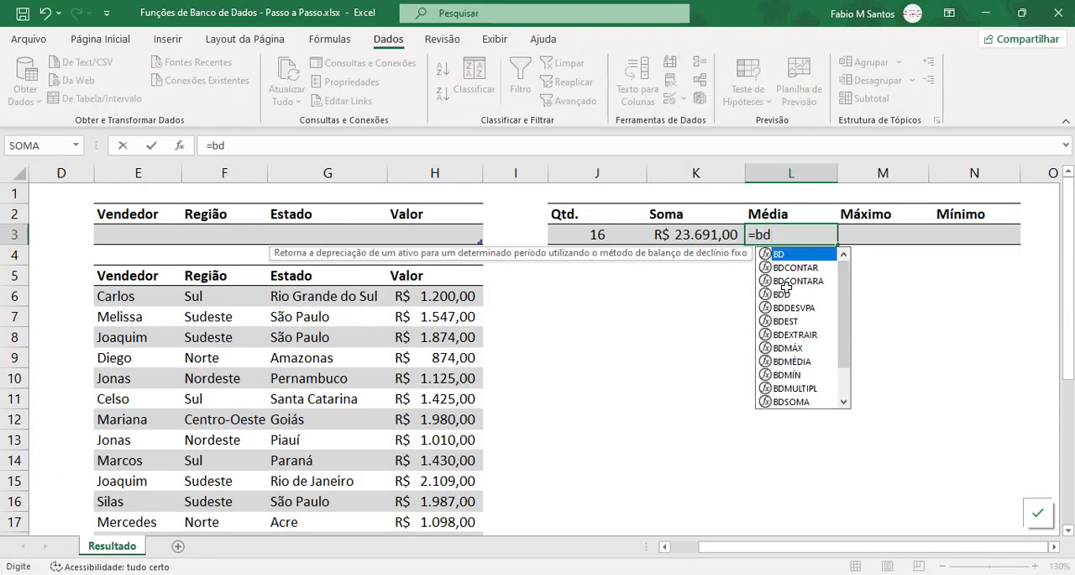
text(m)
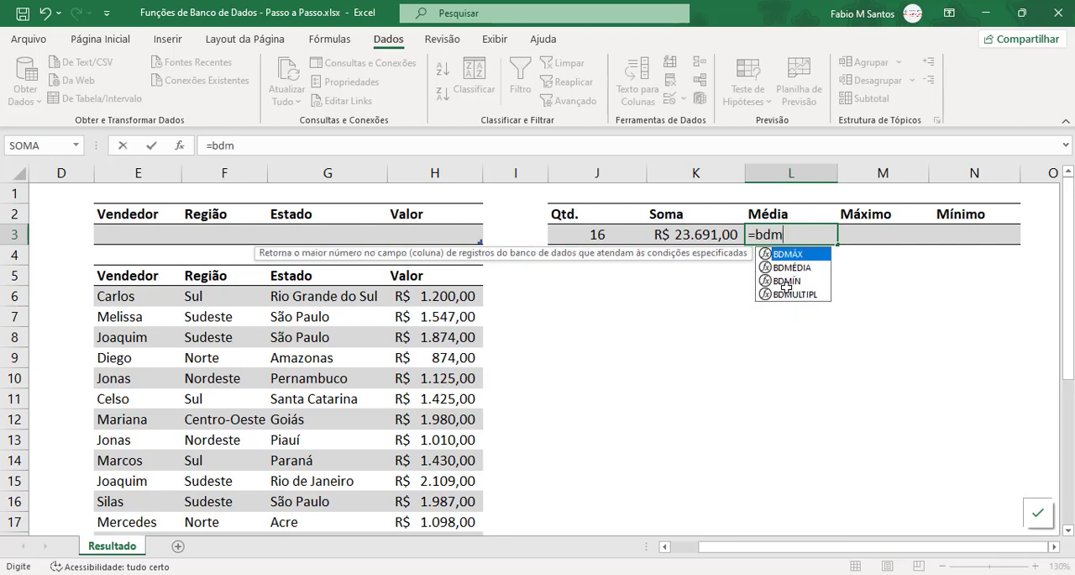
key(Escape)
key(Tab)
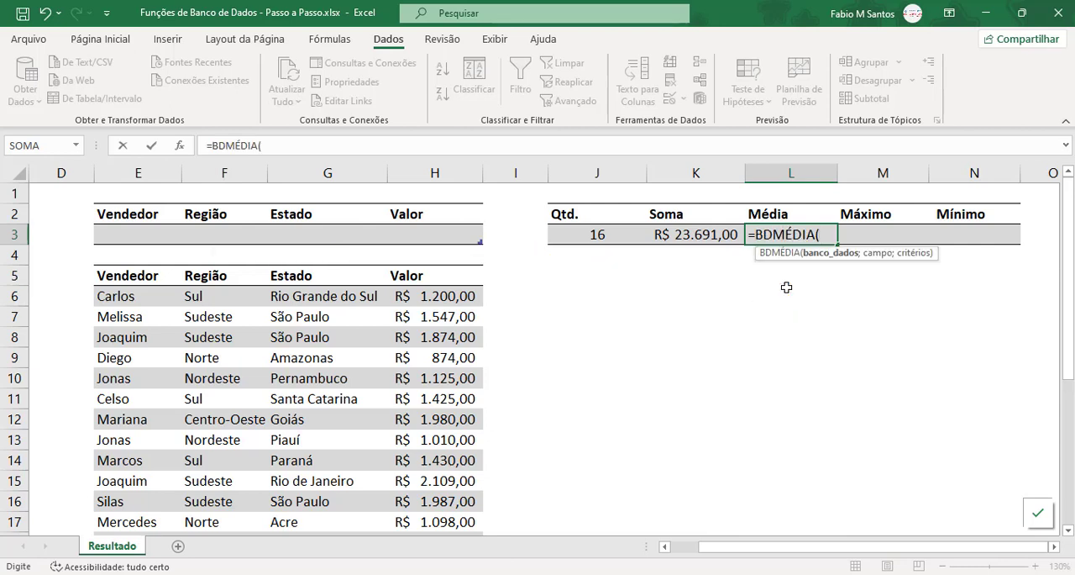
text(v)
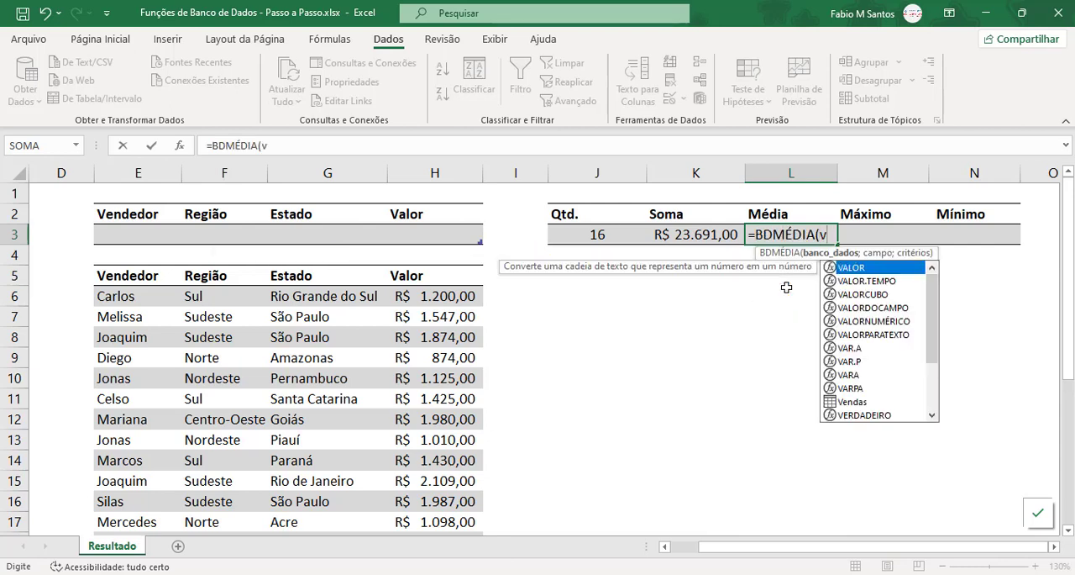
text(en)
key(Tab)
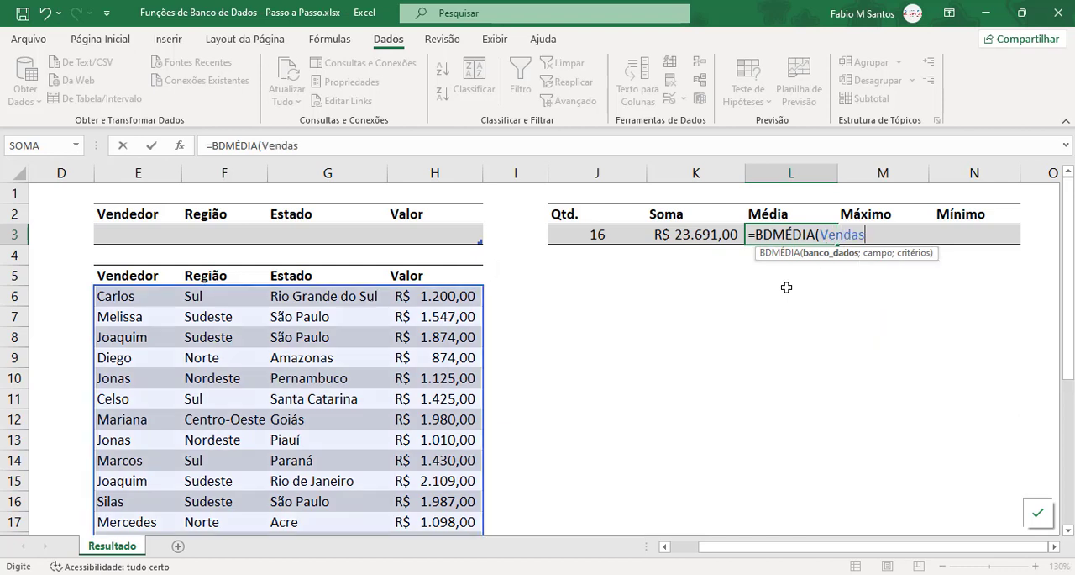
text([)
key(Down)
key(Down)
key(Down)
key(Down)
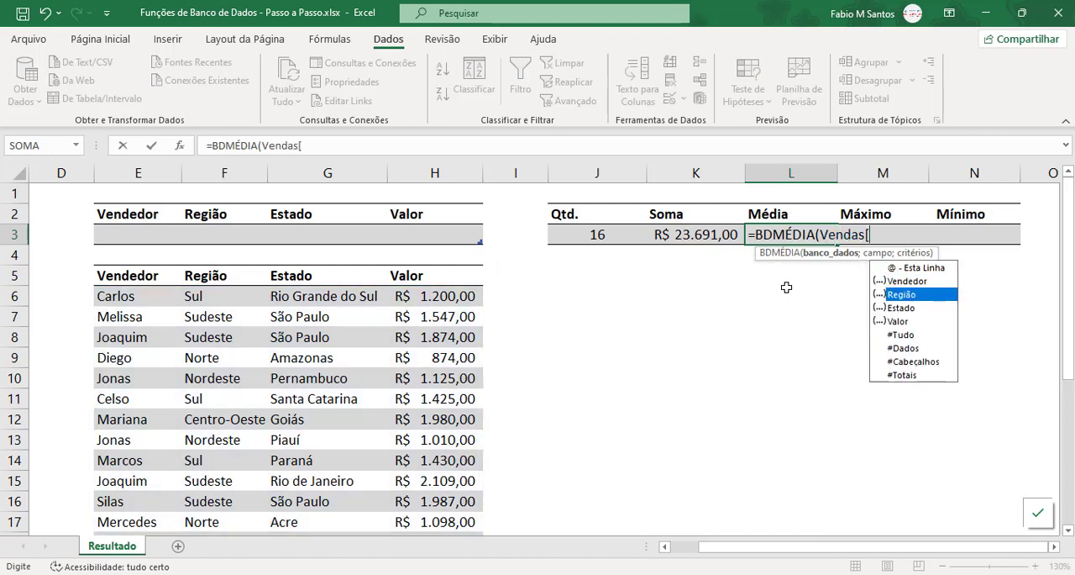
key(Down)
key(Tab)
text(;)
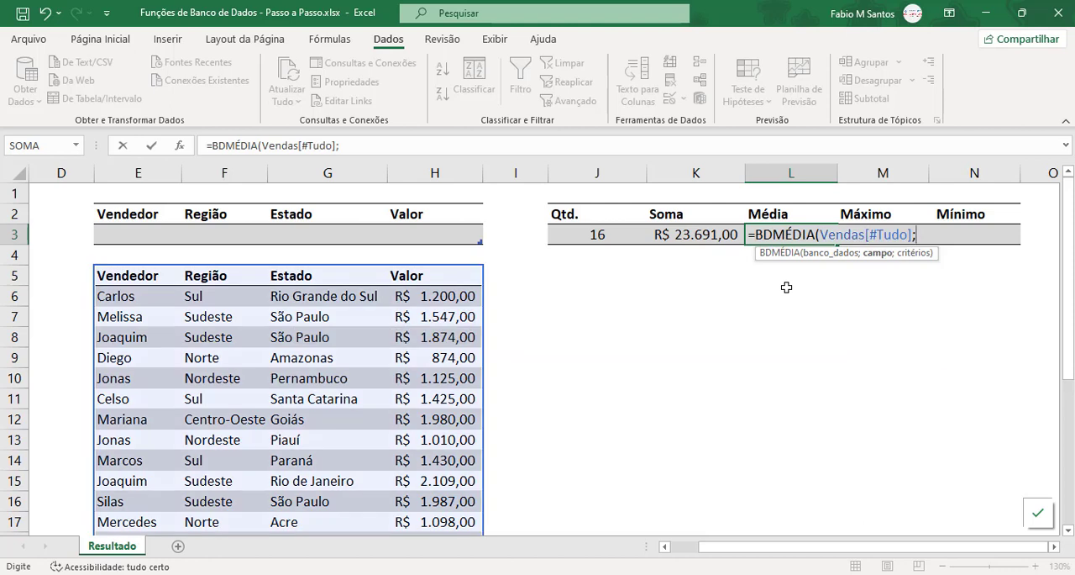
text(4;)
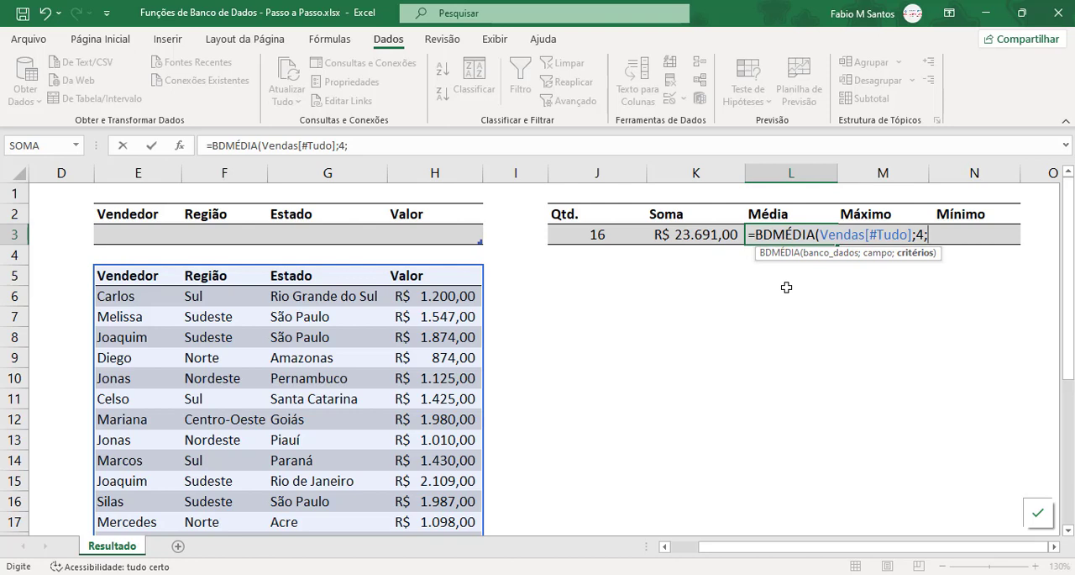
text(Filtro[)
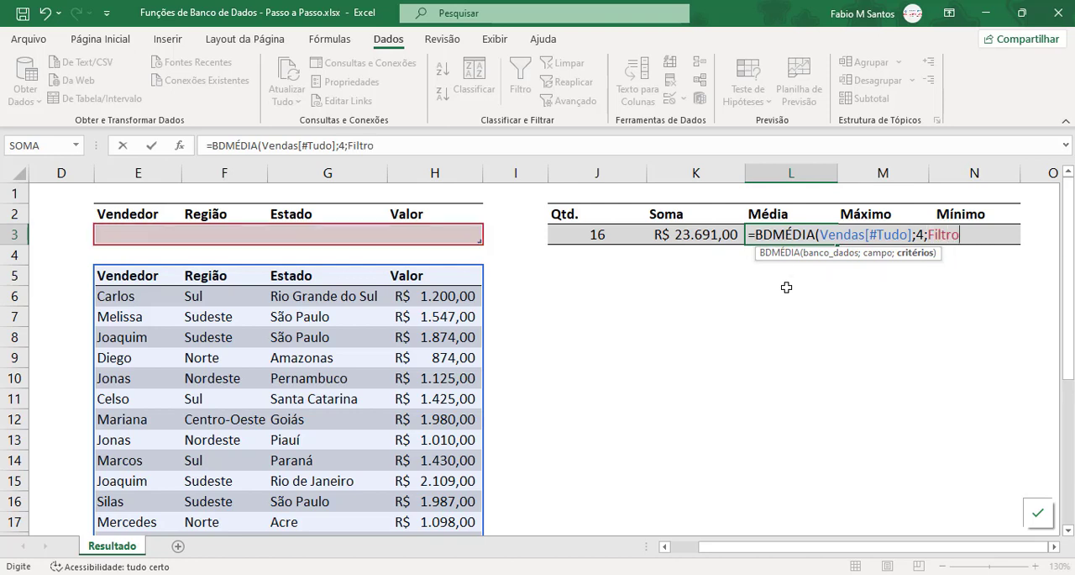
Step: Complete the L3 formula with field 4 and criteria Filtro[#Tudo]: =BDMÉDIA(Vendas[#Tudo];4;Filtro[#Tudo])
key(Down)
key(Down)
key(Down)
key(Down)
key(Tab)
key(Return)
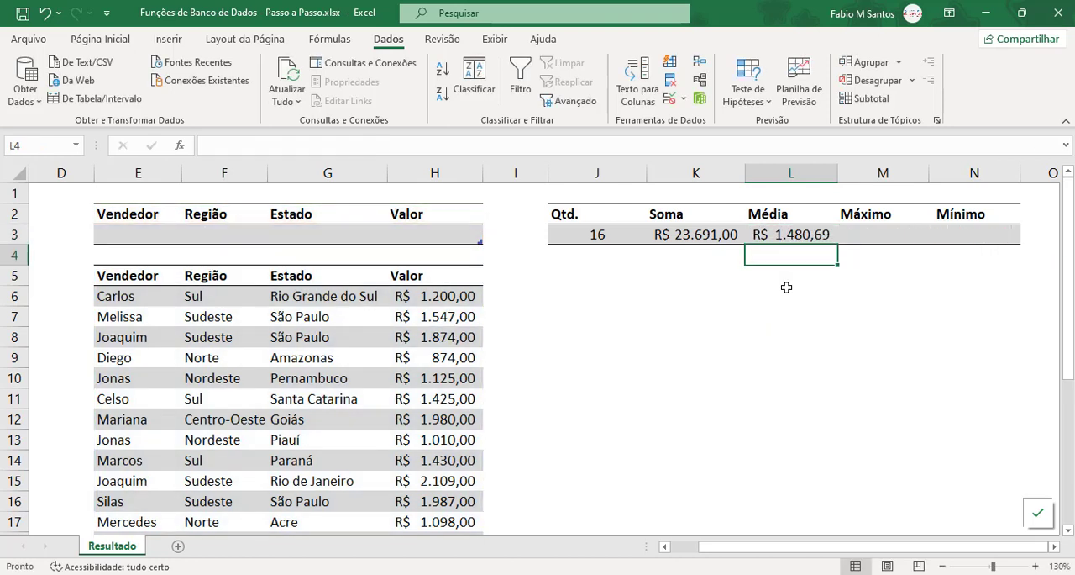
key(Up)
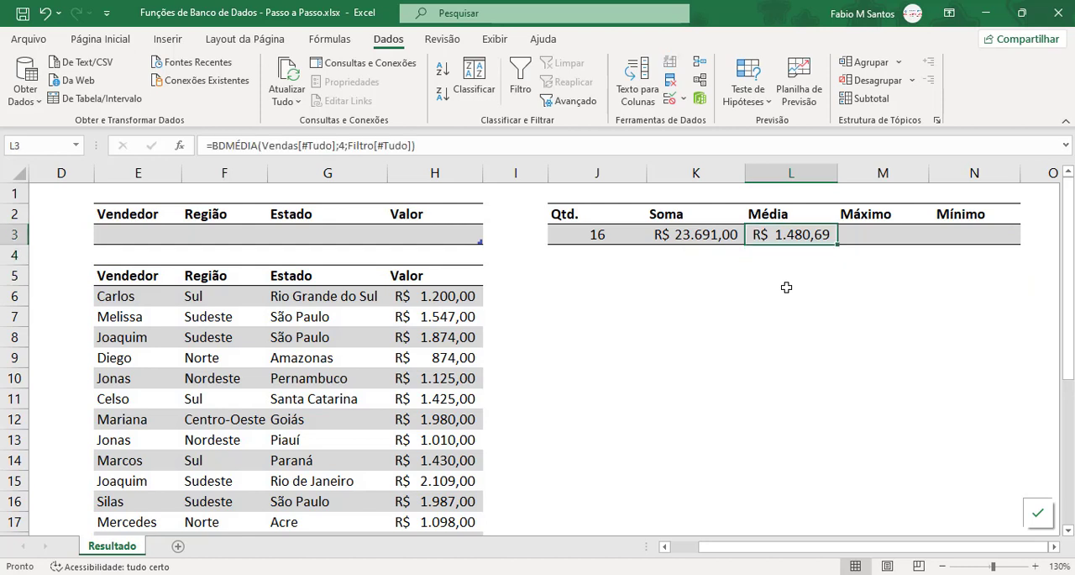
click(867, 235)
text(=)
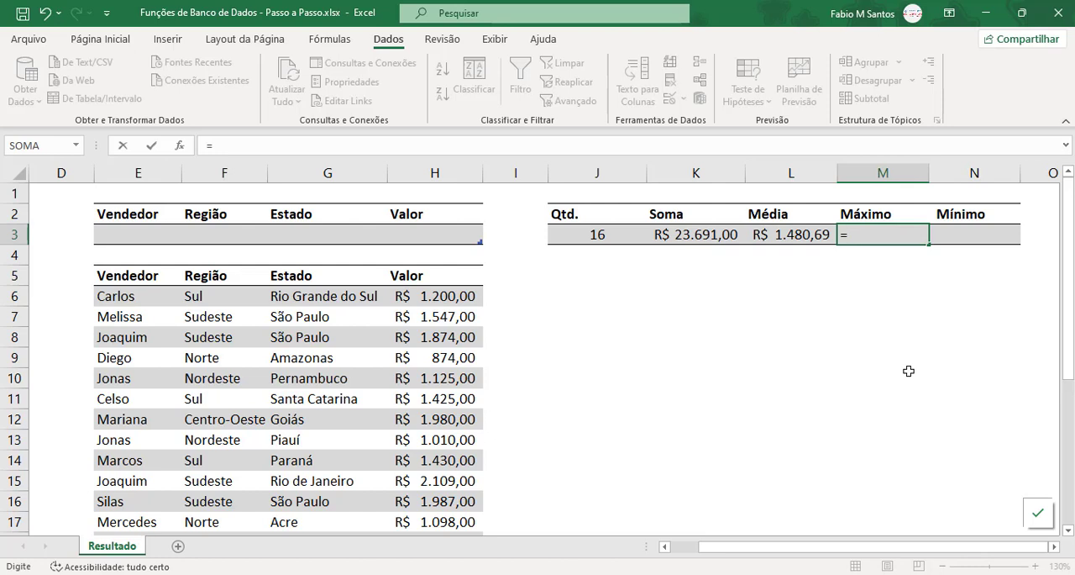
key(Escape)
Step: Copy the BDMÉDIA formula text from L3, without its equals sign, into the Máximo cell M3
double_click(787, 237)
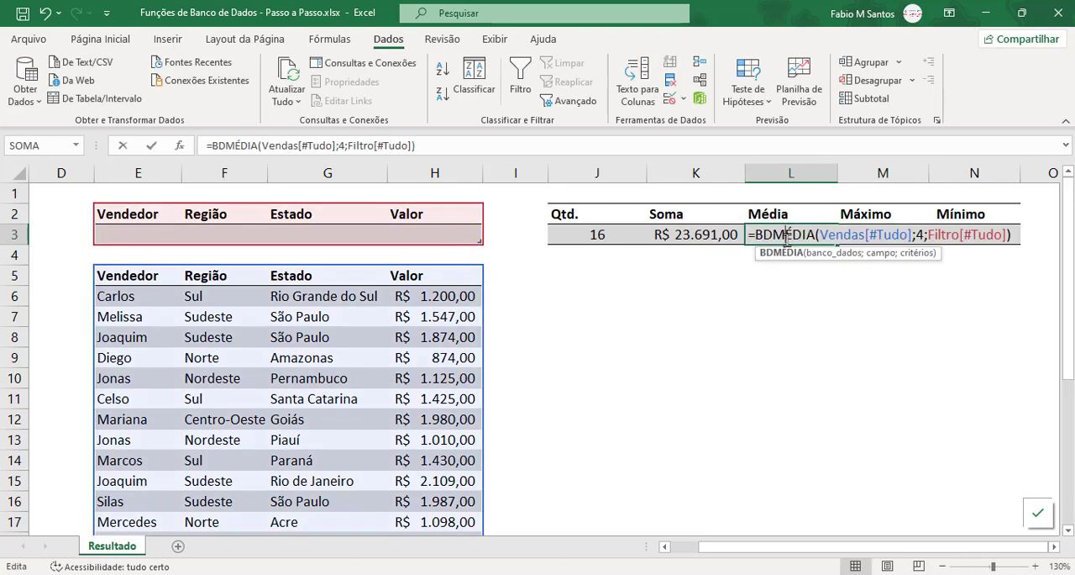
drag(757, 236, 1032, 235)
key(ctrl+c)
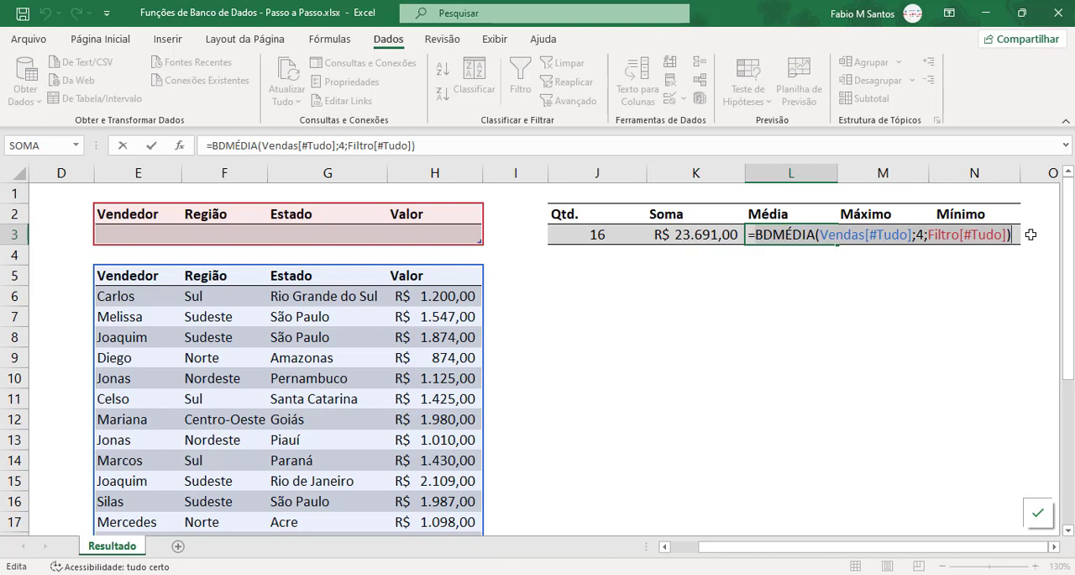
key(Escape)
click(883, 236)
double_click(883, 235)
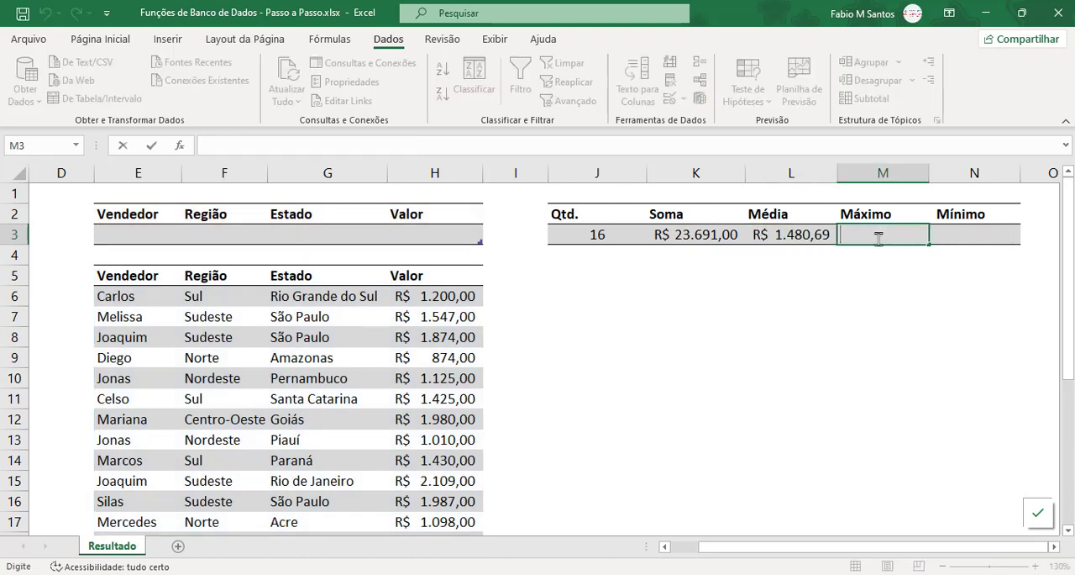
key(ctrl+v)
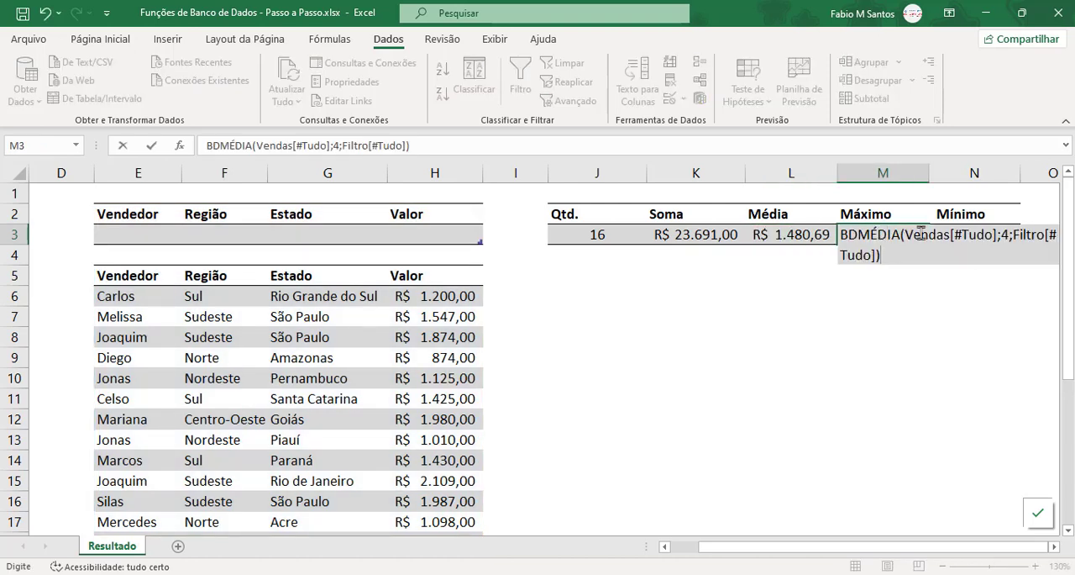
Step: Replace MÉDIA with MÁX in M3 and add the equals sign to enter =BDMÁX(Vendas[#Tudo];4;Filtro[#Tudo])
drag(900, 235, 858, 236)
text(máx)
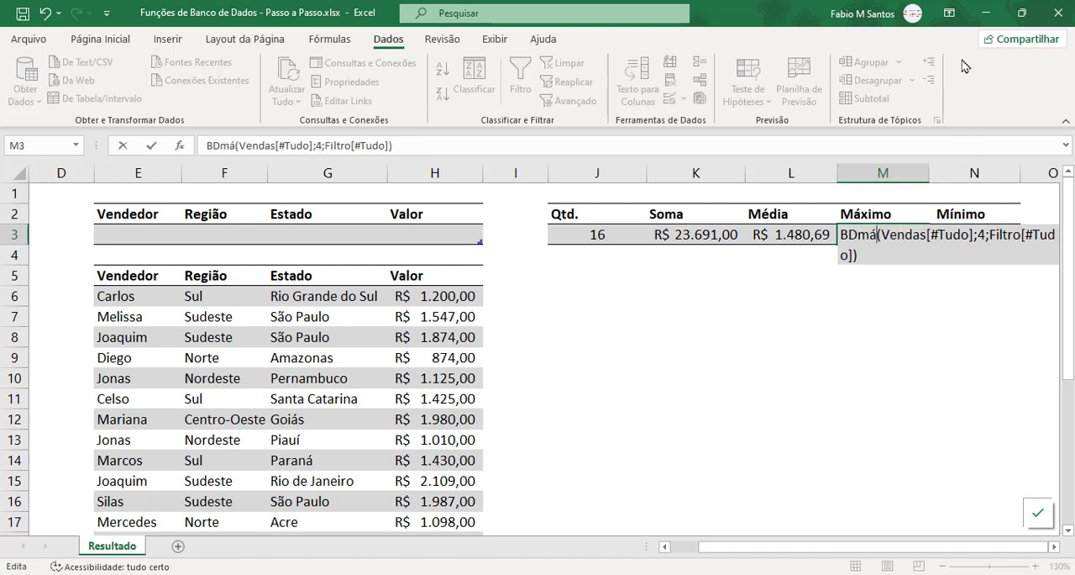
key(Home)
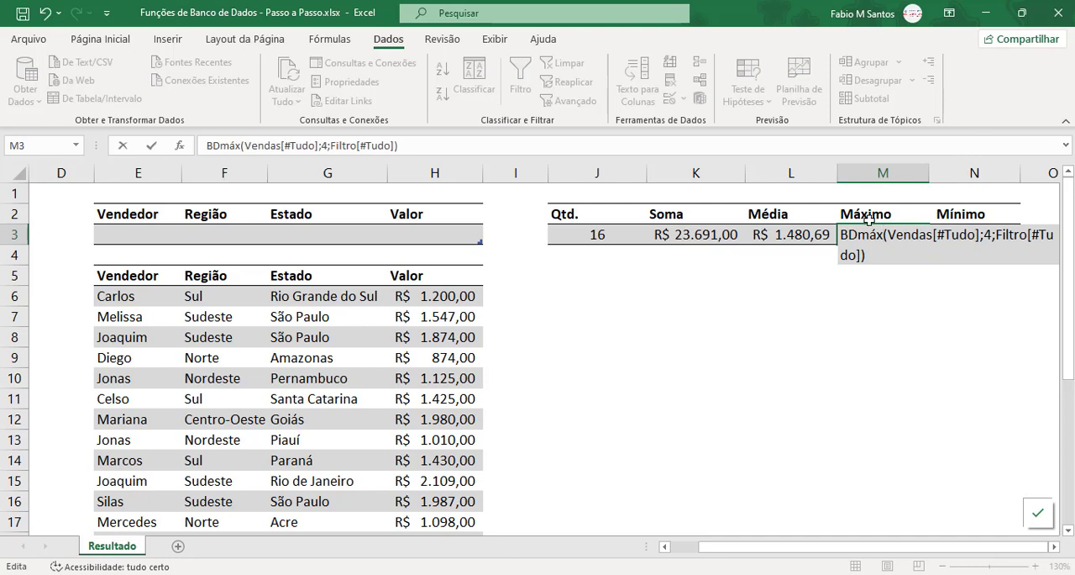
text(=)
key(Return)
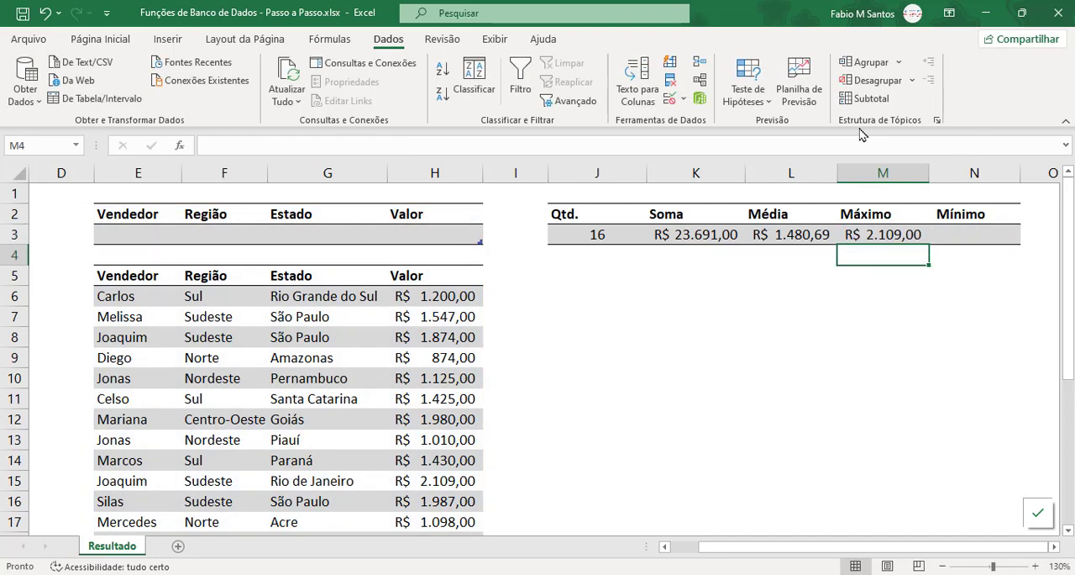
Step: Compare the Média and Máximo formulas in row 3, and check the Valor column for the largest amount
key(Up)
key(Left)
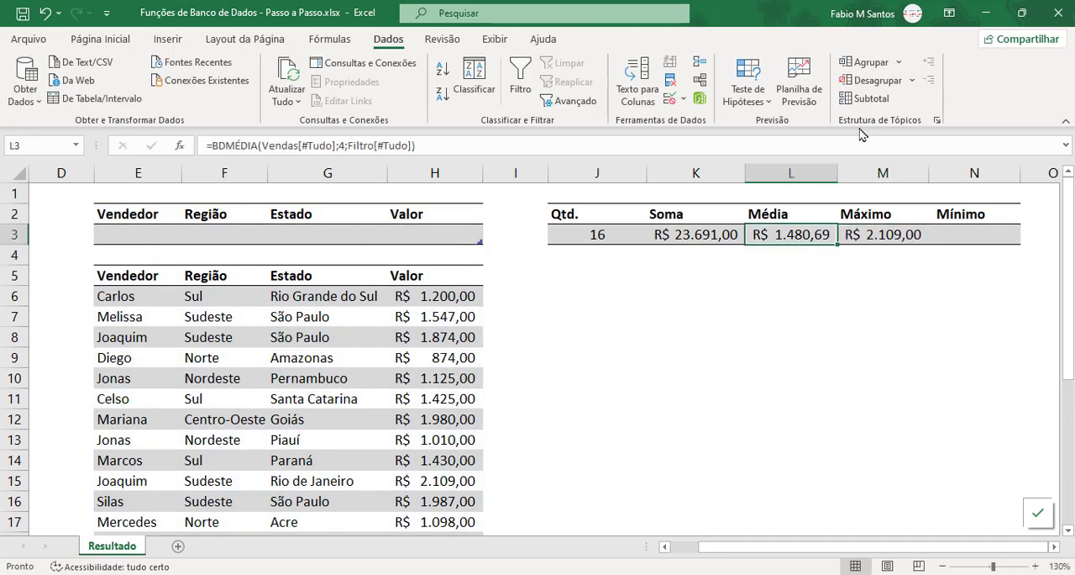
key(Left)
key(Right)
key(Right)
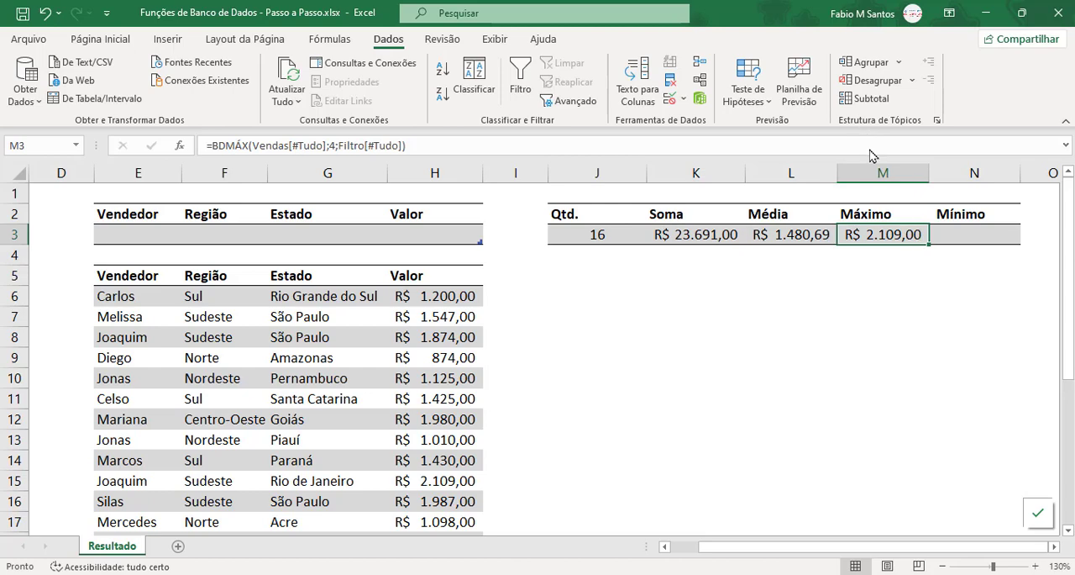
scroll(508, 384, down, 1)
scroll(508, 383, down, 1)
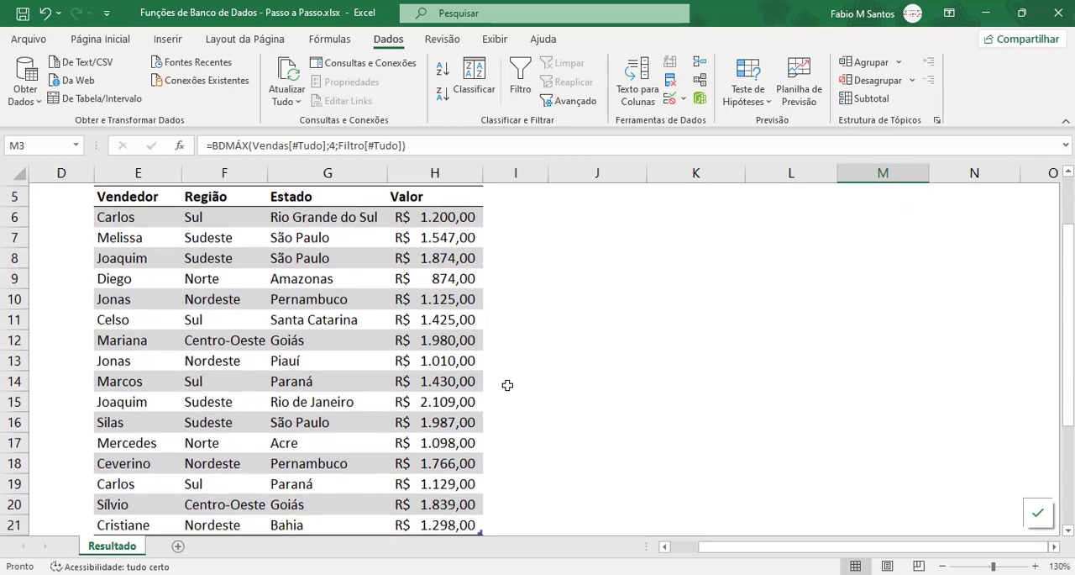
scroll(492, 412, up, 1)
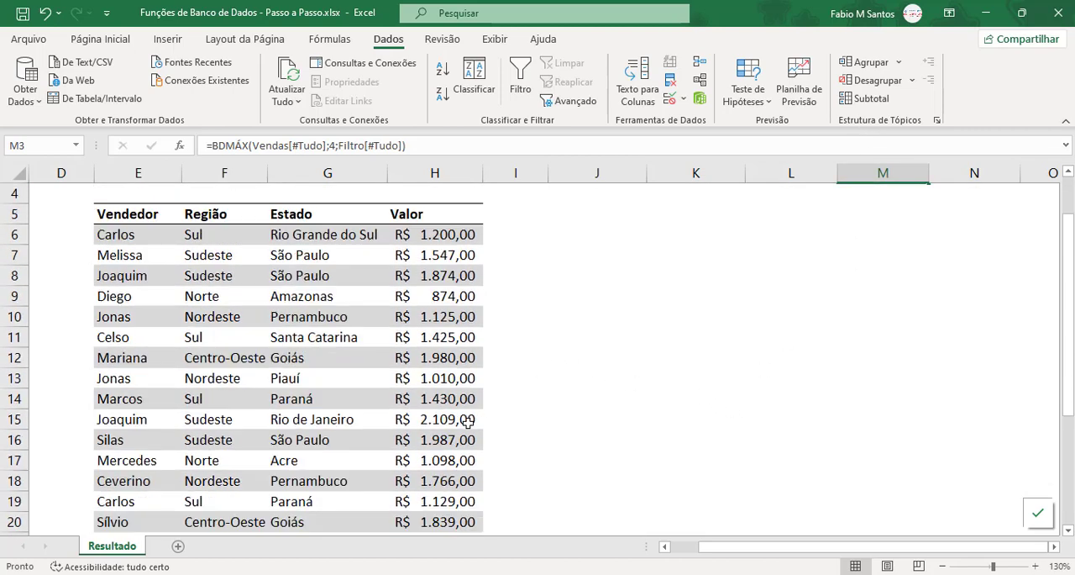
scroll(967, 225, up, 1)
Step: Paste the copied formula into the Mínimo cell N3 and change its function to BDMÍN: =BDMÍN(Vendas[#Tudo];4;Filtro[#Tudo])
double_click(968, 235)
text(=BDMÉDIA(Vendas[#Tudo];4;Filtro[#Tudo]))
click(967, 234)
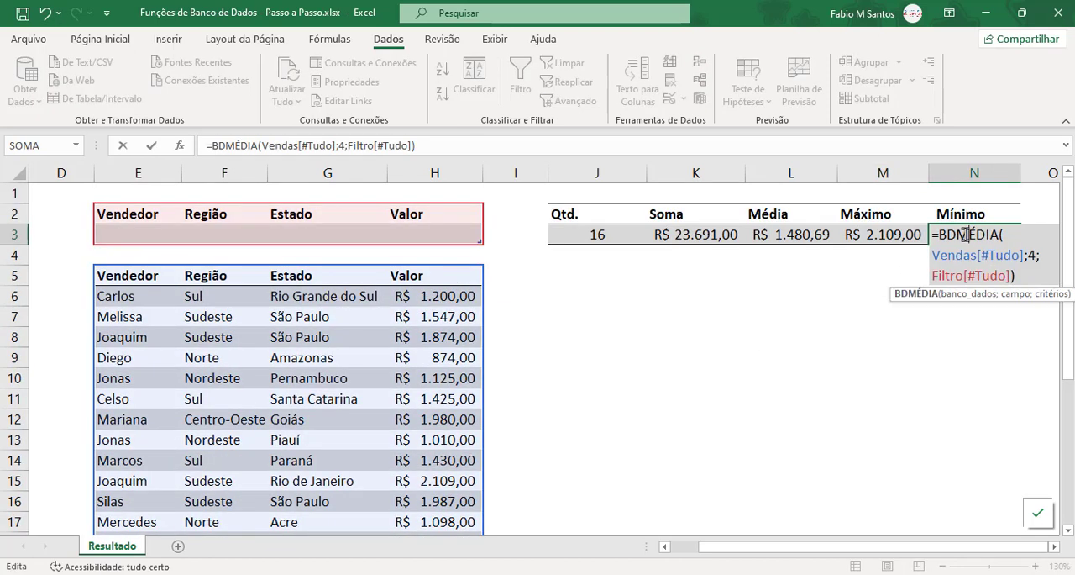
click(959, 235)
key(shift+Right)
key(shift+Right)
key(shift+Right)
key(shift+Right)
key(shift+Right)
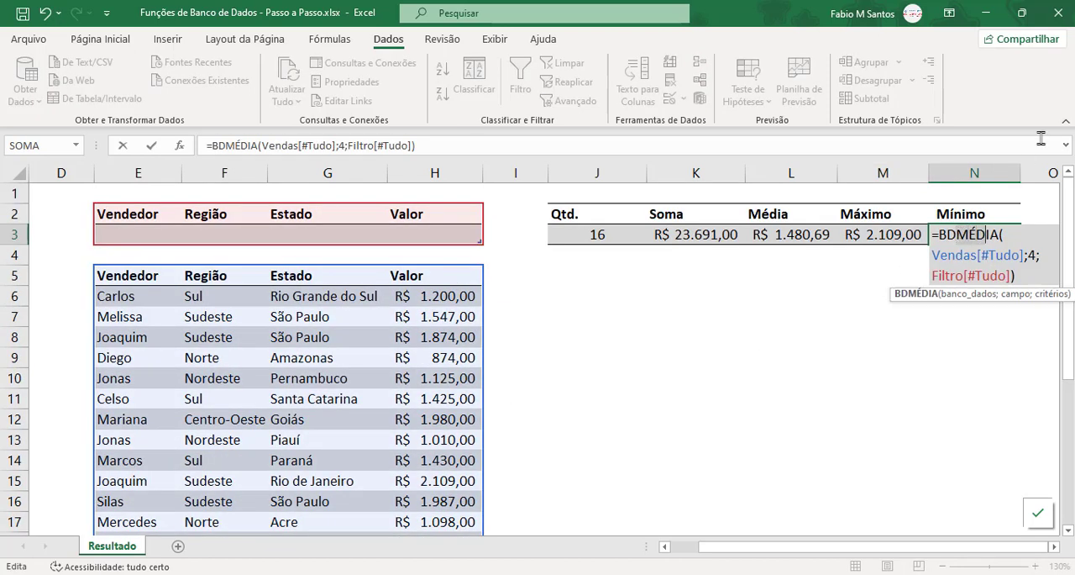
text(m)
key(Down)
key(Down)
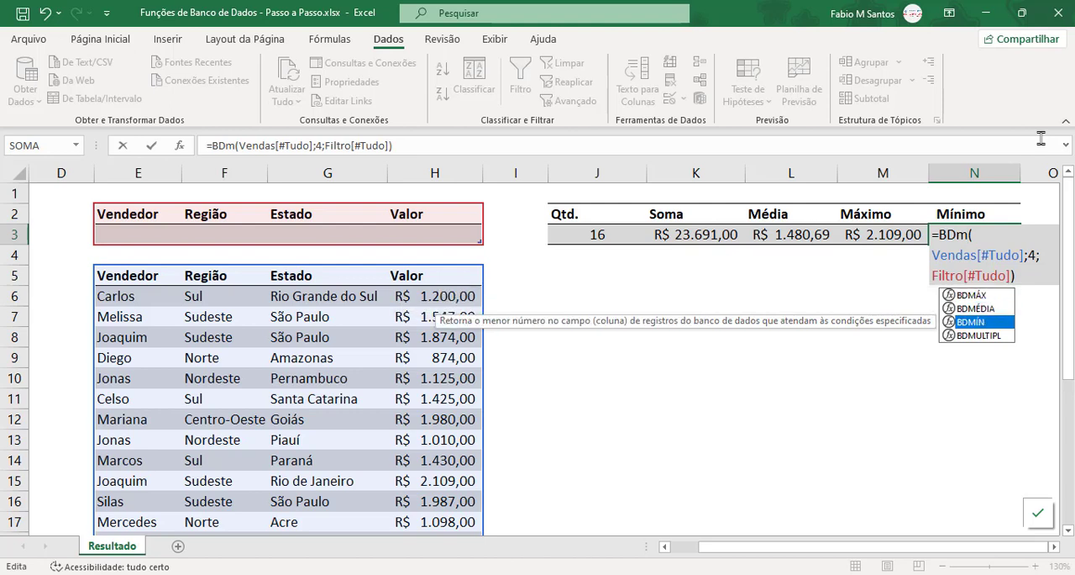
key(Tab)
key(Return)
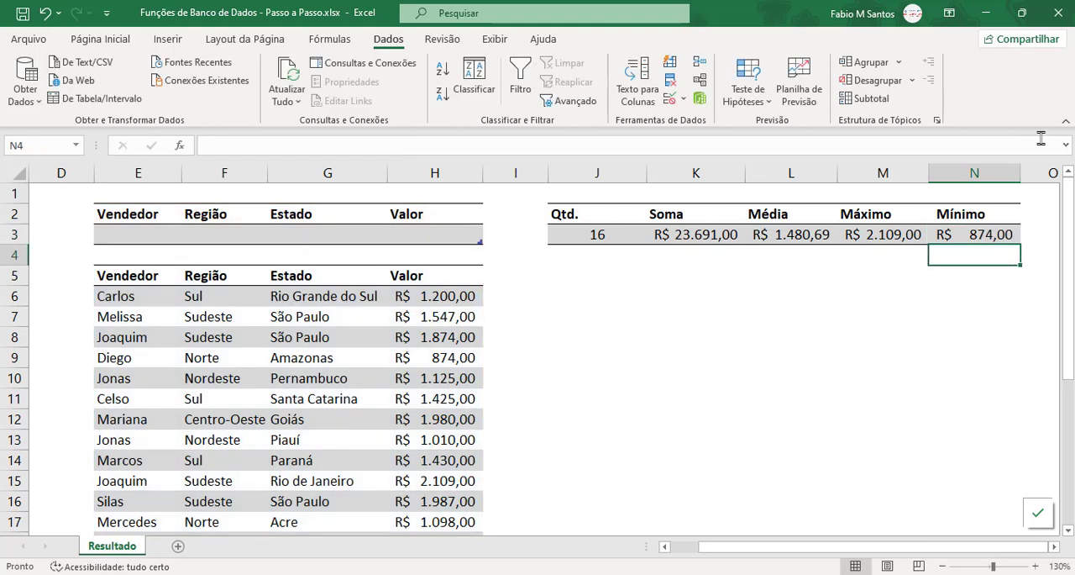
Step: Set the Região criterion in F3 to Nordeste
click(980, 299)
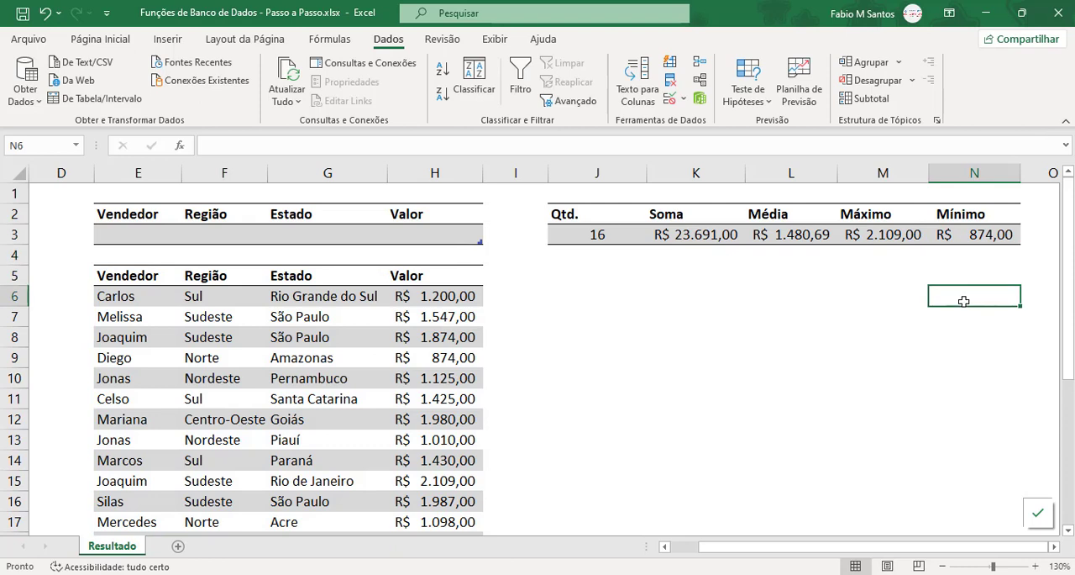
click(199, 235)
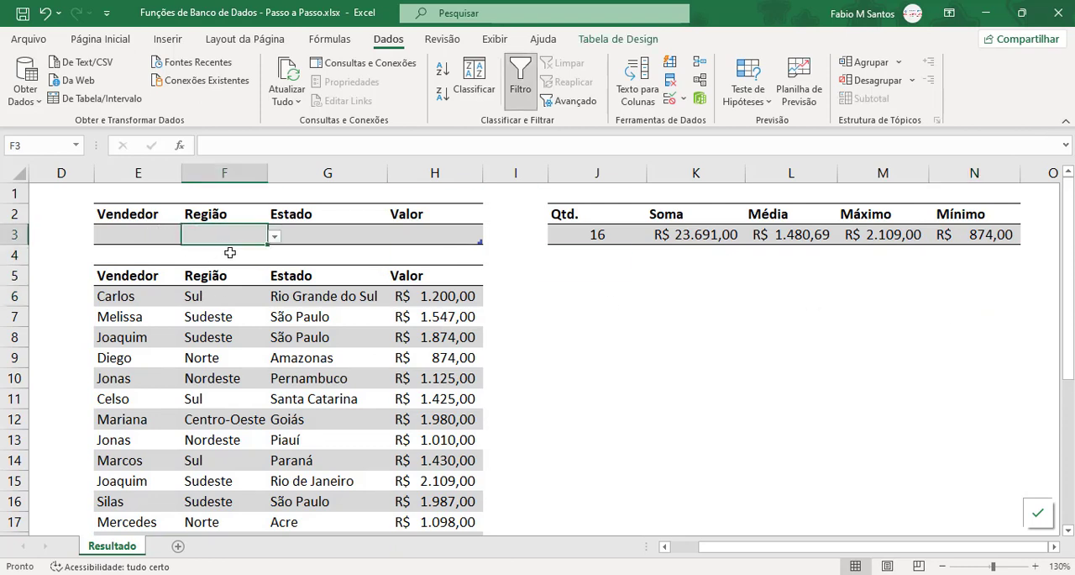
click(274, 238)
click(240, 267)
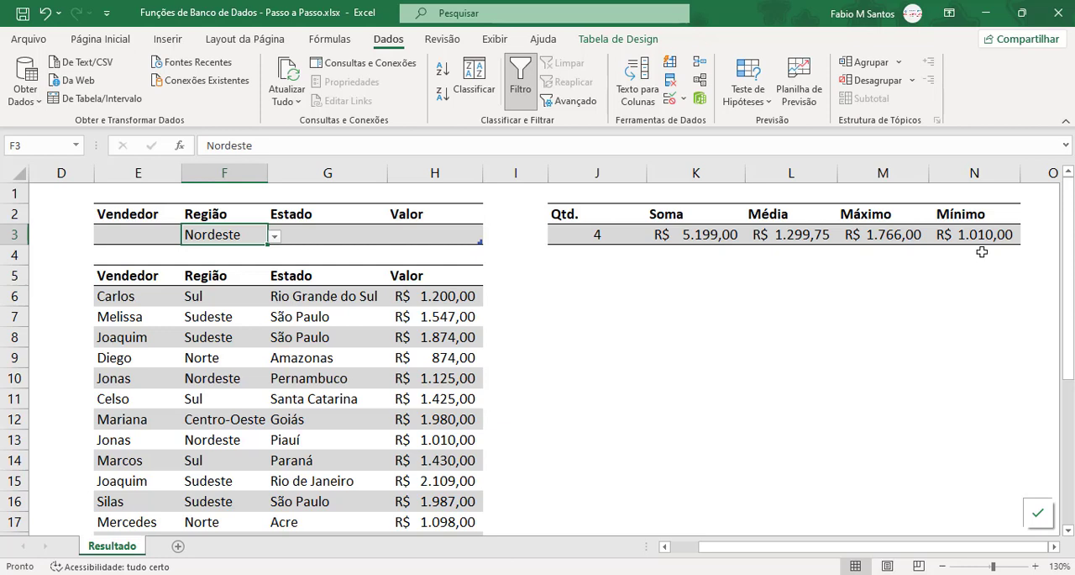
Step: Set the Estado criterion in G3 to Pernambuco and locate a matching record in the Vendas table
click(327, 237)
click(394, 236)
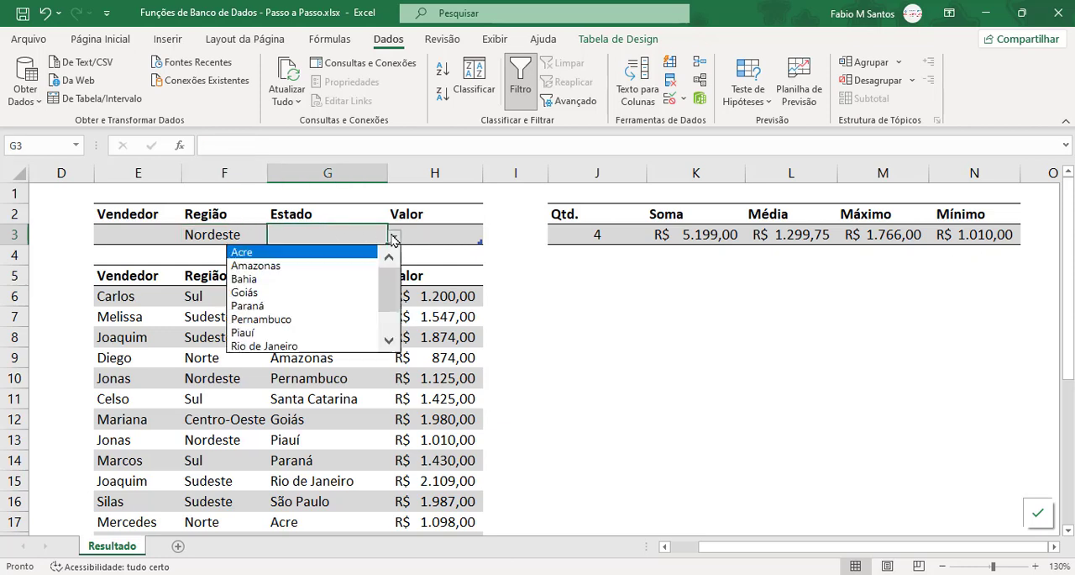
click(347, 321)
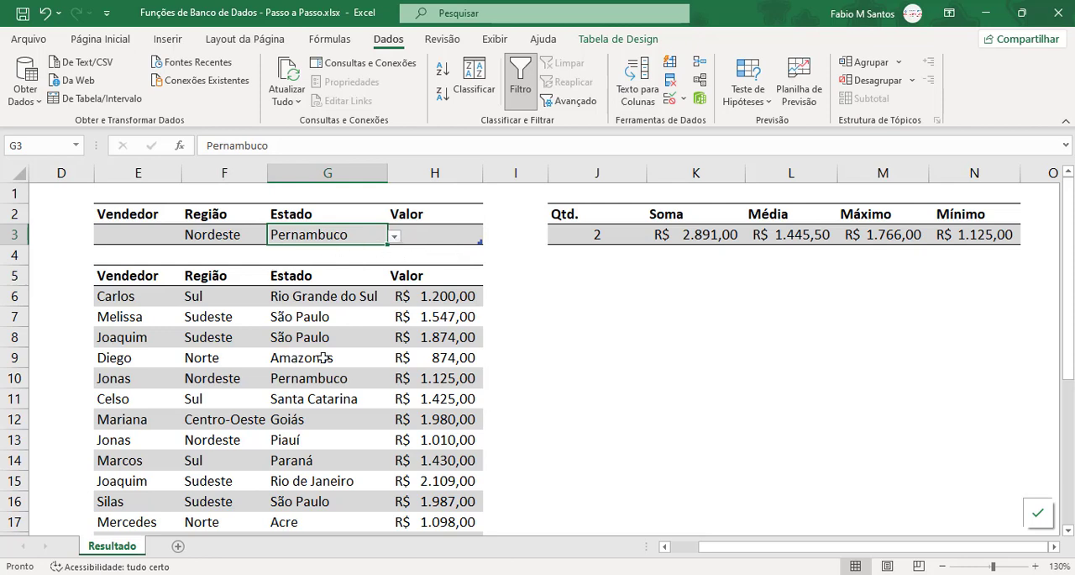
click(340, 378)
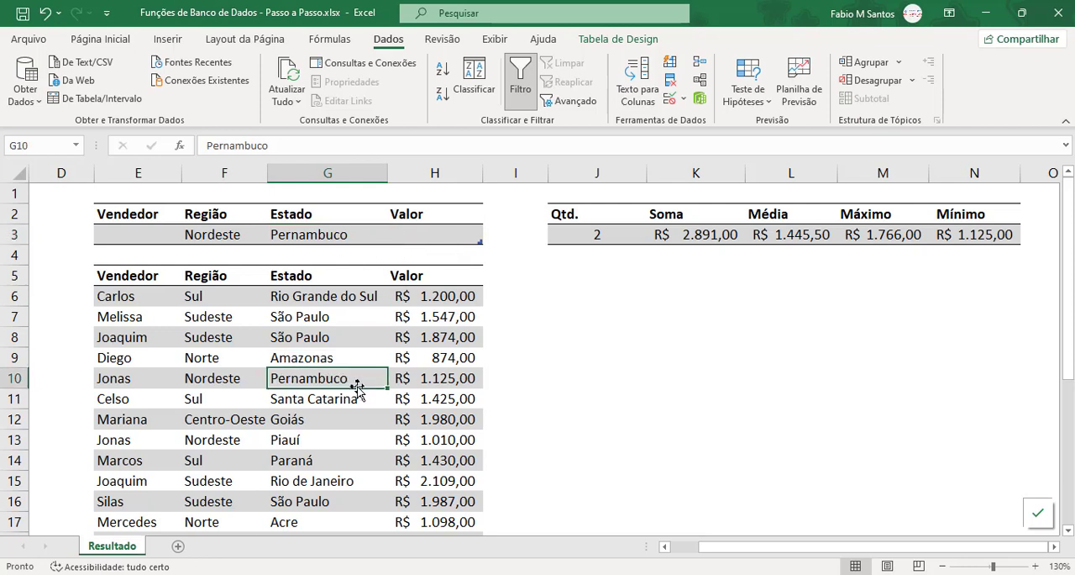
Step: Locate the other Pernambuco record in the Vendas table and compare both records with the summary in J3:N3
scroll(371, 466, down, 1)
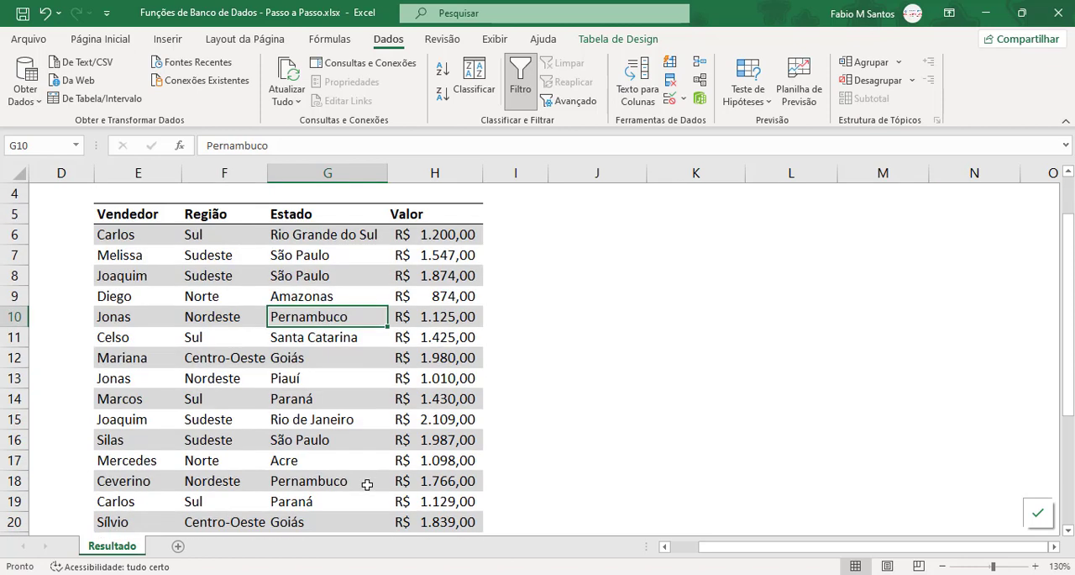
ctrl+click(367, 484)
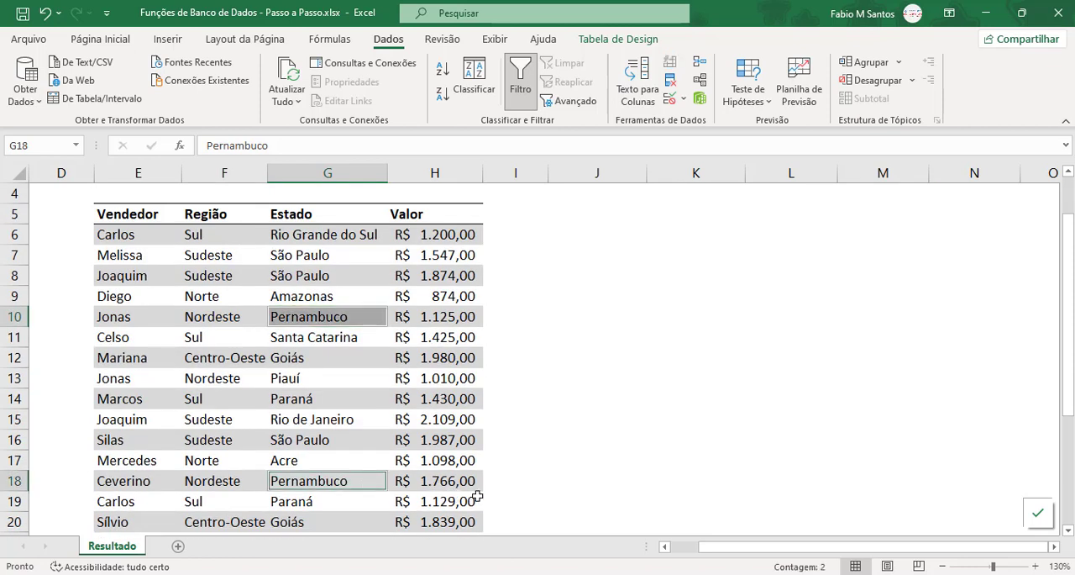
scroll(514, 390, up, 1)
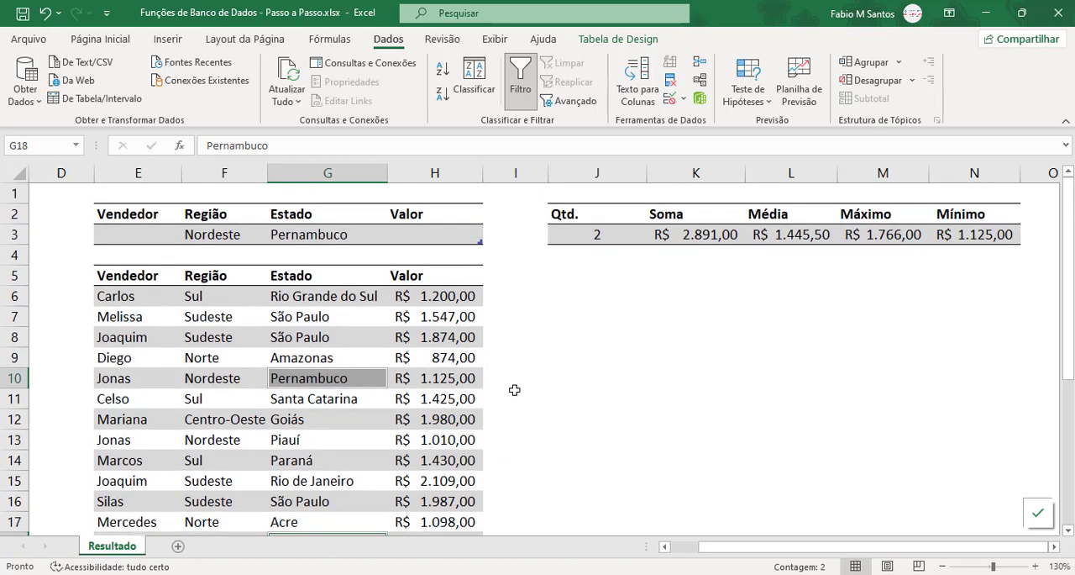
click(588, 355)
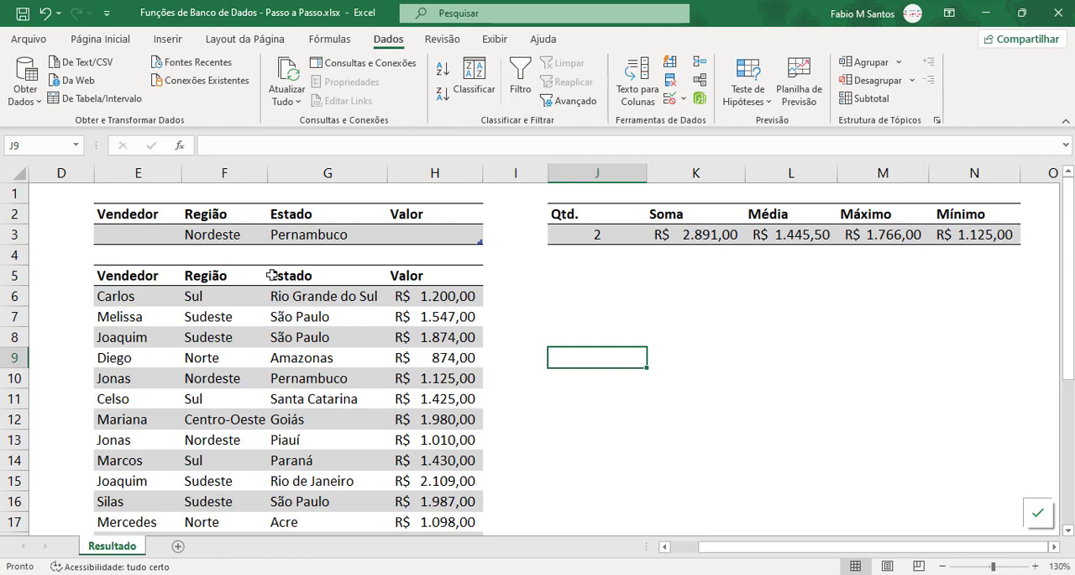
Step: Set the Valor criterion in H3 to >1500
click(430, 237)
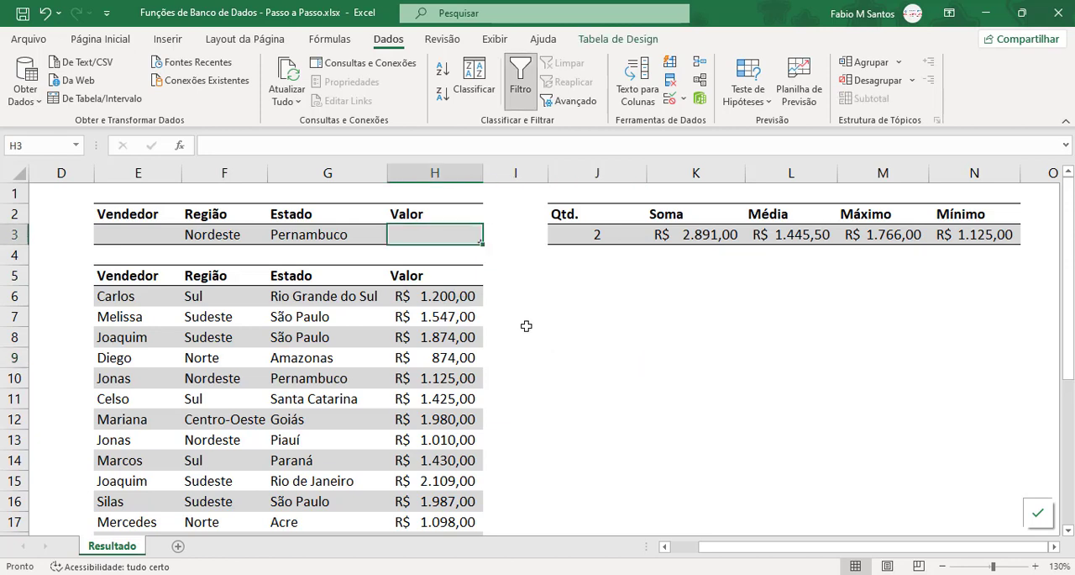
text(>)
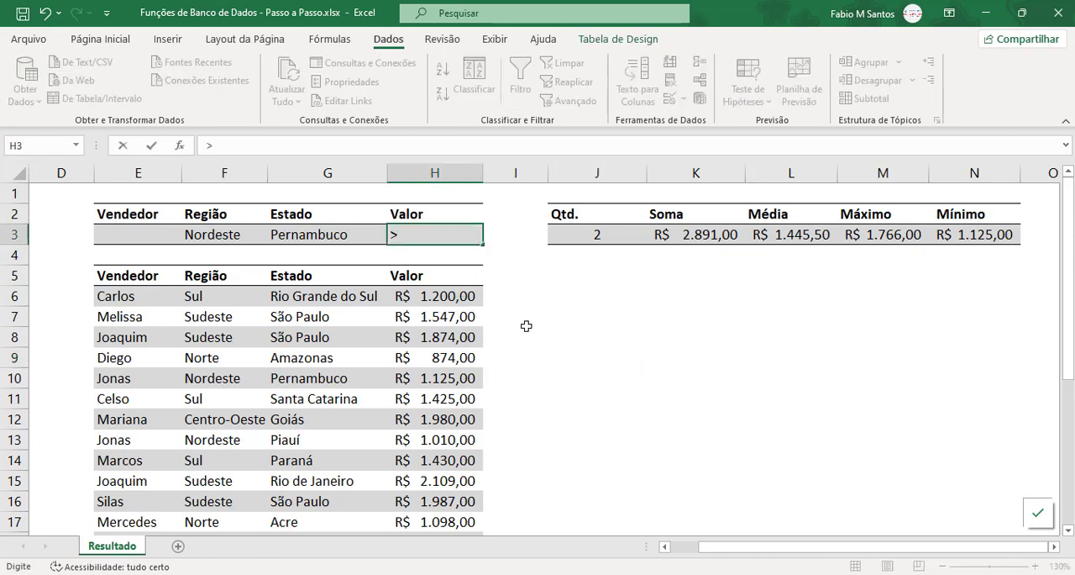
text(1500)
key(Return)
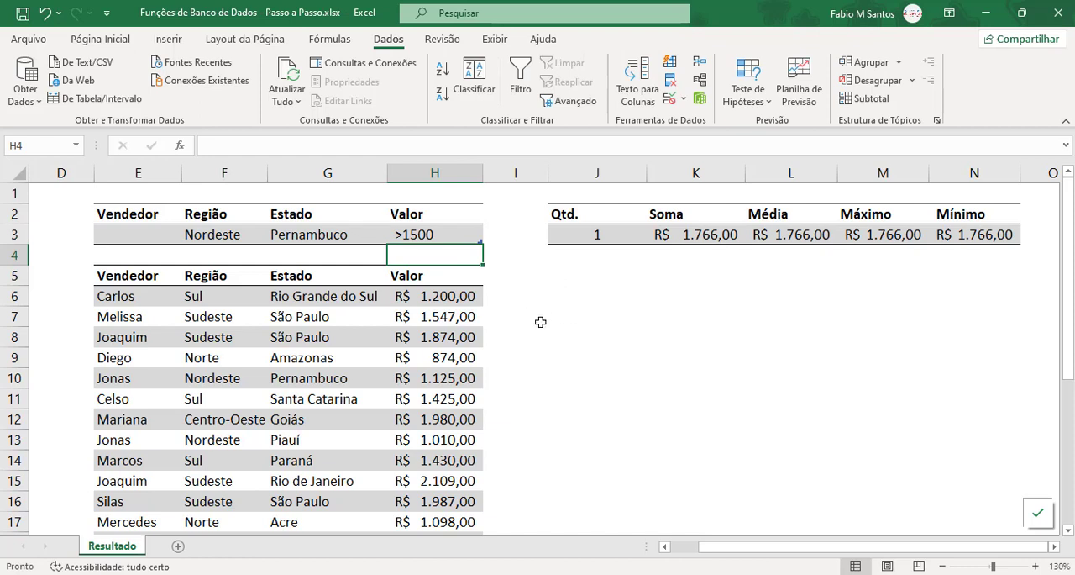
Step: Check the Valor amounts of the two Pernambuco records in H18 and H10 against the Valor criterion
scroll(517, 395, down, 1)
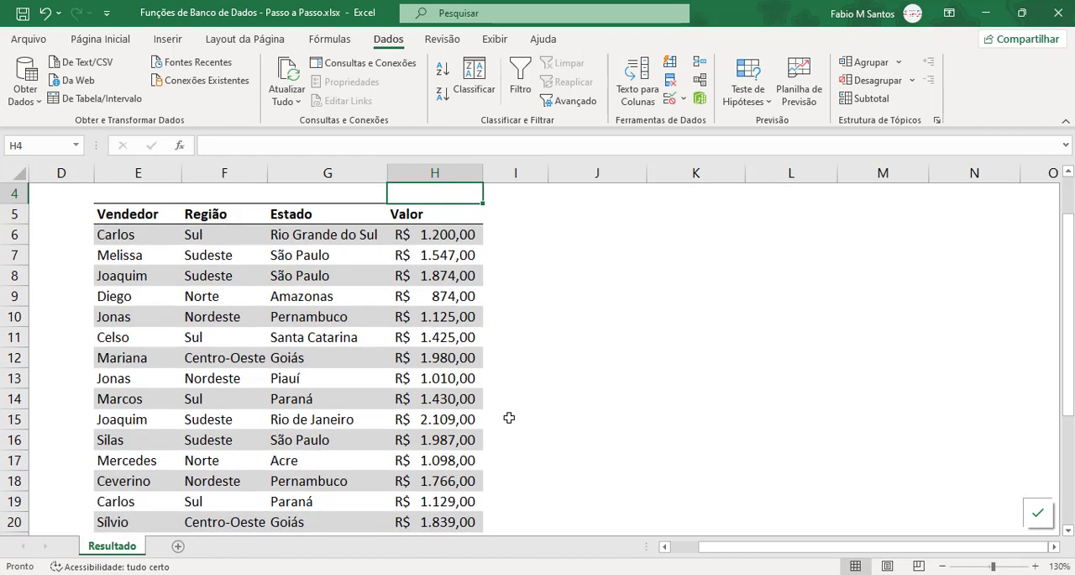
click(483, 480)
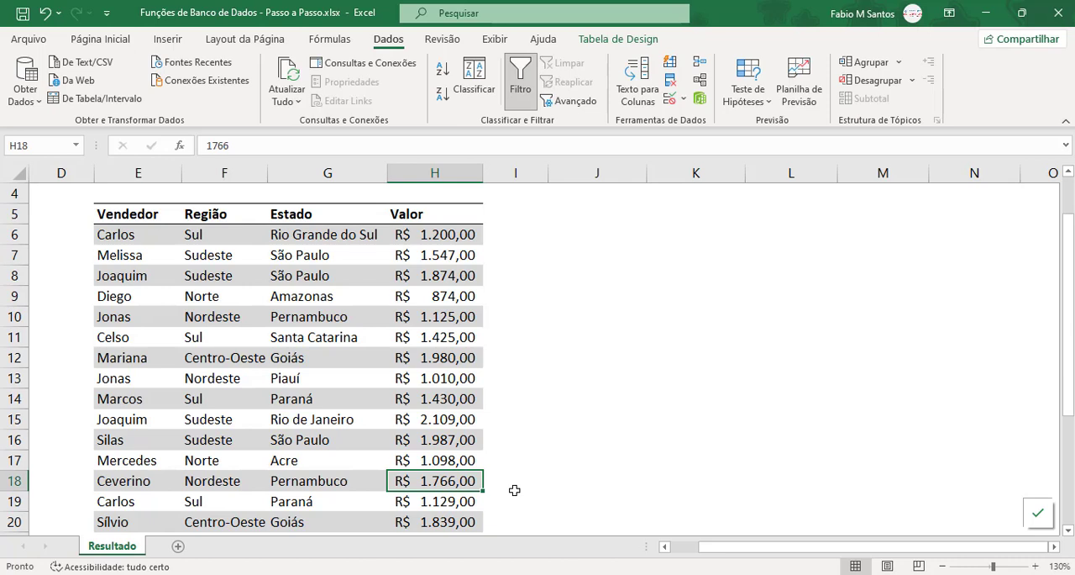
click(459, 319)
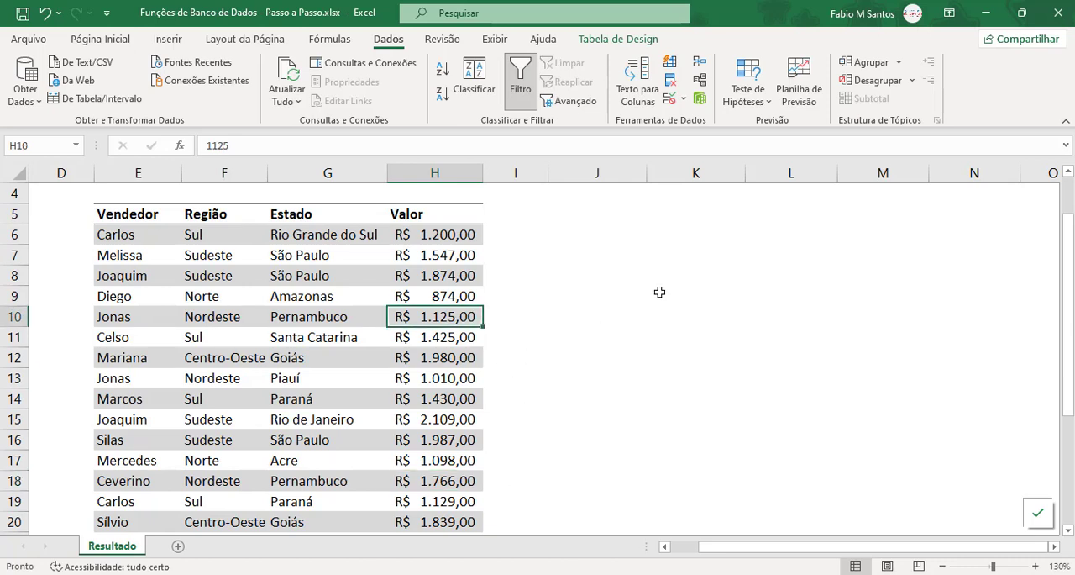
scroll(658, 293, up, 1)
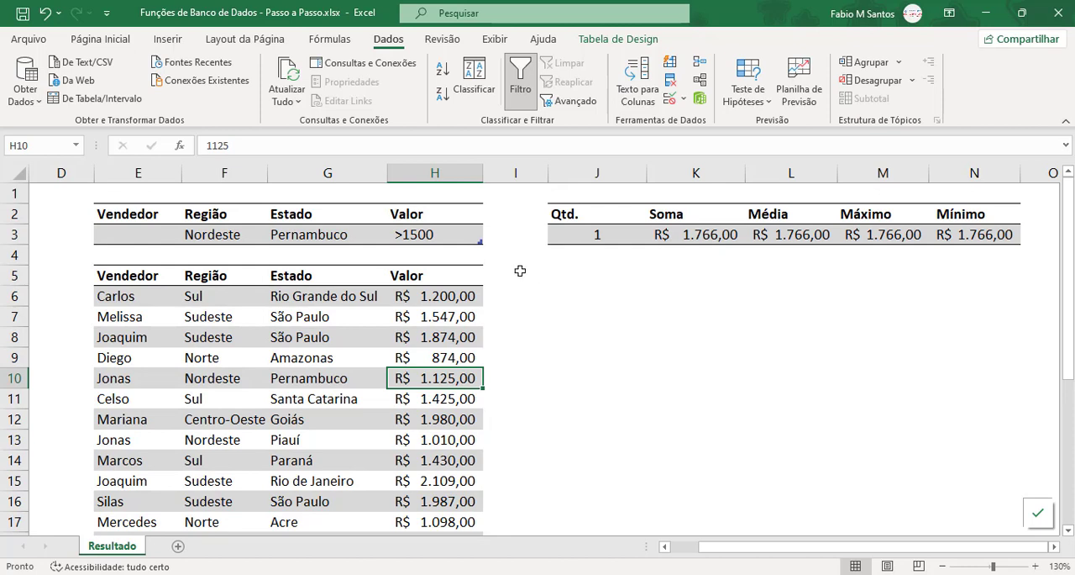
Step: Clear the Valor criterion in H3 and set the Vendedor criterion in E3 to the seller of the row 10 Pernambuco record
click(457, 234)
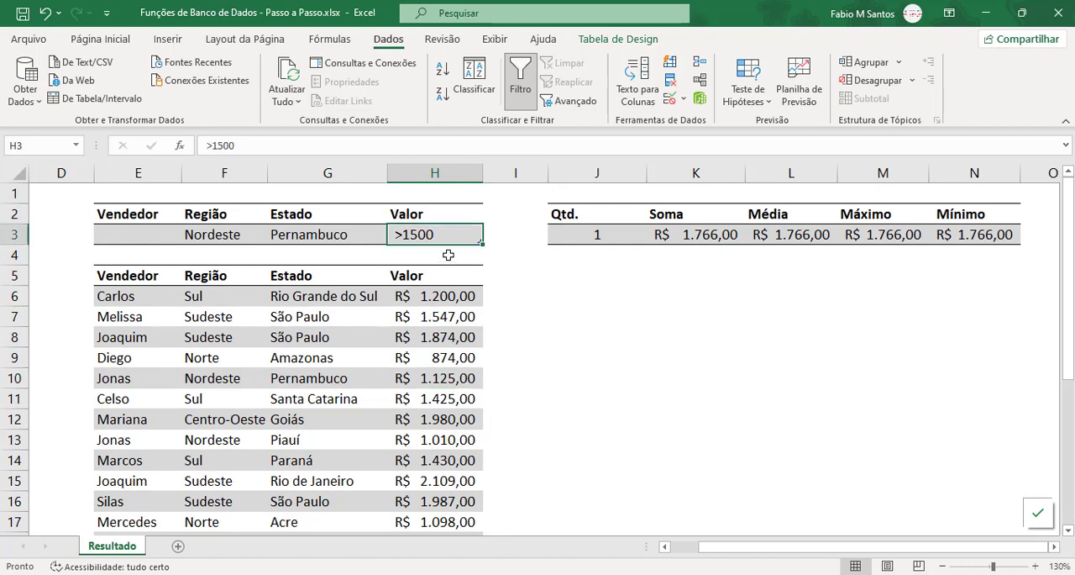
key(Delete)
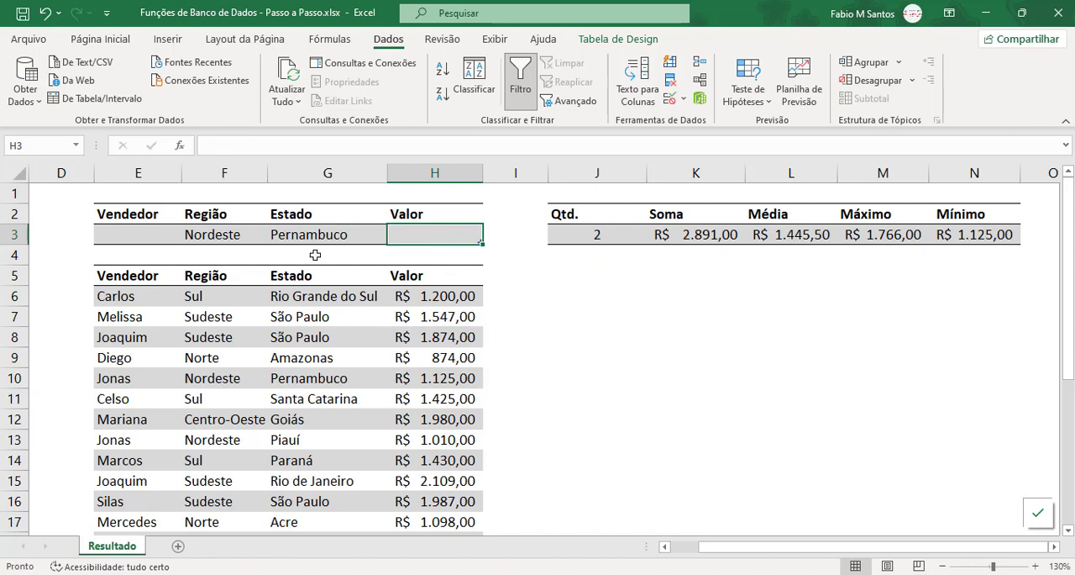
click(147, 238)
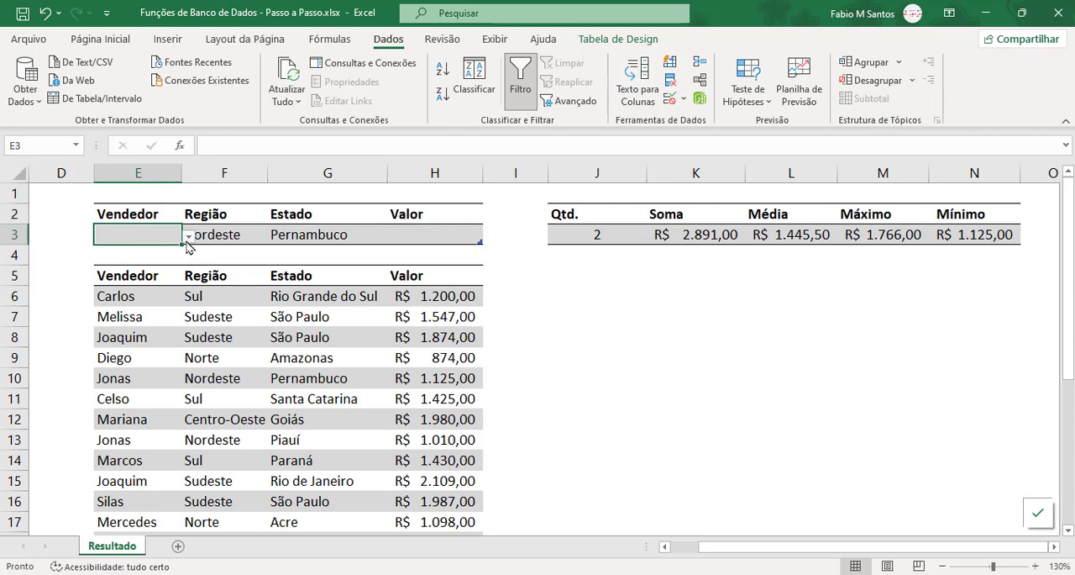
click(188, 239)
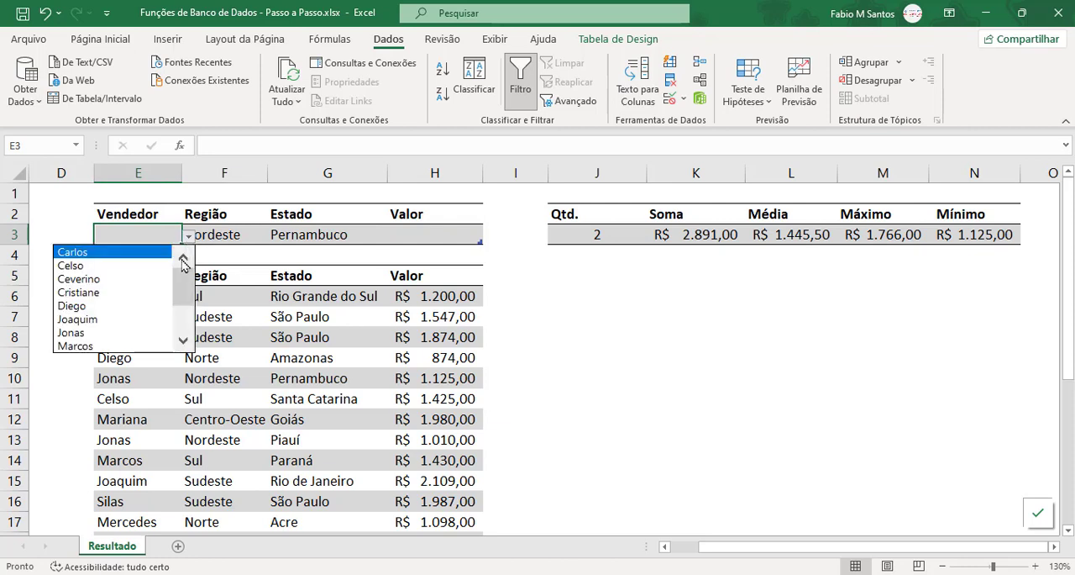
click(126, 331)
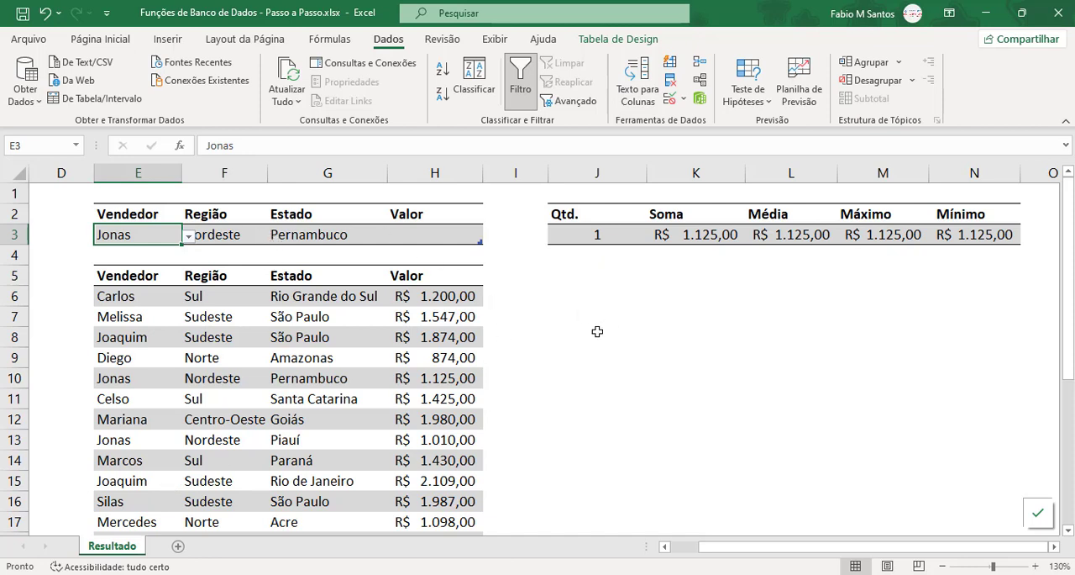
Step: Review the summary headings and results in J2:N3 for the filtered seller, region and state
click(608, 356)
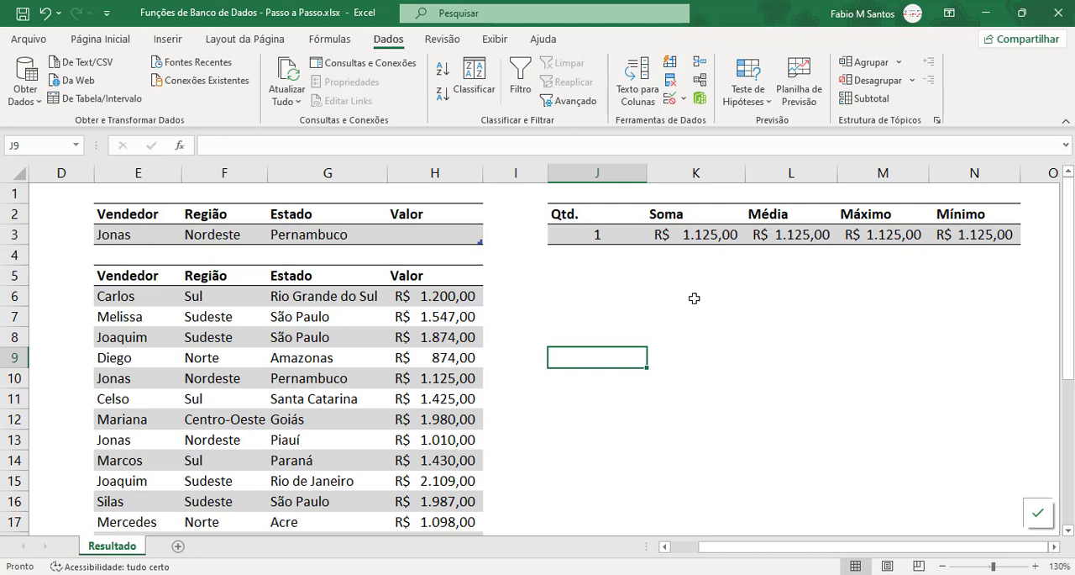
drag(590, 217, 984, 234)
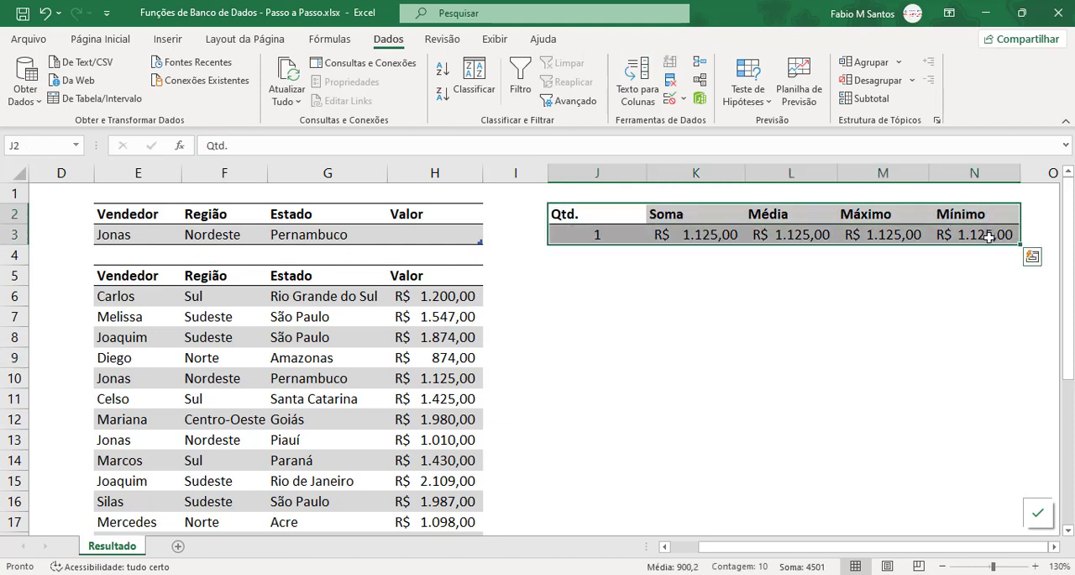
click(983, 290)
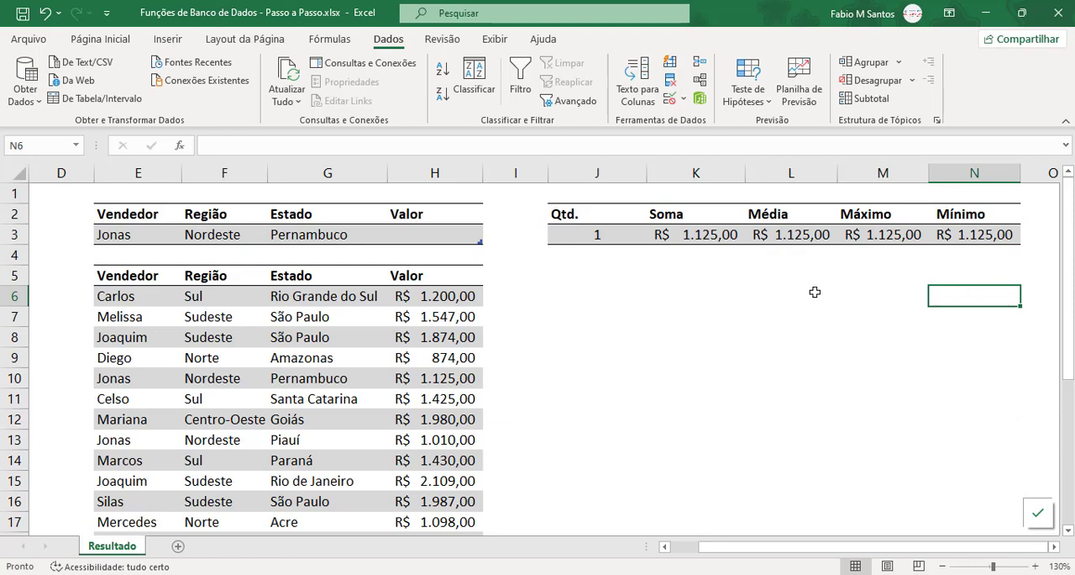
click(788, 299)
click(530, 313)
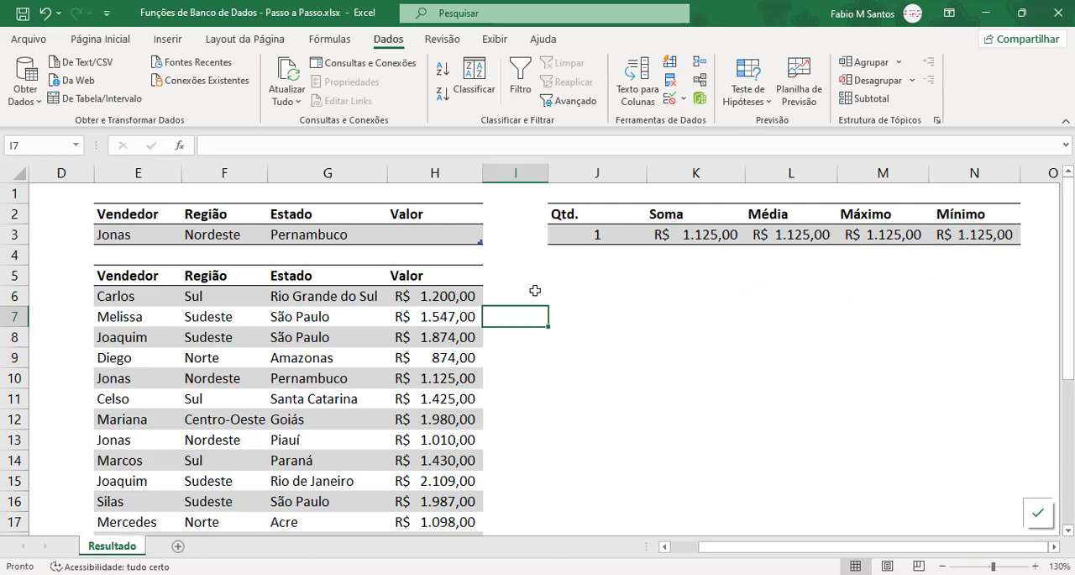
Step: Start an SE formula in J1 with the logical test filtro[#Dados]<>0
click(576, 196)
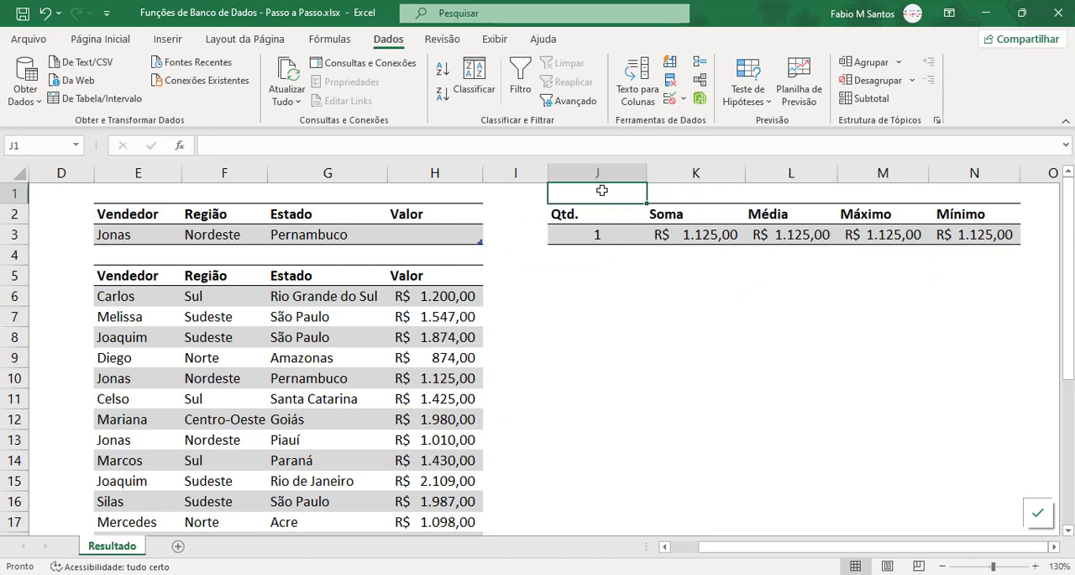
text(=)
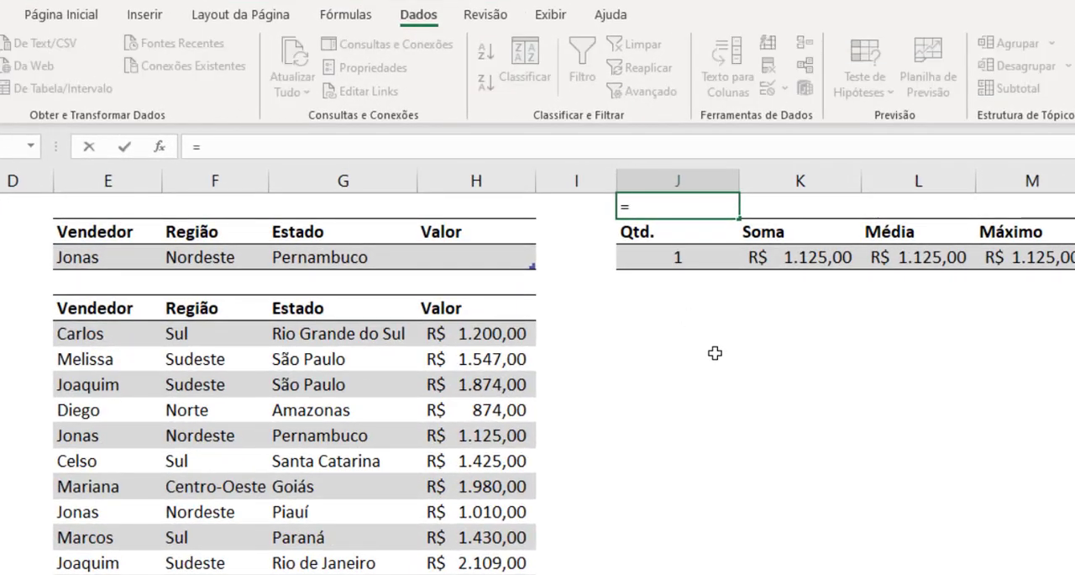
text(SE(filtro)
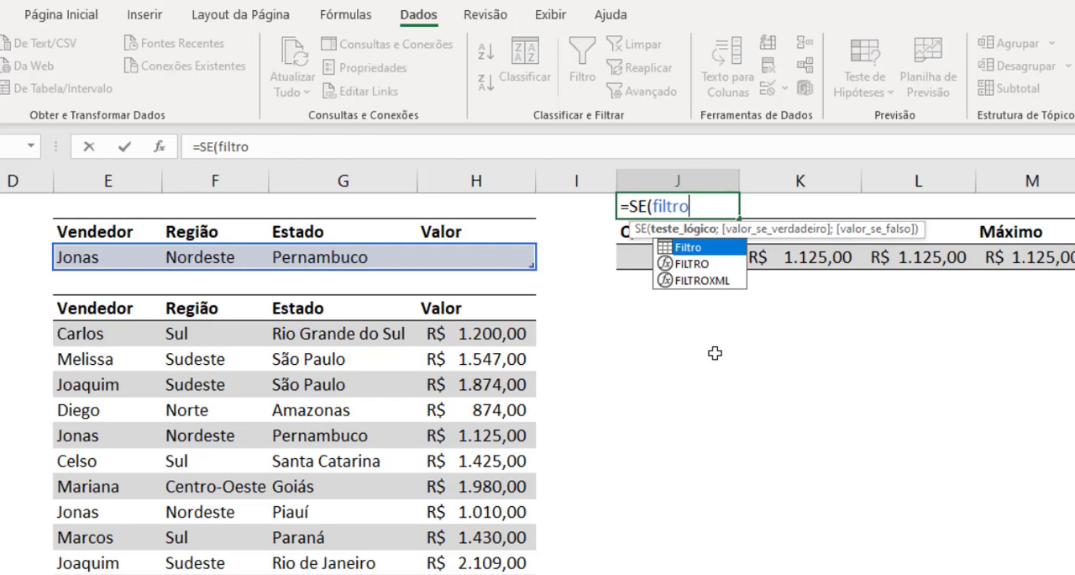
text([)
key(Down)
key(Down)
key(Down)
key(Down)
key(Down)
key(Down)
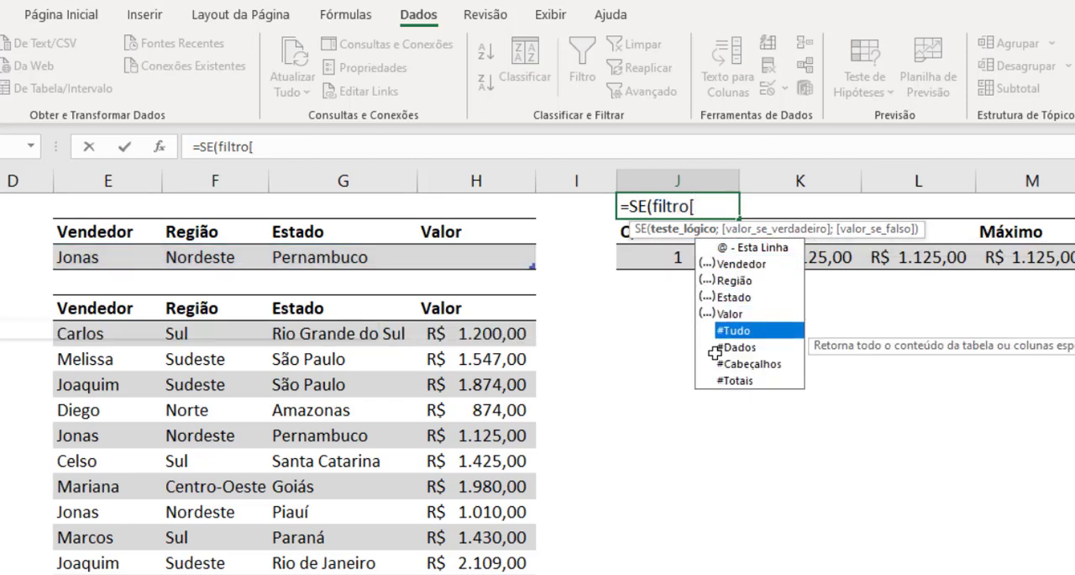
key(Tab)
text(])
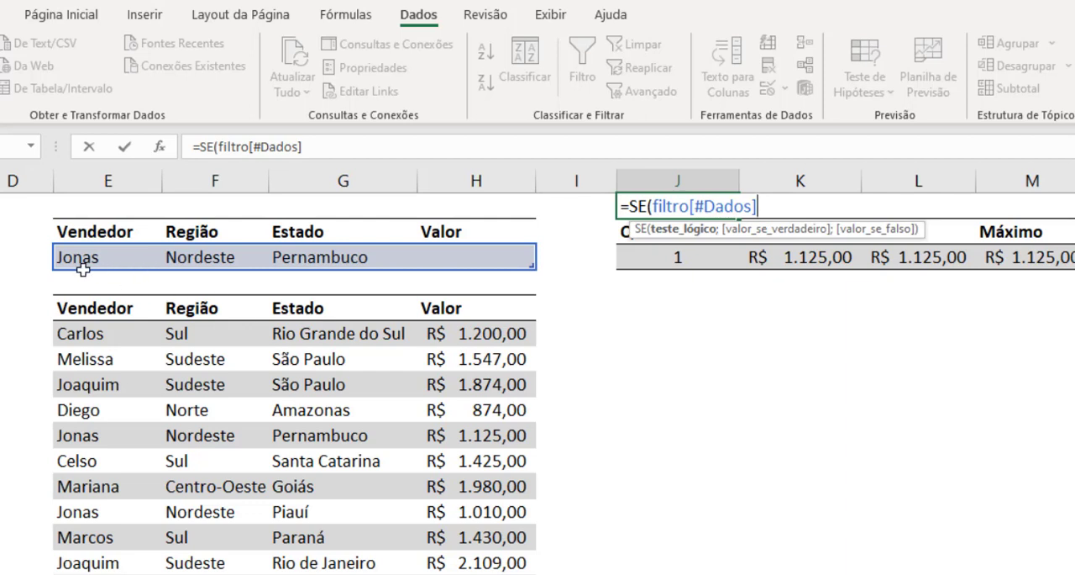
text(<>0)
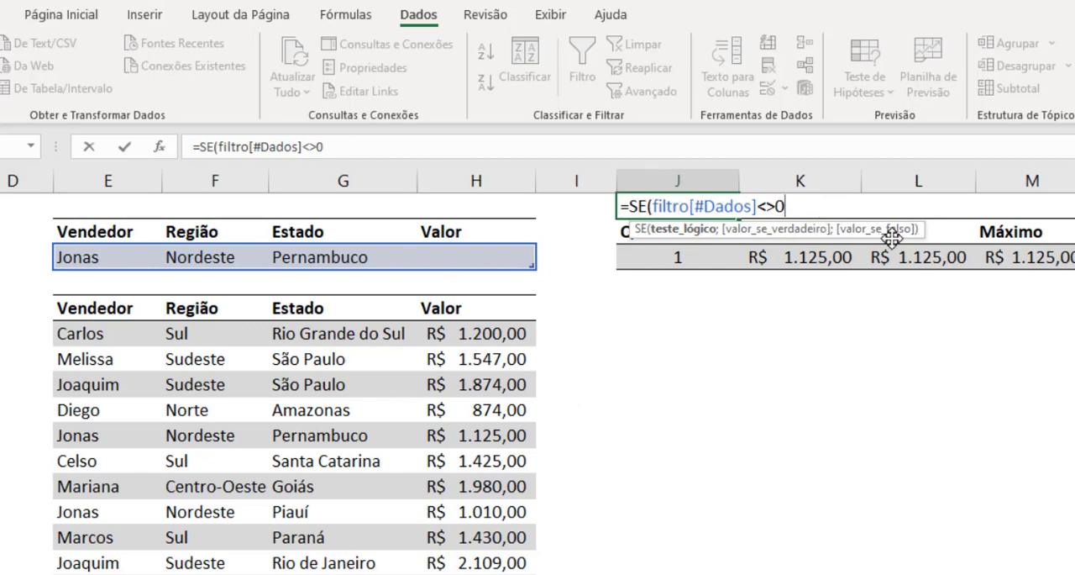
Step: Complete the J1 formula with Filtro[#Dados] as the true value and empty text as the false value: =SE(filtro[#Dados]<>0;Filtro[#Dados];"")
text(;)
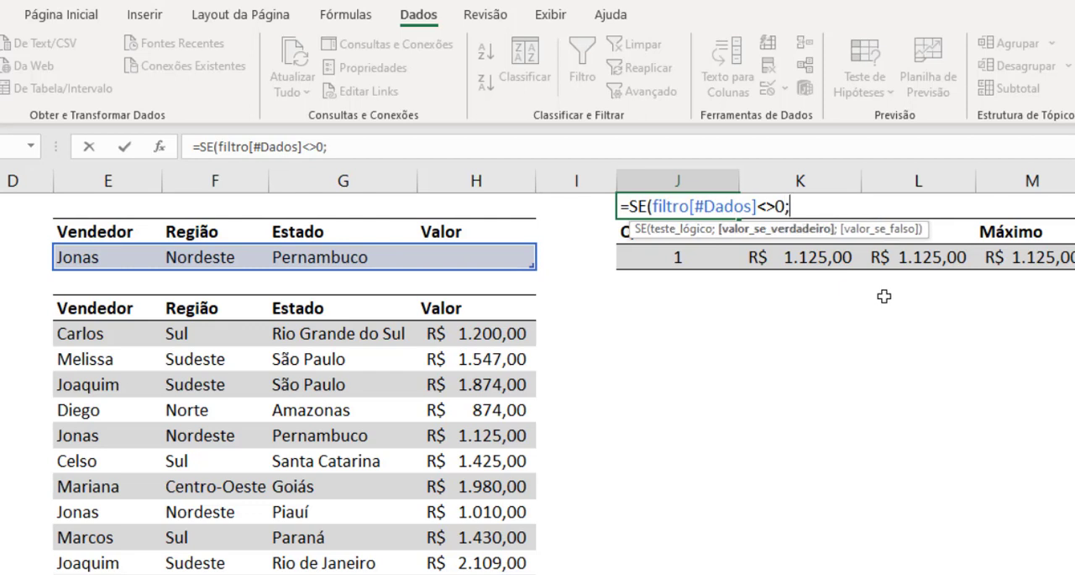
text(fil)
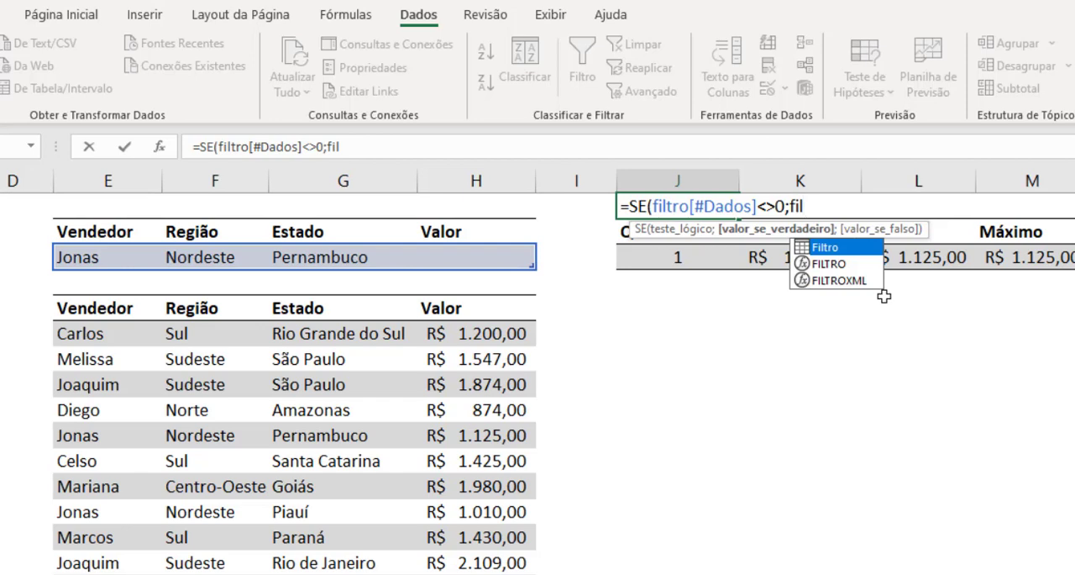
key(Tab)
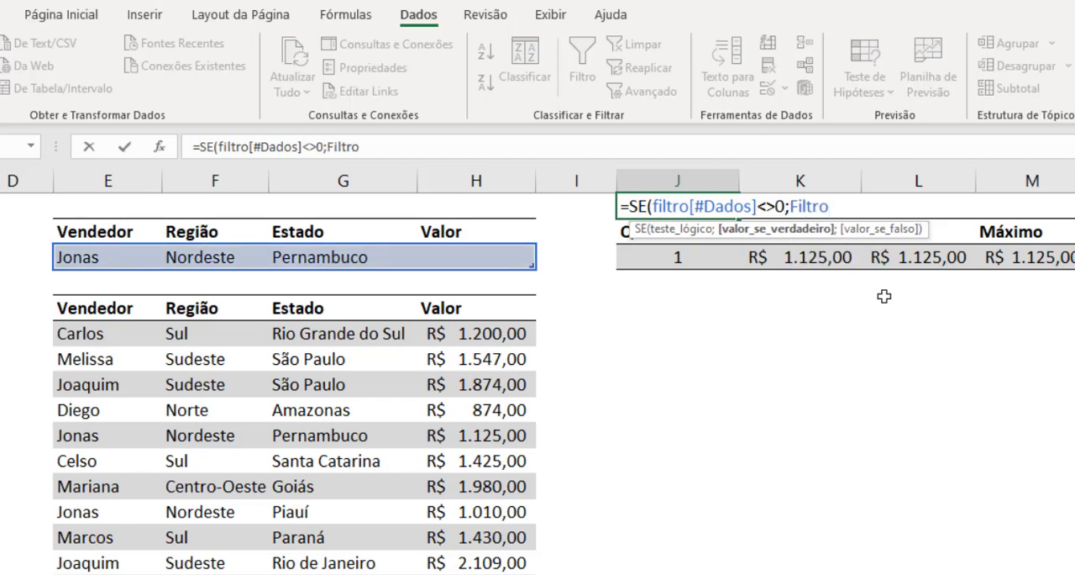
text([)
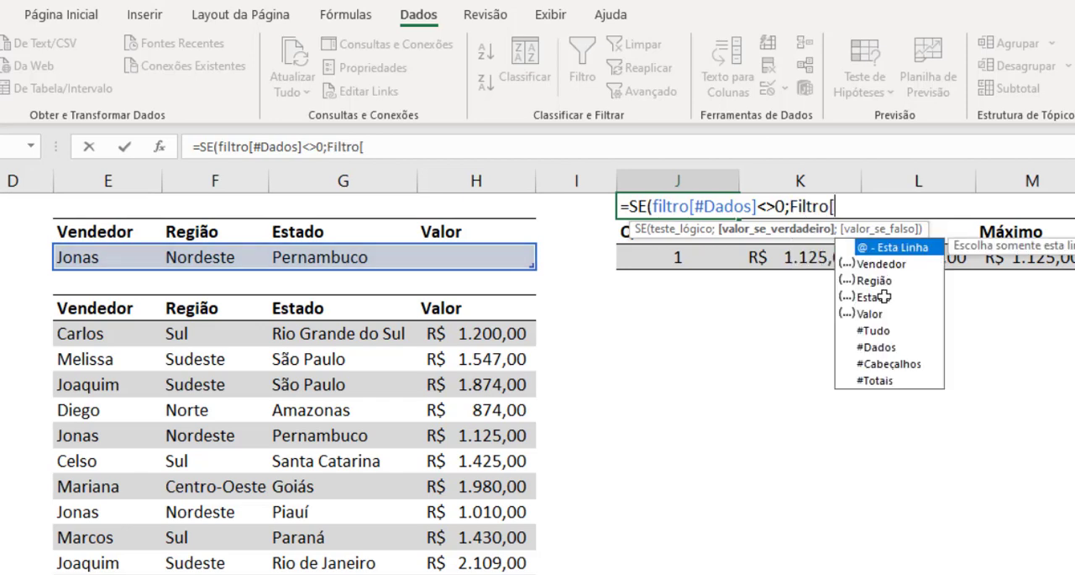
key(Down)
key(Down)
key(Down)
key(Down)
key(Down)
key(Down)
key(Tab)
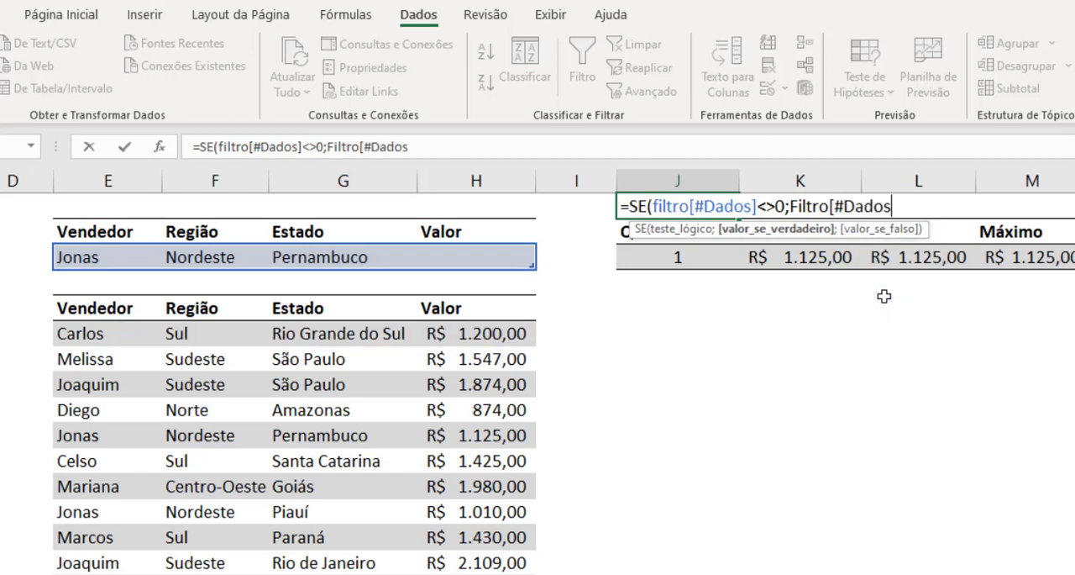
text(])
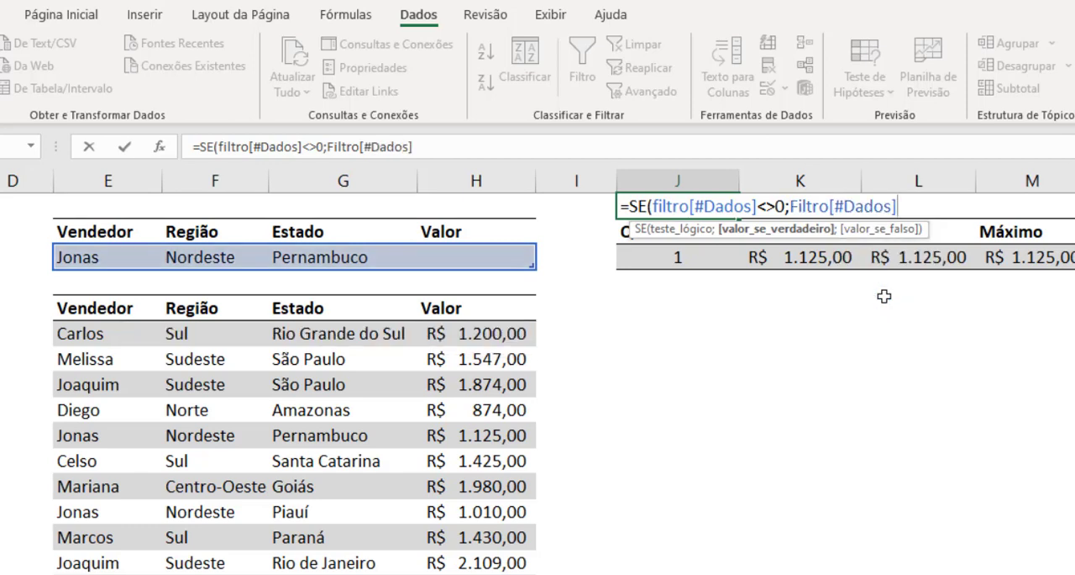
text(;)
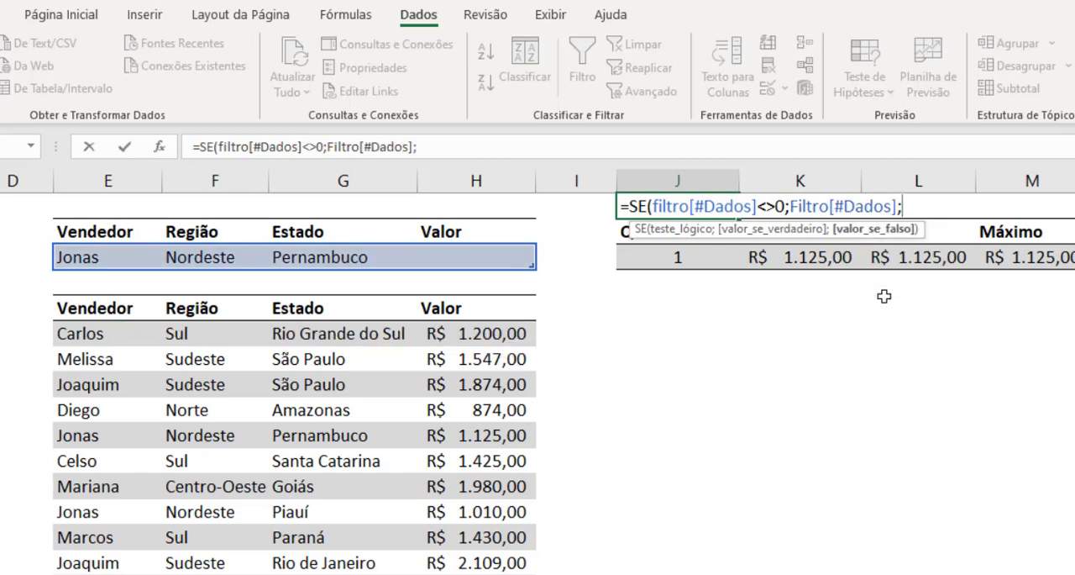
text(""))
key(Return)
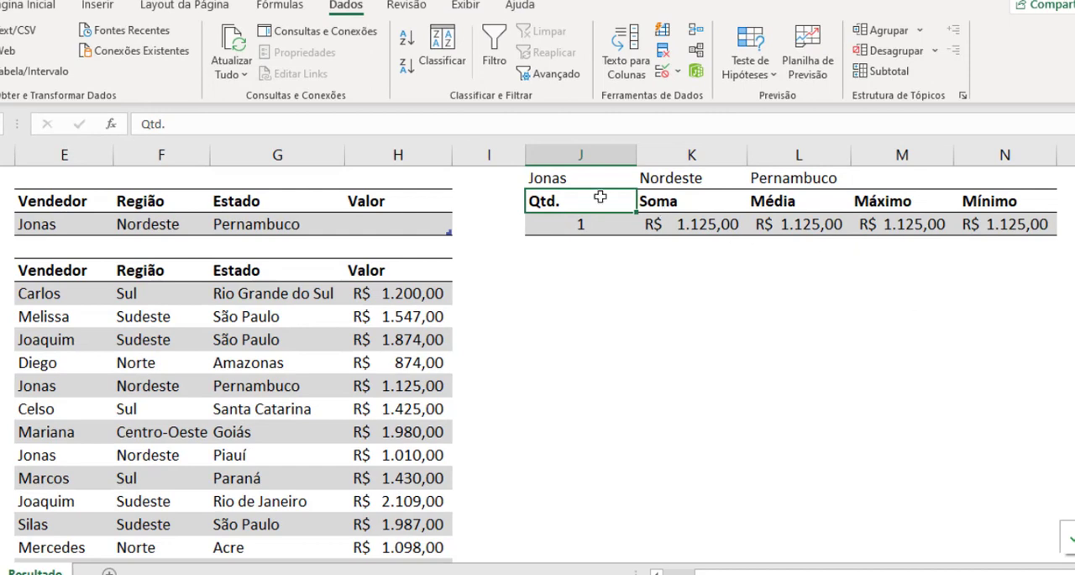
Step: Examine the criteria values returned across row 1 above the summary headings, starting at J1
click(690, 193)
drag(690, 192, 825, 192)
drag(746, 173, 787, 175)
click(799, 339)
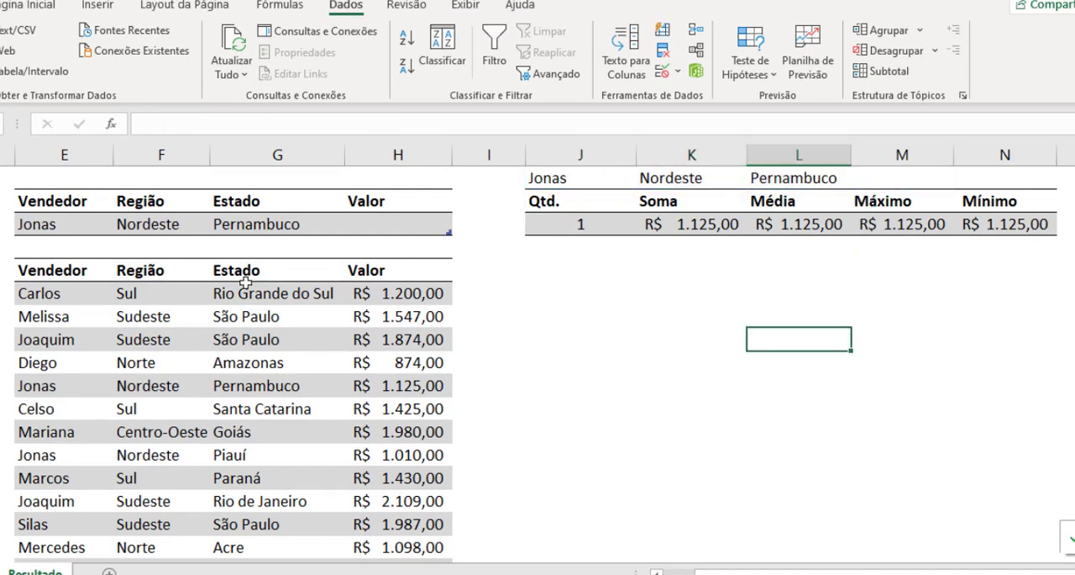
Step: Clear the Vendedor and Estado criteria in the Filtro table, leaving only the region Nordeste
click(84, 227)
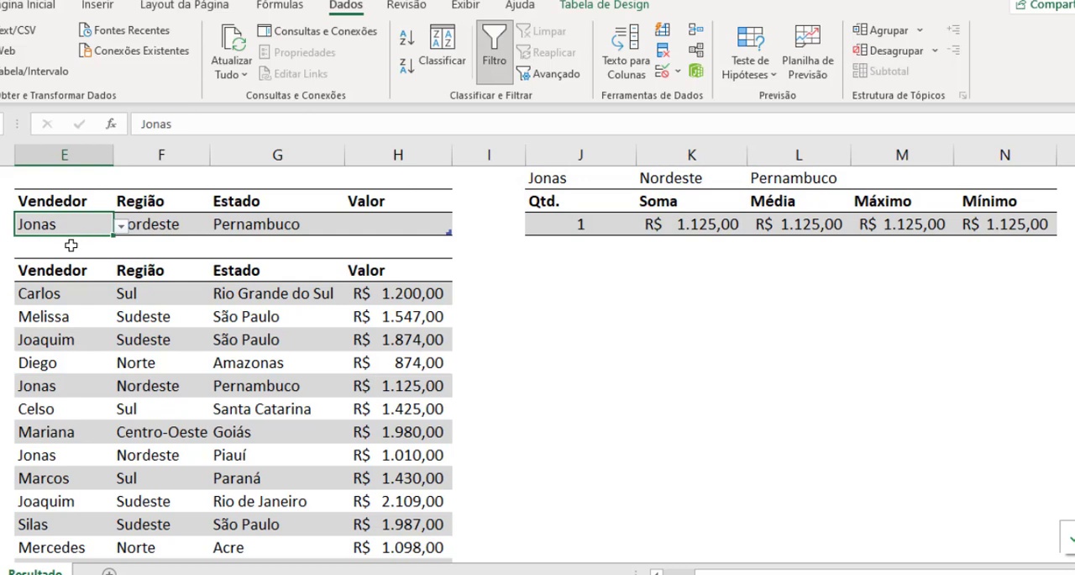
key(Delete)
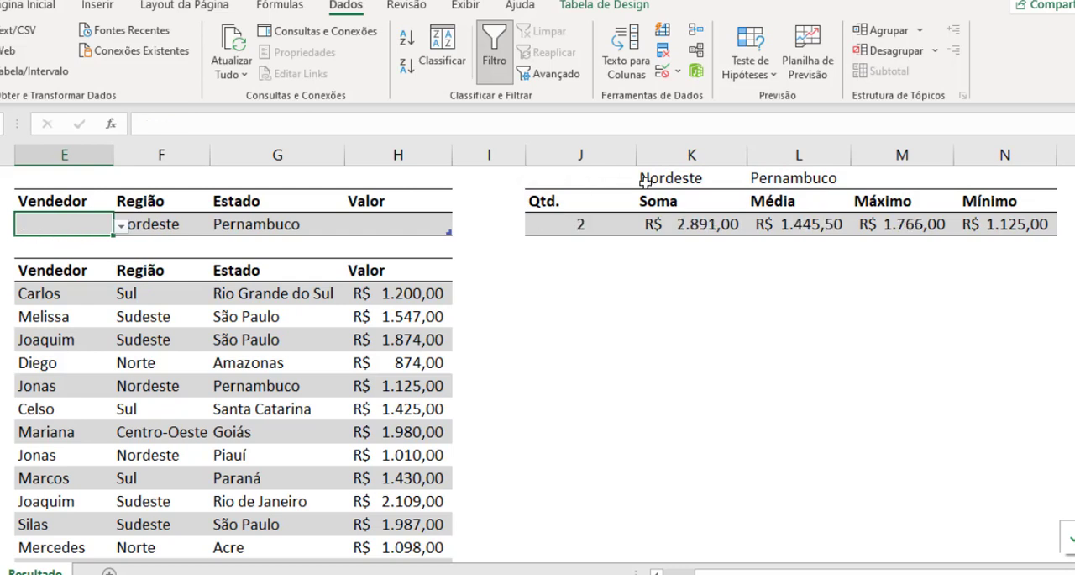
click(247, 224)
key(Delete)
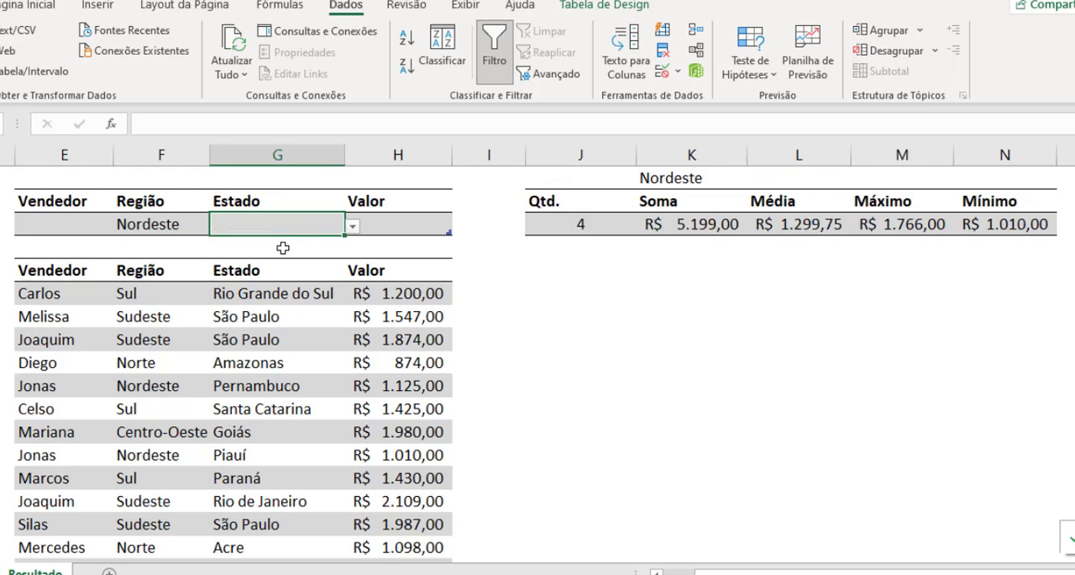
Step: Enter >1000 as the Valor criterion in the Filtro table
click(664, 178)
click(374, 233)
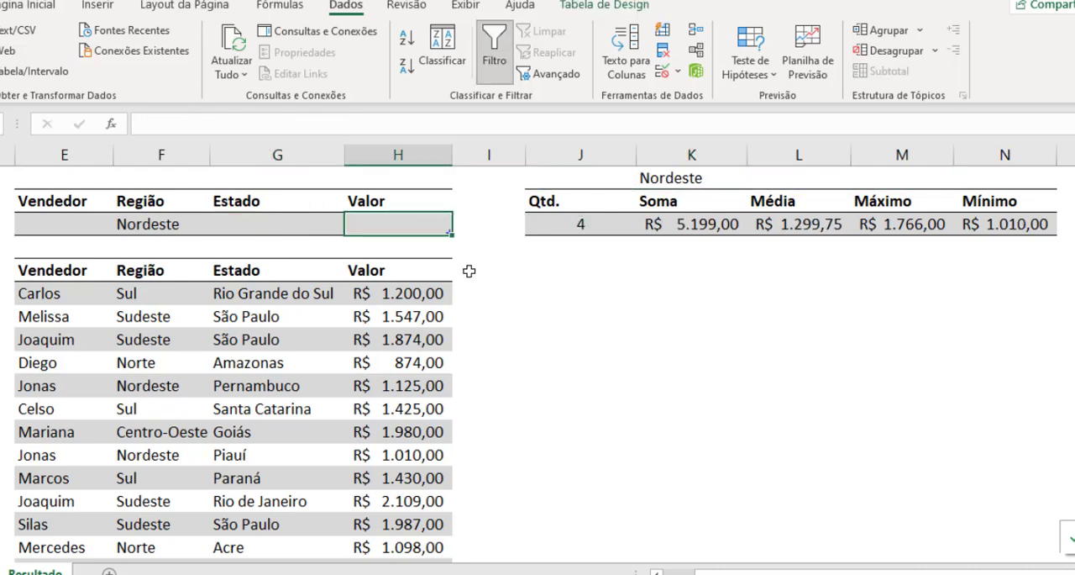
text(>1000)
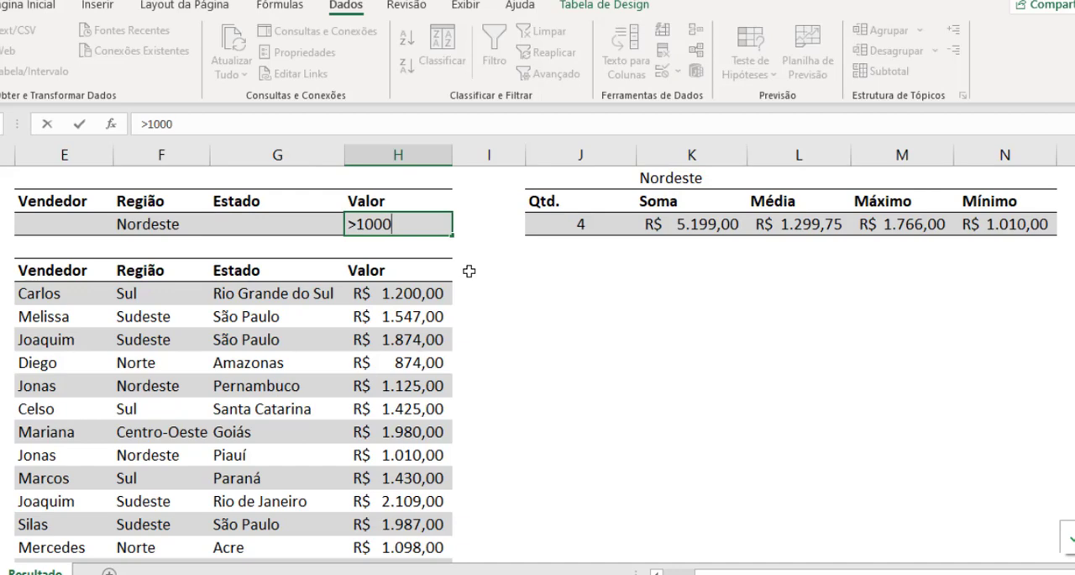
key(Return)
click(687, 333)
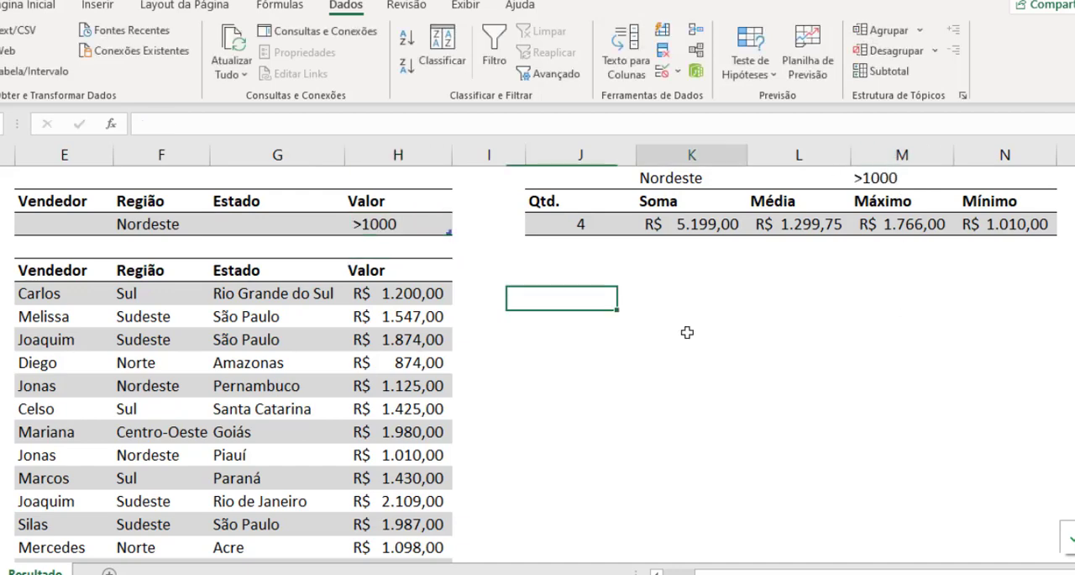
click(687, 333)
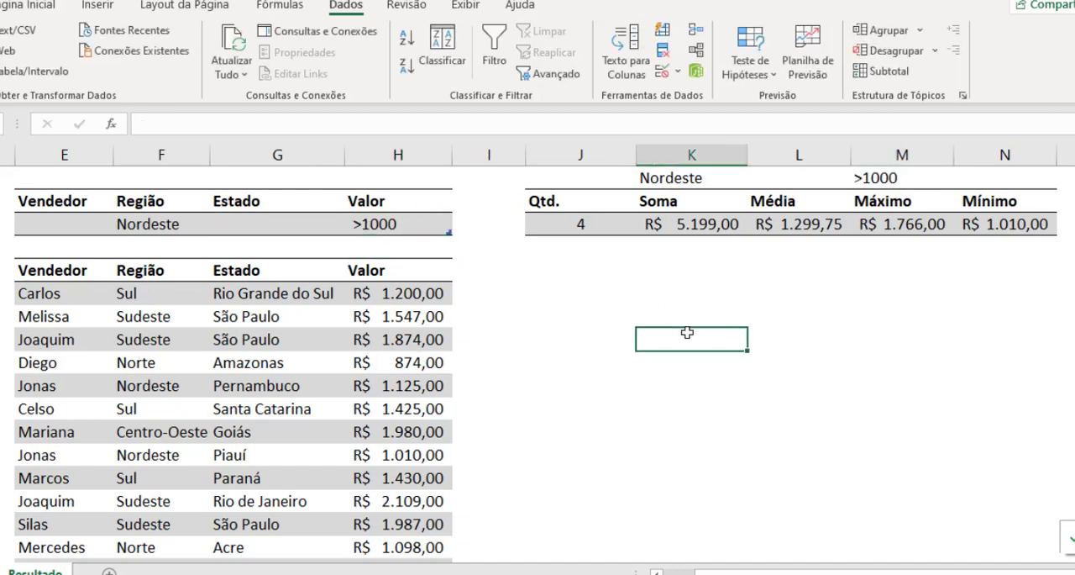